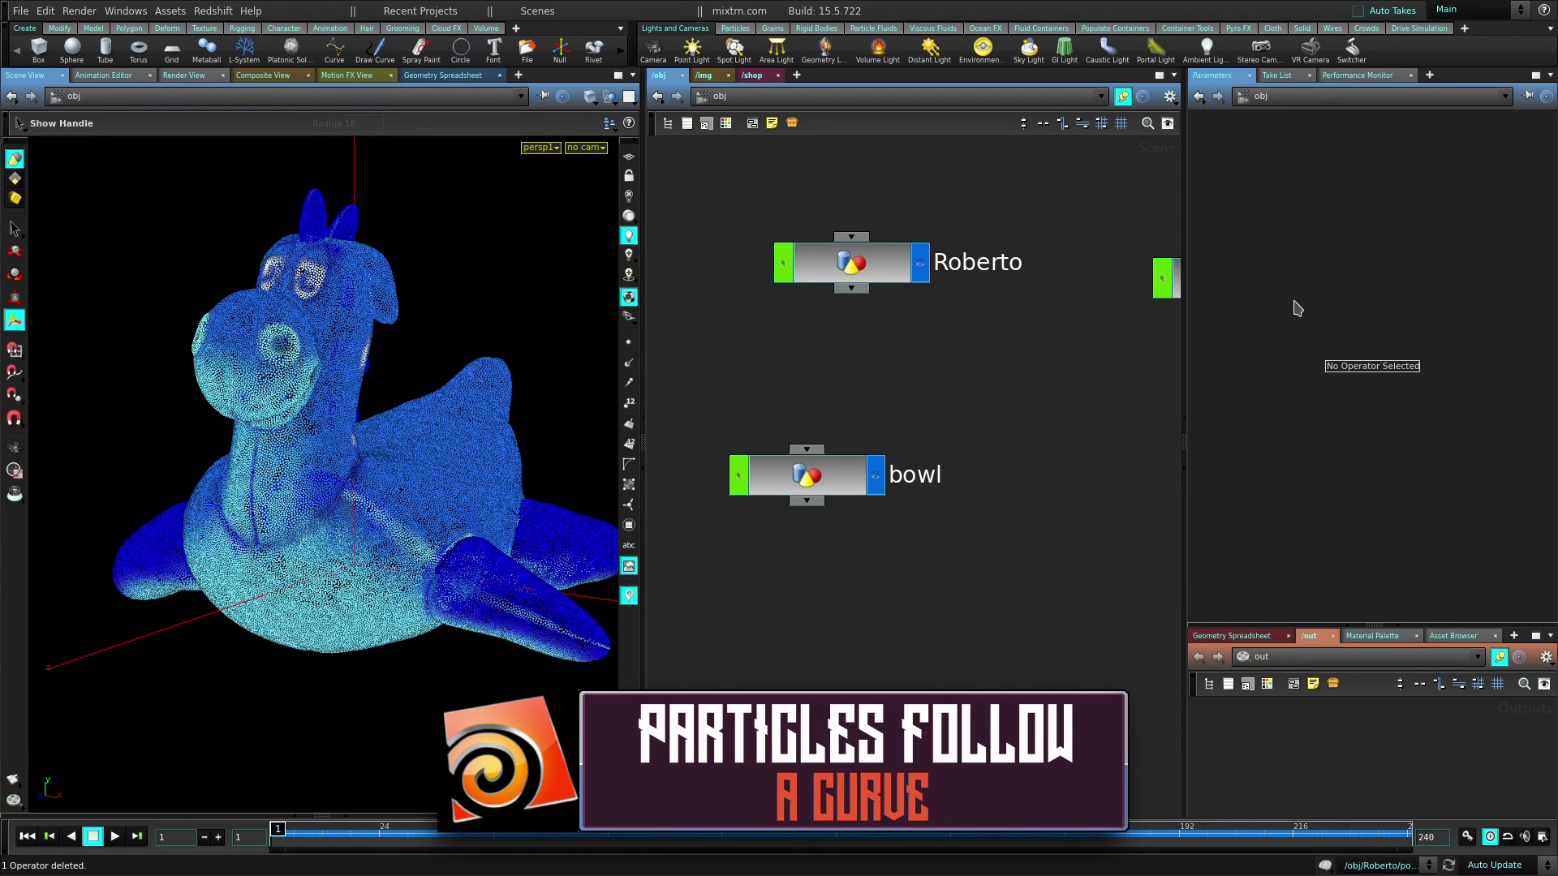
# Play the animation with Roberto and the bowl in view to review the particle motion, and stop playback
pyautogui.click(851, 266)
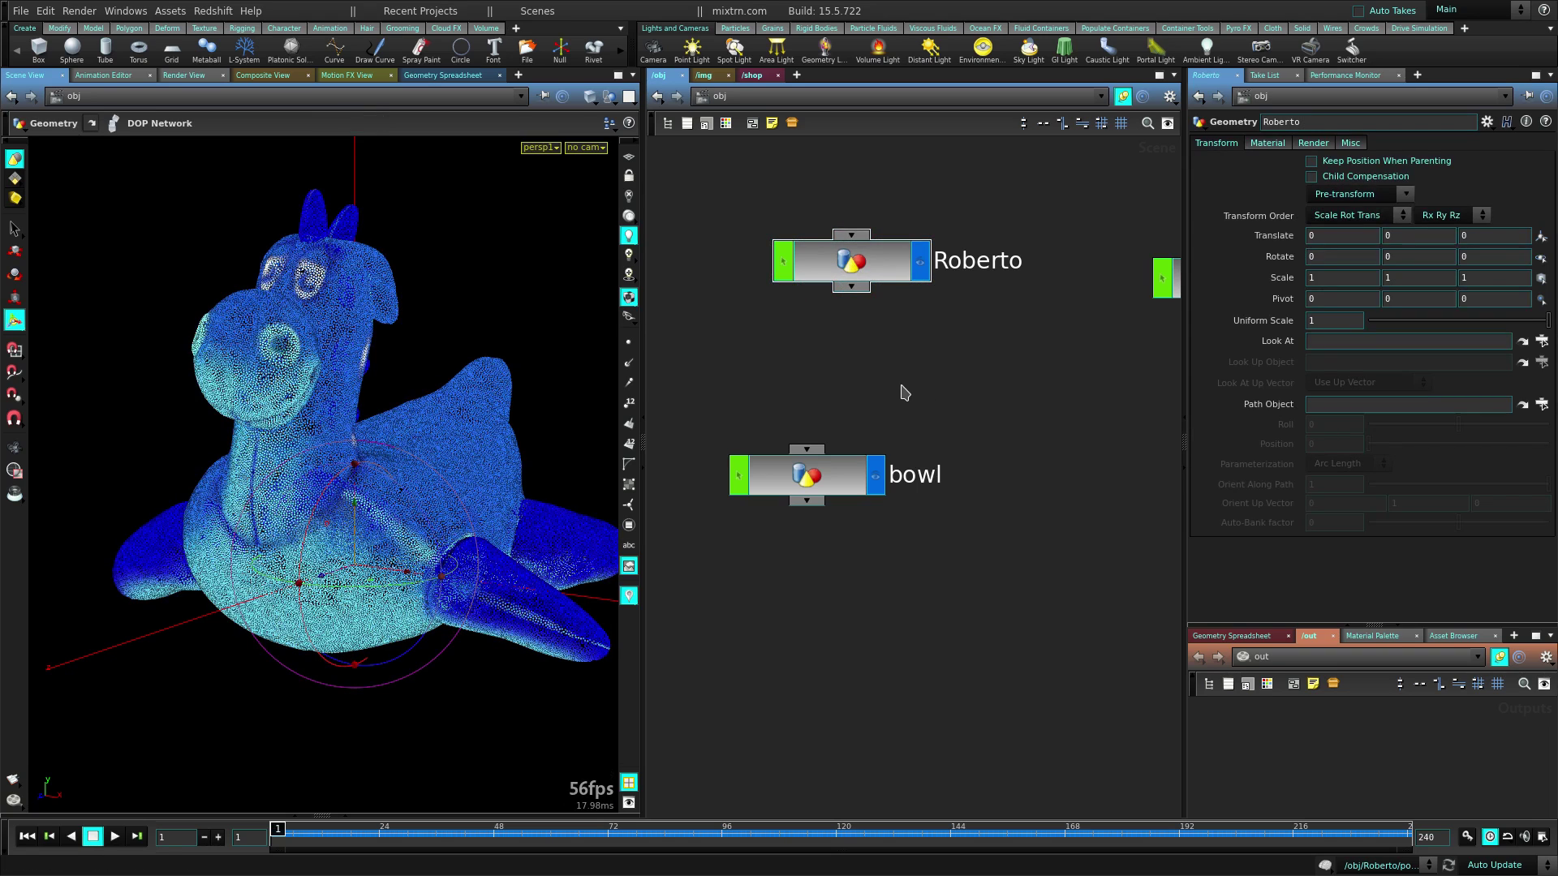
pyautogui.keyDown('alt'); pyautogui.moveTo(459, 501); pyautogui.dragTo(424, 498, button='right'); pyautogui.keyUp('alt')
pyautogui.keyDown('alt'); pyautogui.moveTo(424, 497); pyautogui.dragTo(553, 539); pyautogui.keyUp('alt')
pyautogui.keyDown('alt'); pyautogui.moveTo(553, 538); pyautogui.dragTo(464, 539, button='right'); pyautogui.keyUp('alt')
pyautogui.moveTo(465, 540); pyautogui.dragTo(462, 592)
pyautogui.moveTo(463, 591); pyautogui.dragTo(425, 602, button='middle')
pyautogui.click(14, 230)
pyautogui.click(115, 836)
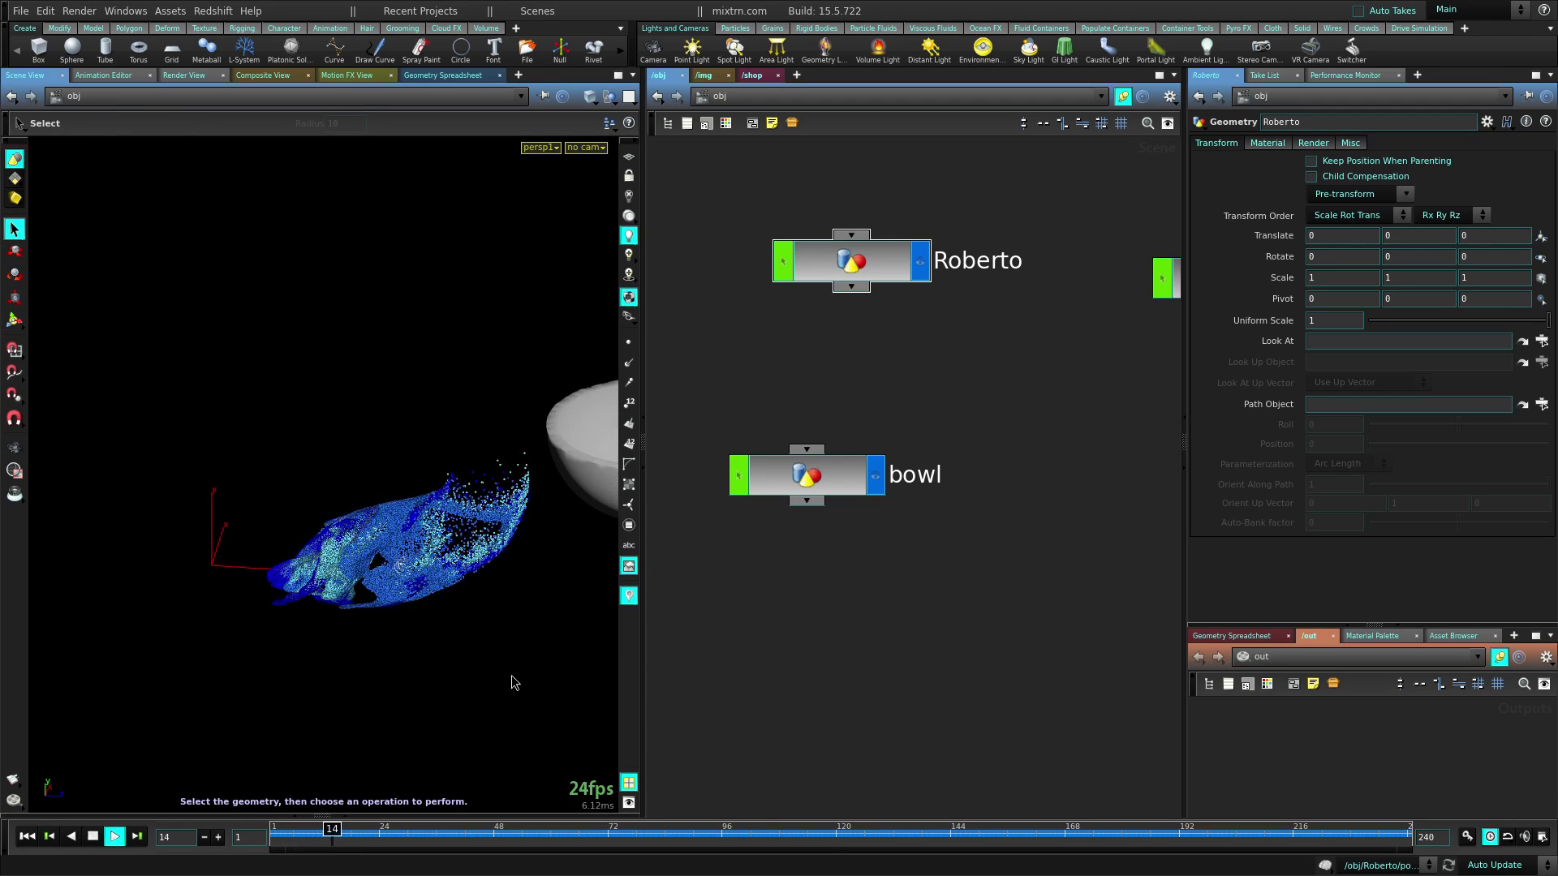
pyautogui.press('Escape')
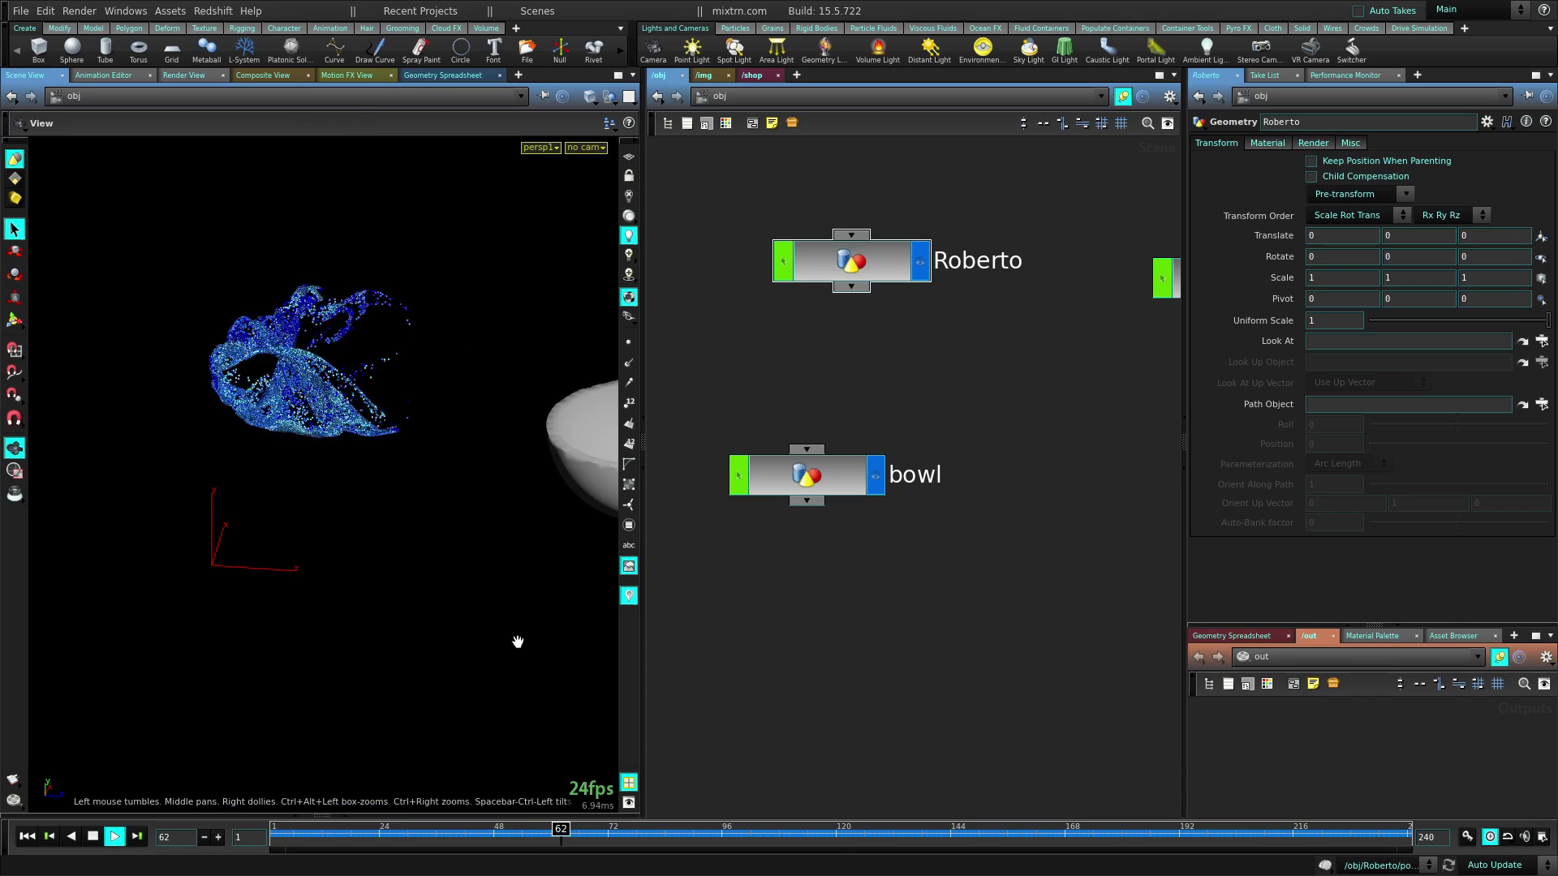
pyautogui.moveTo(518, 642); pyautogui.dragTo(430, 683, button='right')
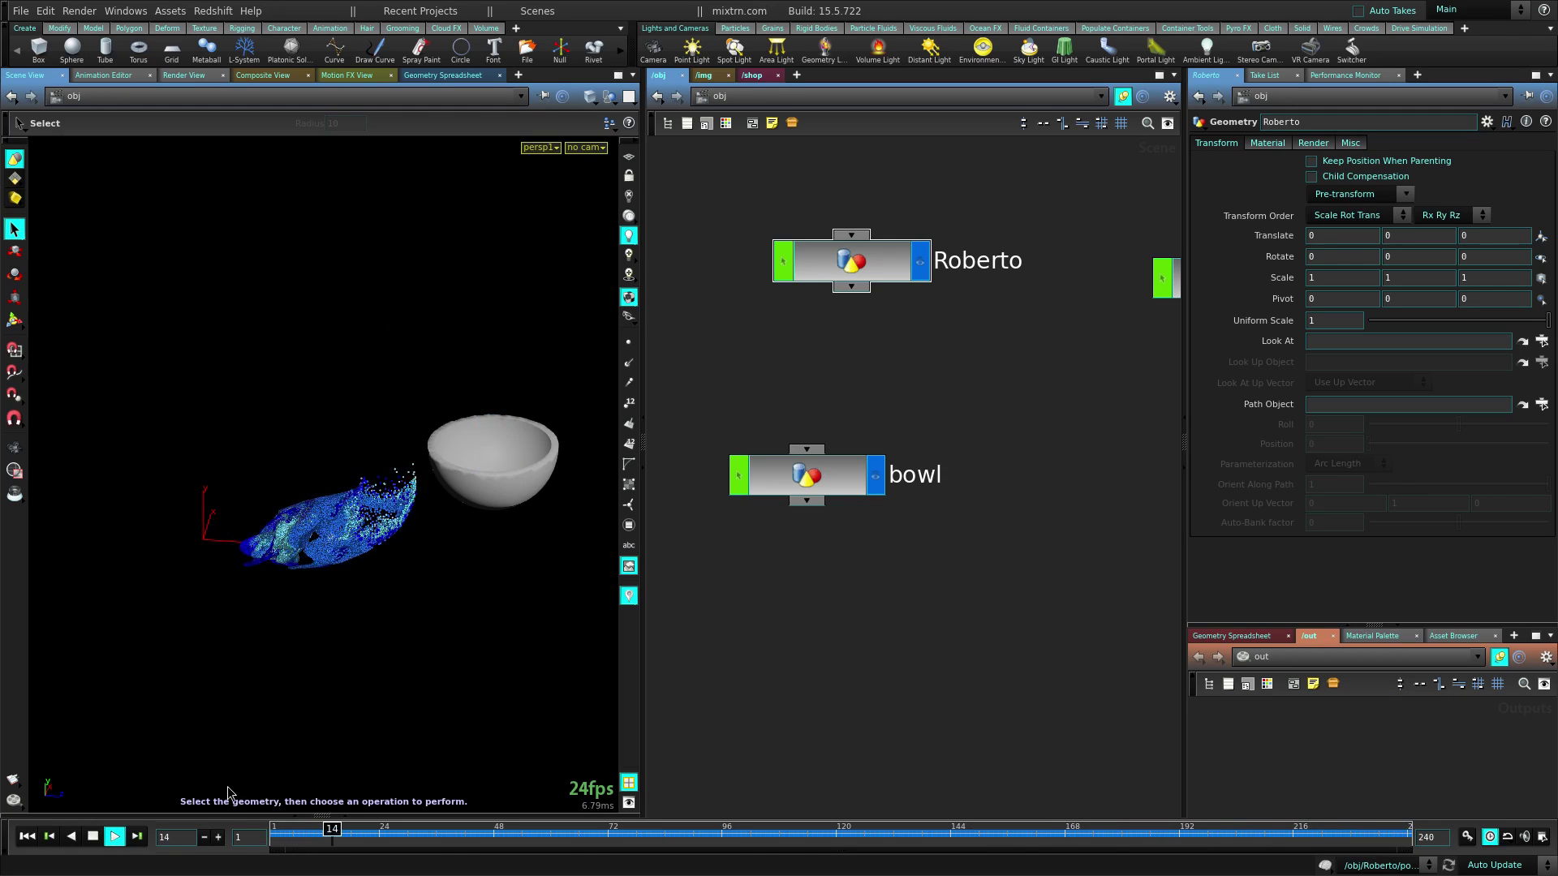
pyautogui.click(93, 836)
# Show the path object in the viewport and scrub the timeline to compare the particles with its curve, ending at frame 1
pyautogui.moveTo(991, 479); pyautogui.dragTo(891, 557, button='middle')
pyautogui.moveTo(891, 556); pyautogui.dragTo(998, 536, button='right')
pyautogui.moveTo(998, 536); pyautogui.dragTo(950, 545, button='middle')
pyautogui.click(1071, 399)
pyautogui.keyDown('alt'); pyautogui.moveTo(482, 611); pyautogui.dragTo(421, 601); pyautogui.keyUp('alt')
pyautogui.moveTo(320, 836); pyautogui.dragTo(888, 718)
pyautogui.keyDown('alt'); pyautogui.moveTo(445, 519); pyautogui.dragTo(440, 629); pyautogui.keyUp('alt')
pyautogui.moveTo(889, 831); pyautogui.dragTo(272, 720)
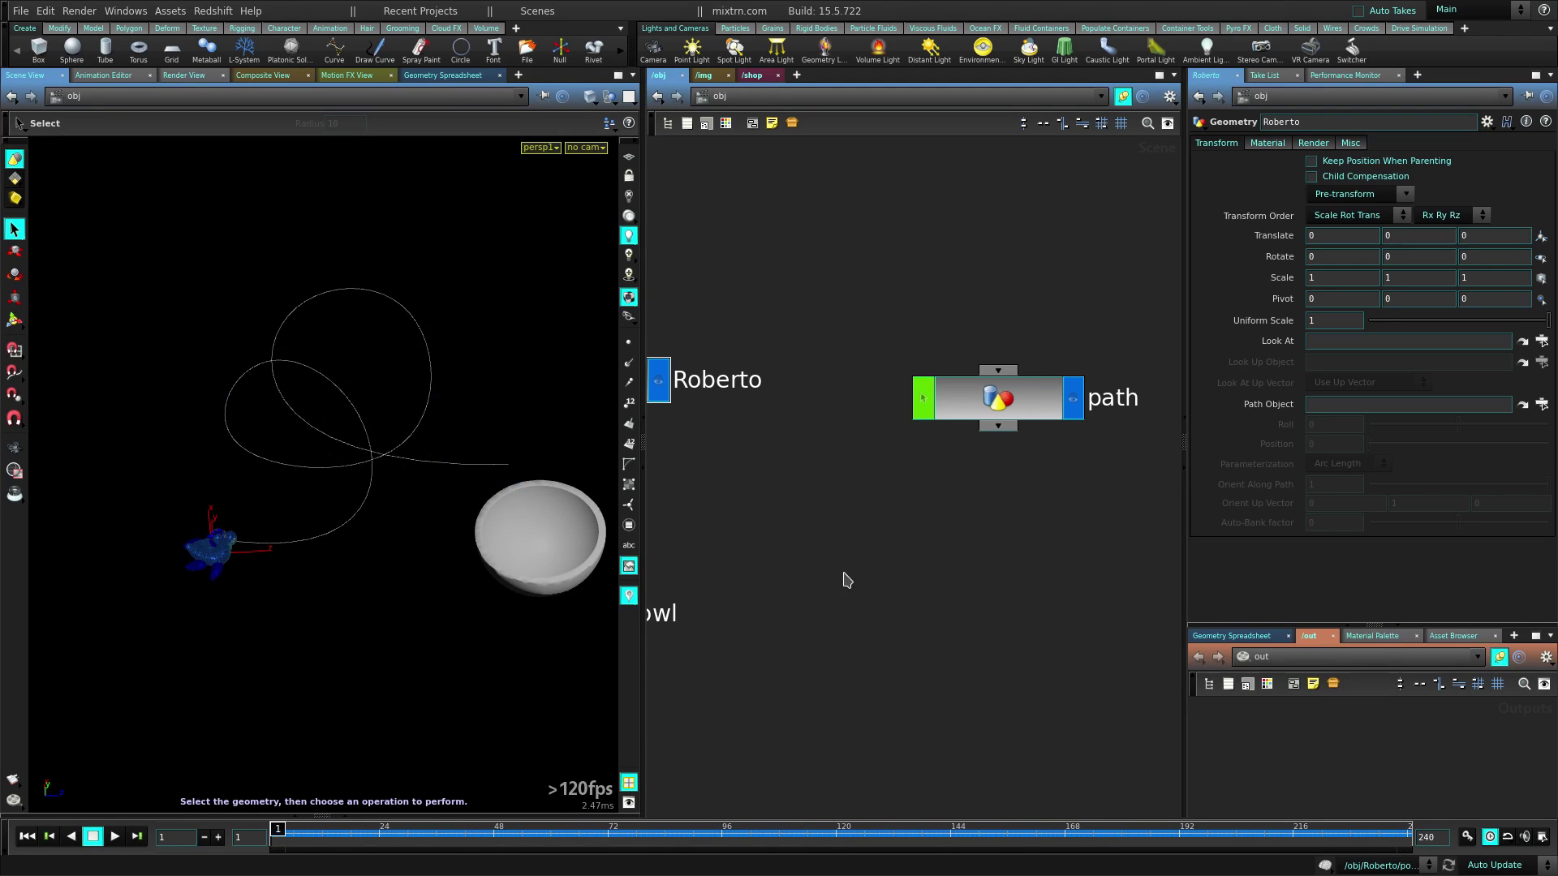
# Open the path object's network and examine its curve1 and transform1 nodes together with the curve's shape
pyautogui.moveTo(836, 508); pyautogui.dragTo(1004, 457, button='middle')
pyautogui.moveTo(897, 438); pyautogui.dragTo(958, 435, button='middle')
pyautogui.moveTo(816, 329); pyautogui.dragTo(794, 352)
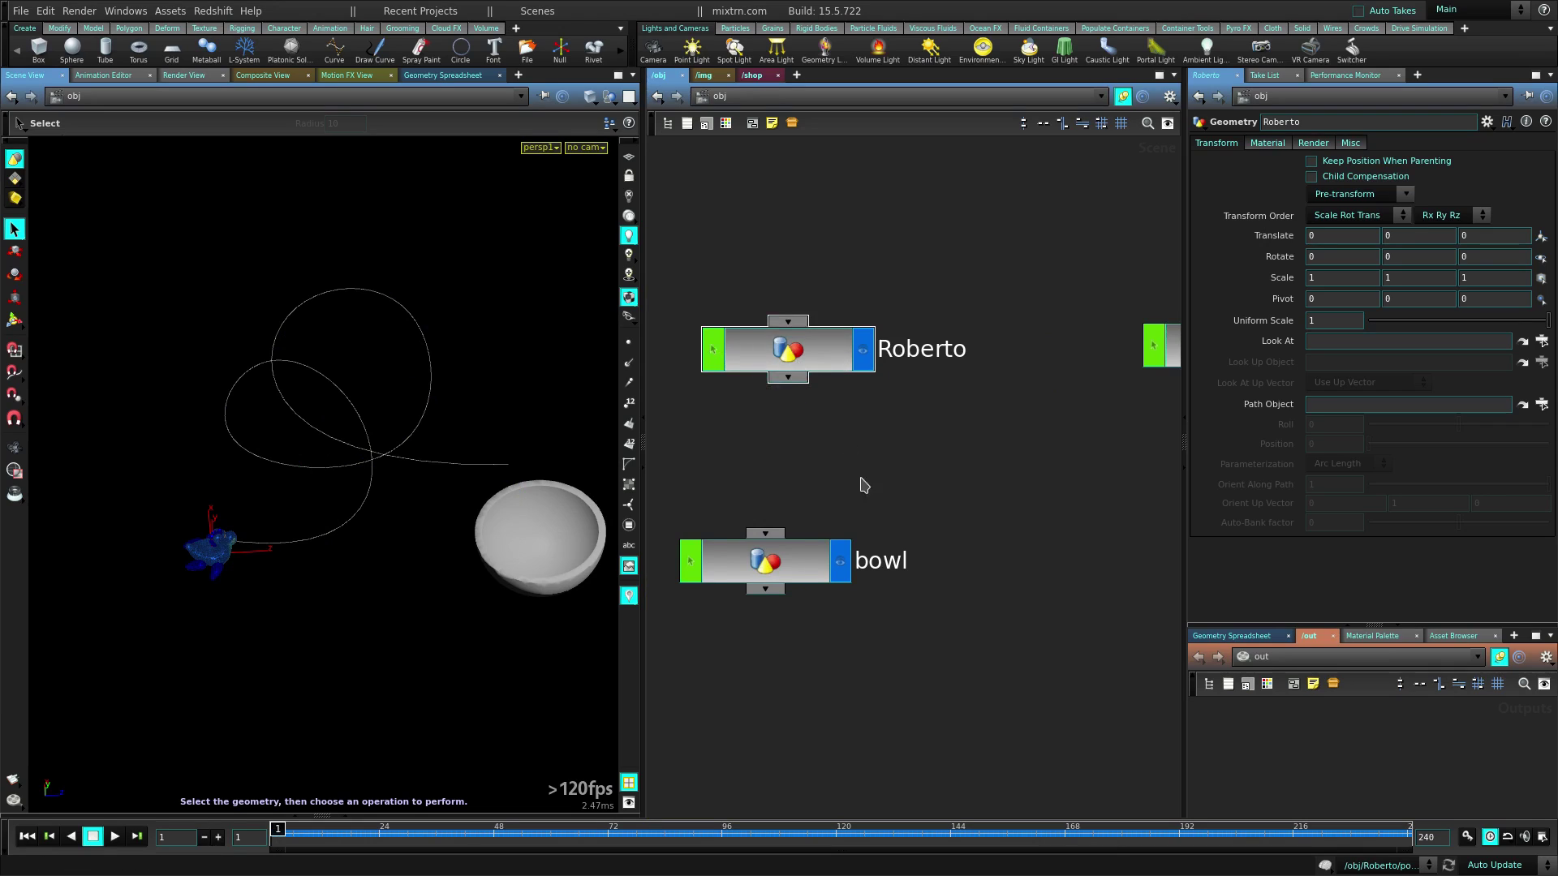
pyautogui.moveTo(863, 483); pyautogui.dragTo(901, 488, button='middle')
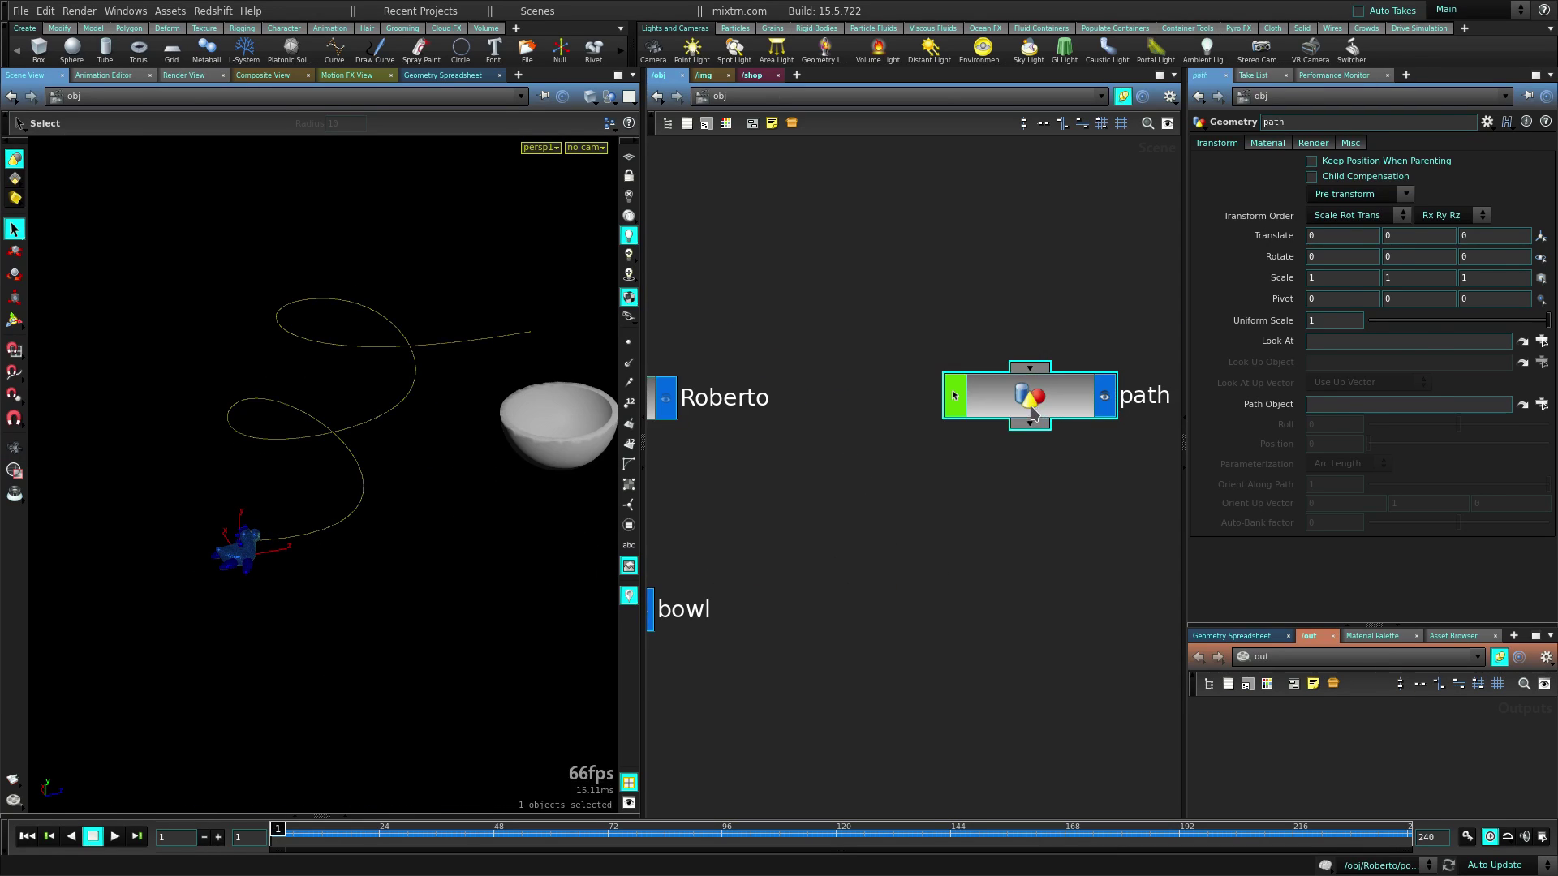
pyautogui.doubleClick(1028, 393)
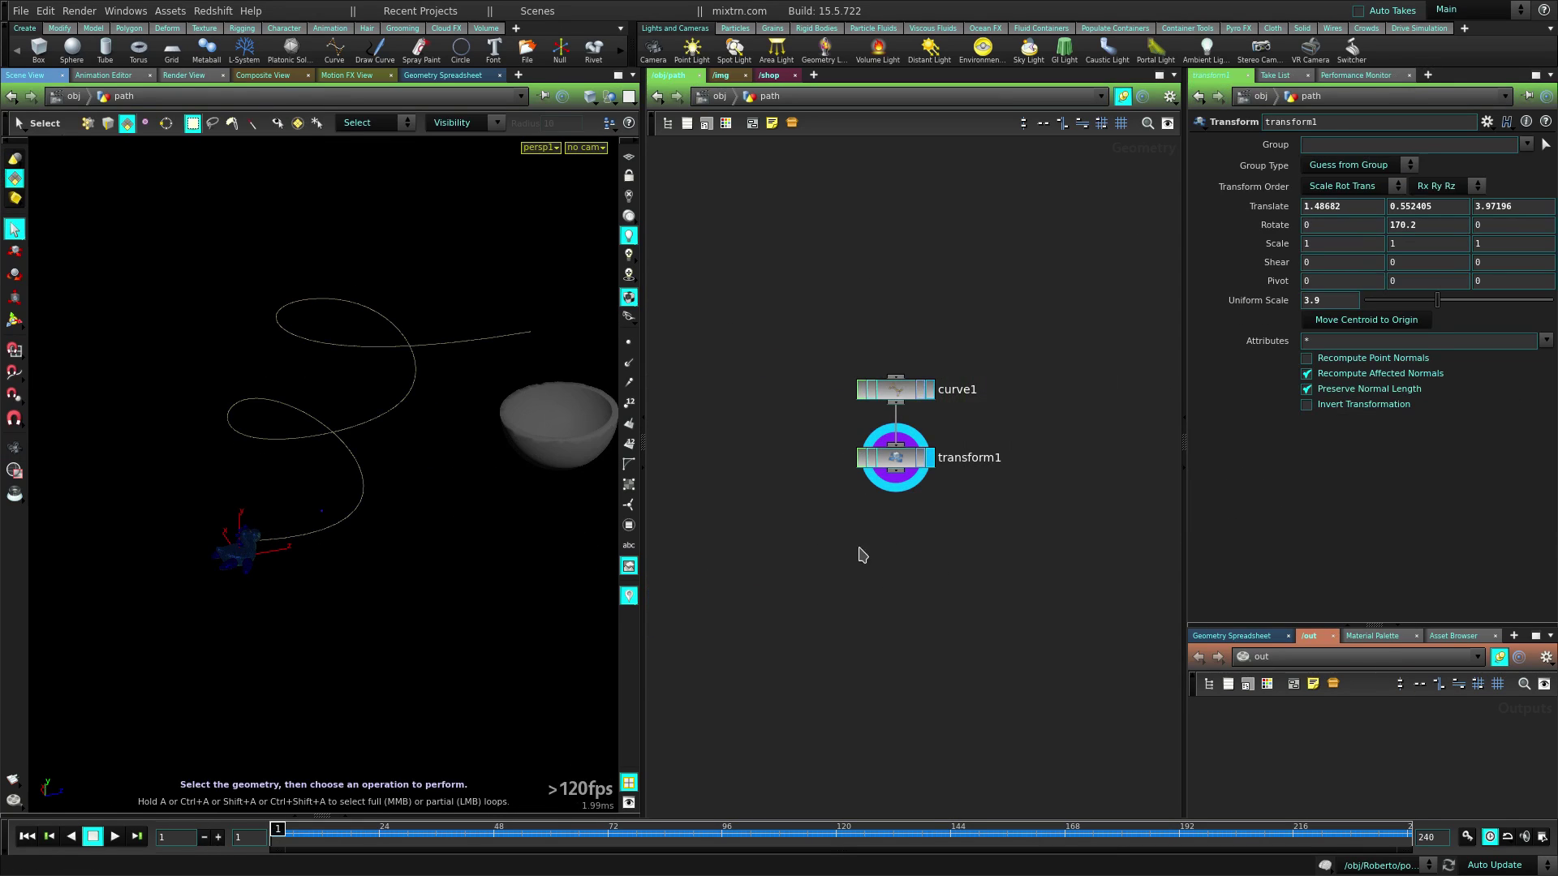
pyautogui.click(928, 389)
pyautogui.press('space')
pyautogui.moveTo(397, 529); pyautogui.dragTo(365, 485)
pyautogui.click(928, 462)
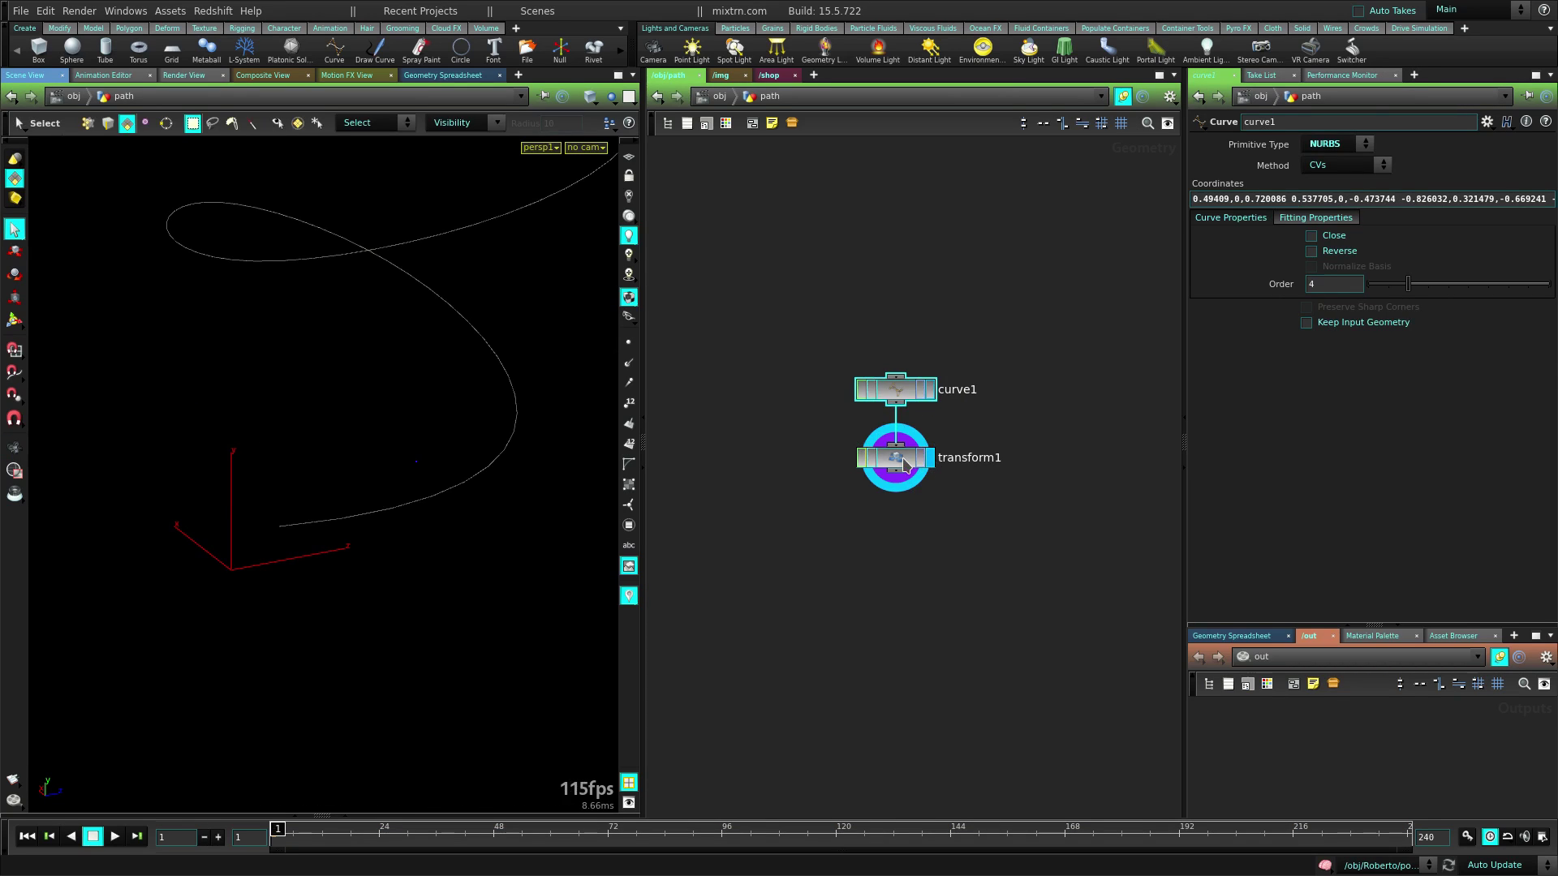
pyautogui.press('space')
pyautogui.moveTo(285, 577)
pyautogui.mouseDown()
pyautogui.moveTo(326, 595)
pyautogui.moveTo(333, 577)
pyautogui.moveTo(293, 557)
pyautogui.mouseUp()
pyautogui.press('space')
pyautogui.press('space')
pyautogui.press('space')
pyautogui.moveTo(328, 494); pyautogui.dragTo(390, 543, button='middle')
# Return to the object level and examine the bowl's placement relative to the path and Roberto
pyautogui.press('u')
pyautogui.click(780, 480)
pyautogui.press('space')
pyautogui.moveTo(511, 523); pyautogui.dragTo(425, 529)
pyautogui.press('Escape')
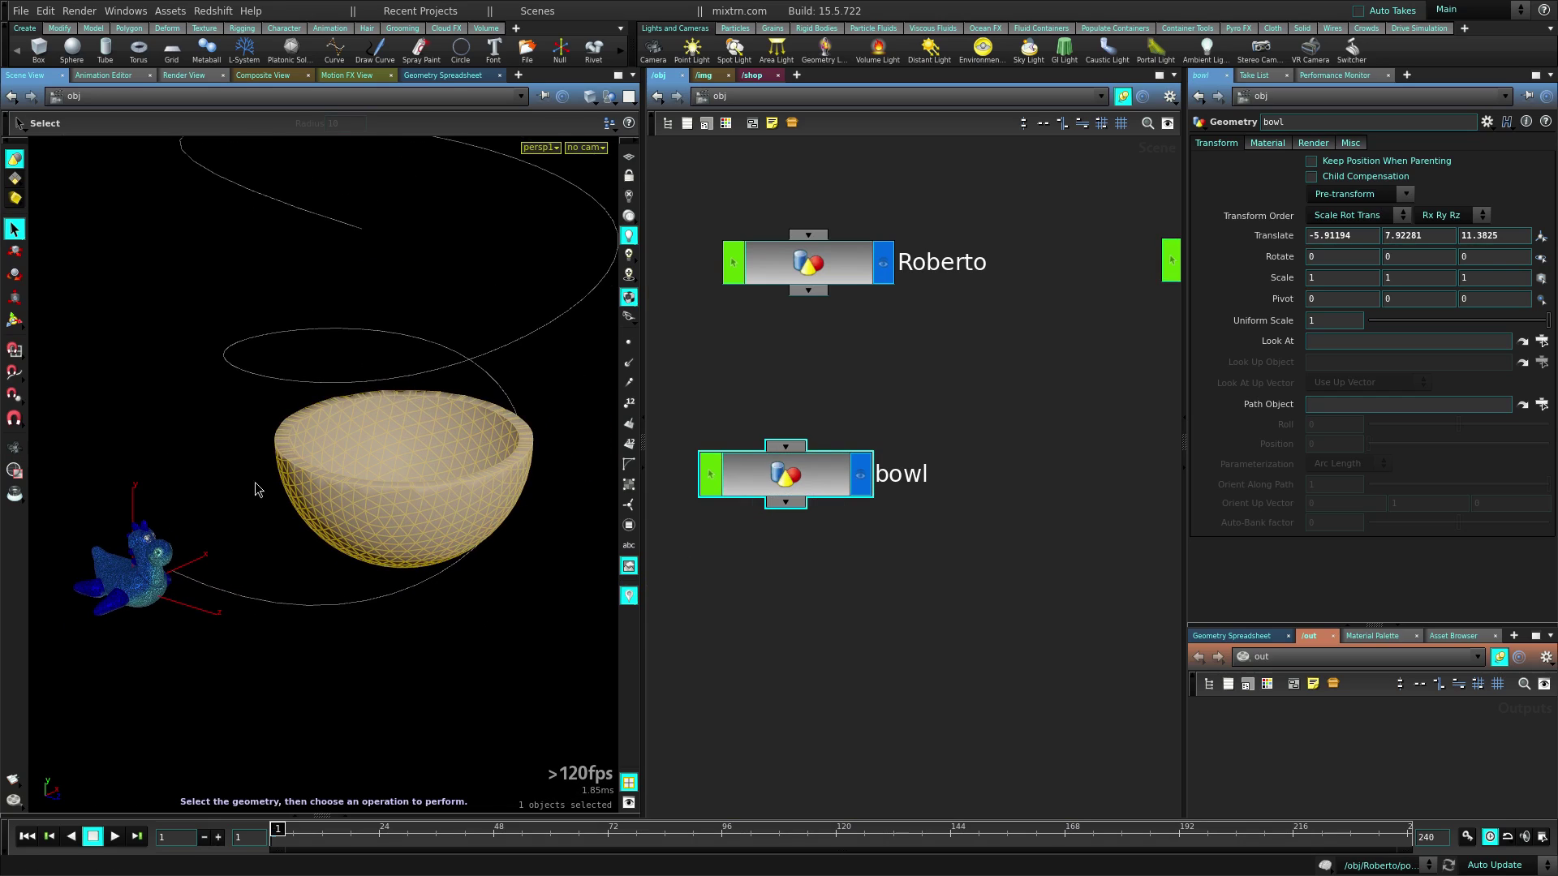
pyautogui.moveTo(909, 381); pyautogui.dragTo(951, 450, button='middle')
pyautogui.click(828, 506)
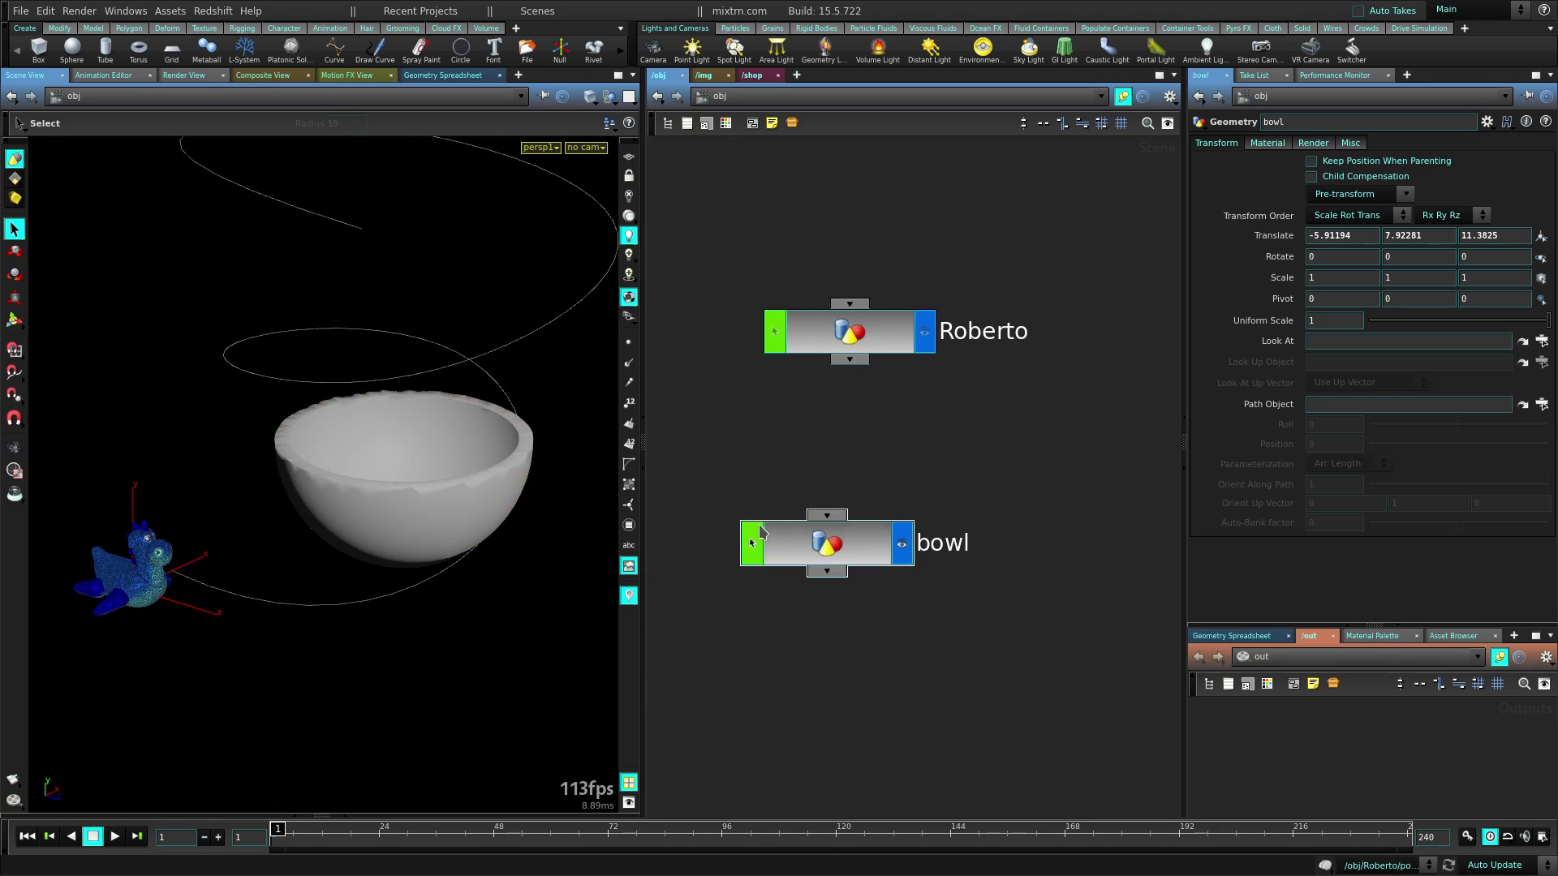
# Open the Roberto object's geometry network and bring its whole node chain into view
pyautogui.hotkey('alt', 'Left')
pyautogui.keyDown('alt'); pyautogui.moveTo(376, 541); pyautogui.dragTo(371, 668, button='middle'); pyautogui.keyUp('alt')
pyautogui.keyDown('alt'); pyautogui.moveTo(371, 669); pyautogui.dragTo(330, 557, button='right'); pyautogui.keyUp('alt')
pyautogui.moveTo(866, 438); pyautogui.dragTo(774, 573, button='middle')
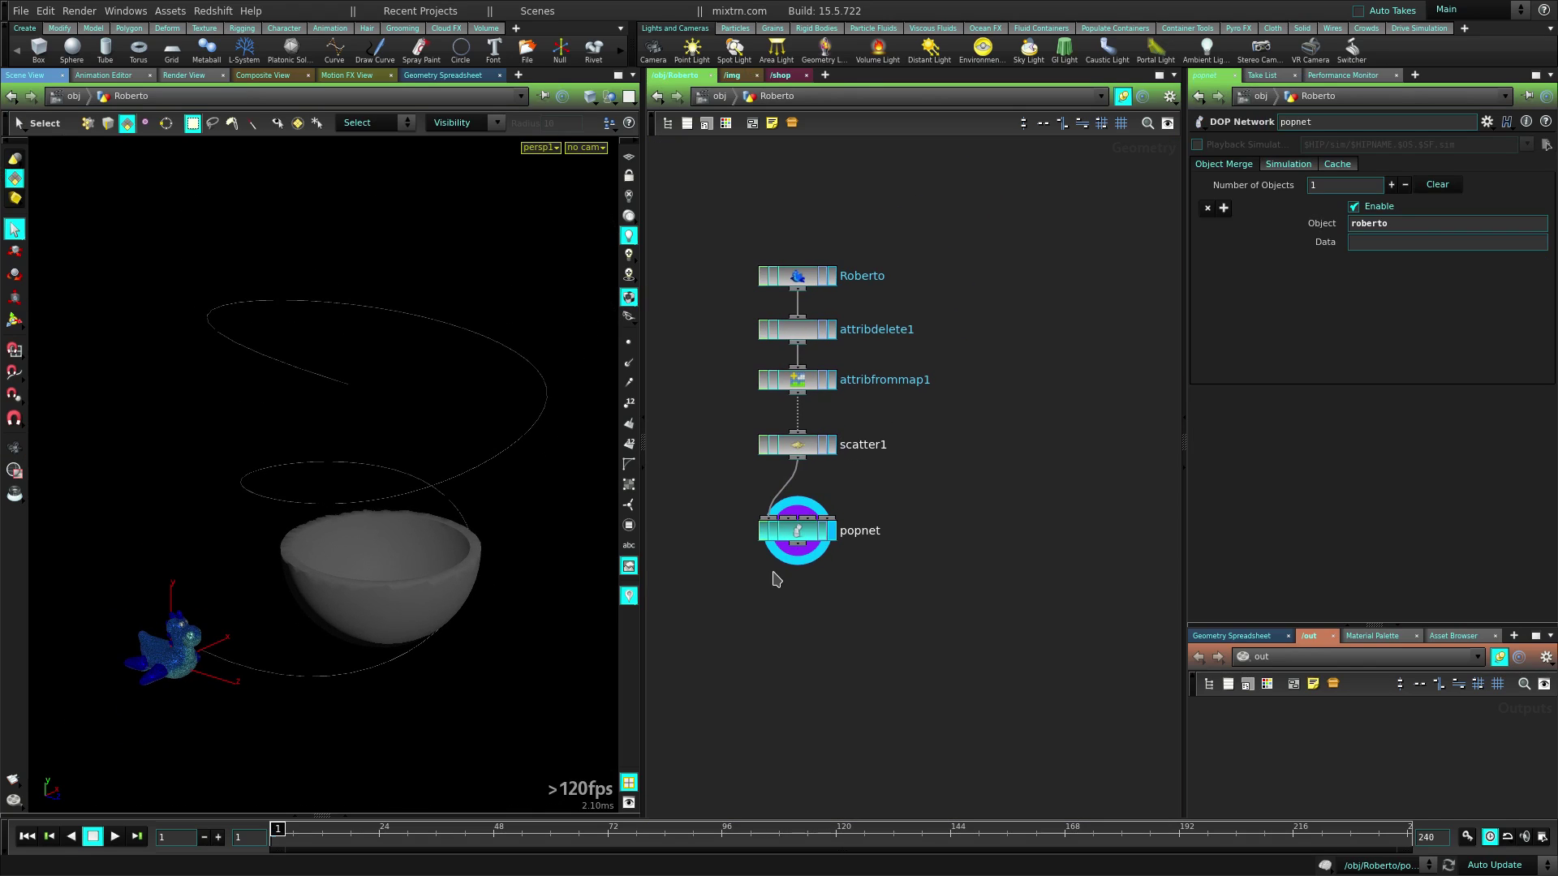
pyautogui.moveTo(999, 480); pyautogui.dragTo(994, 420, button='middle')
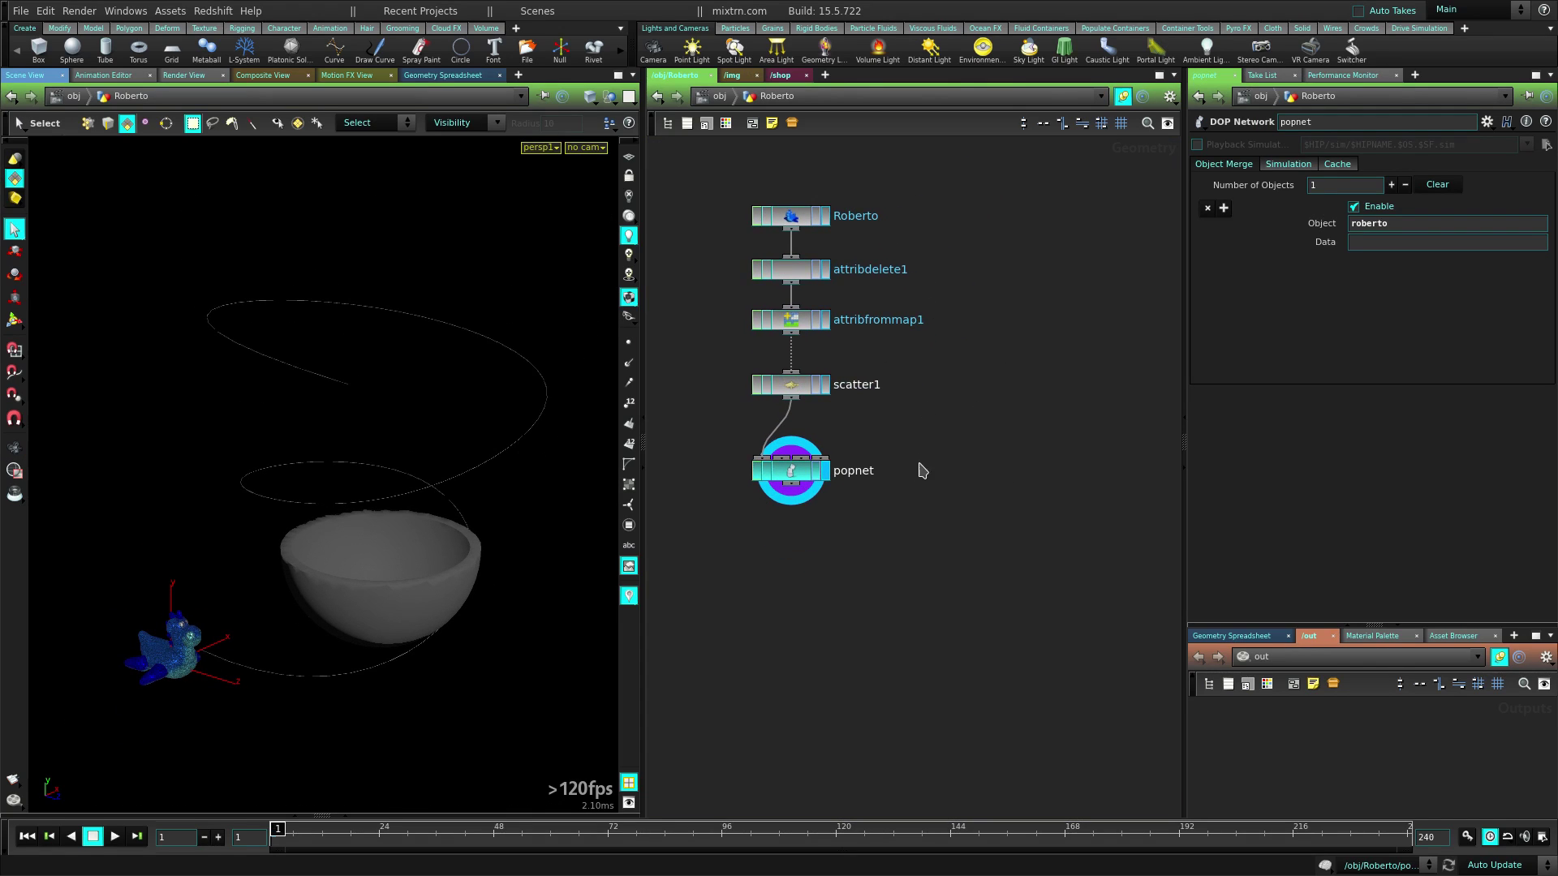
# Examine the Roberto node, and display the results of attribdelete1, attribfrommap1 and scatter1 in turn
pyautogui.click(827, 218)
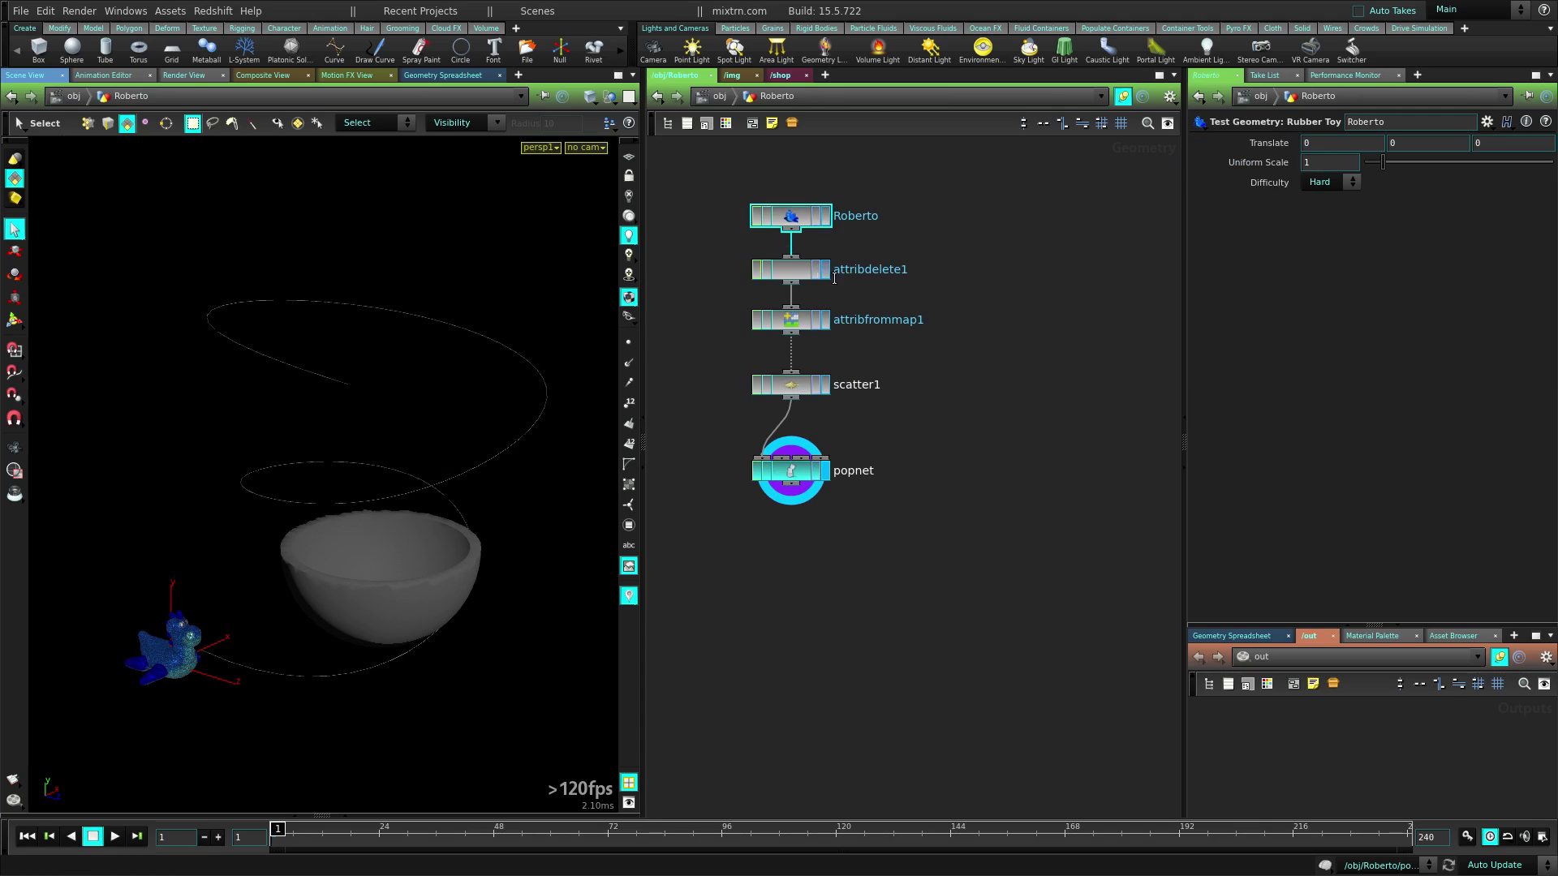
pyautogui.click(824, 269)
pyautogui.click(794, 277)
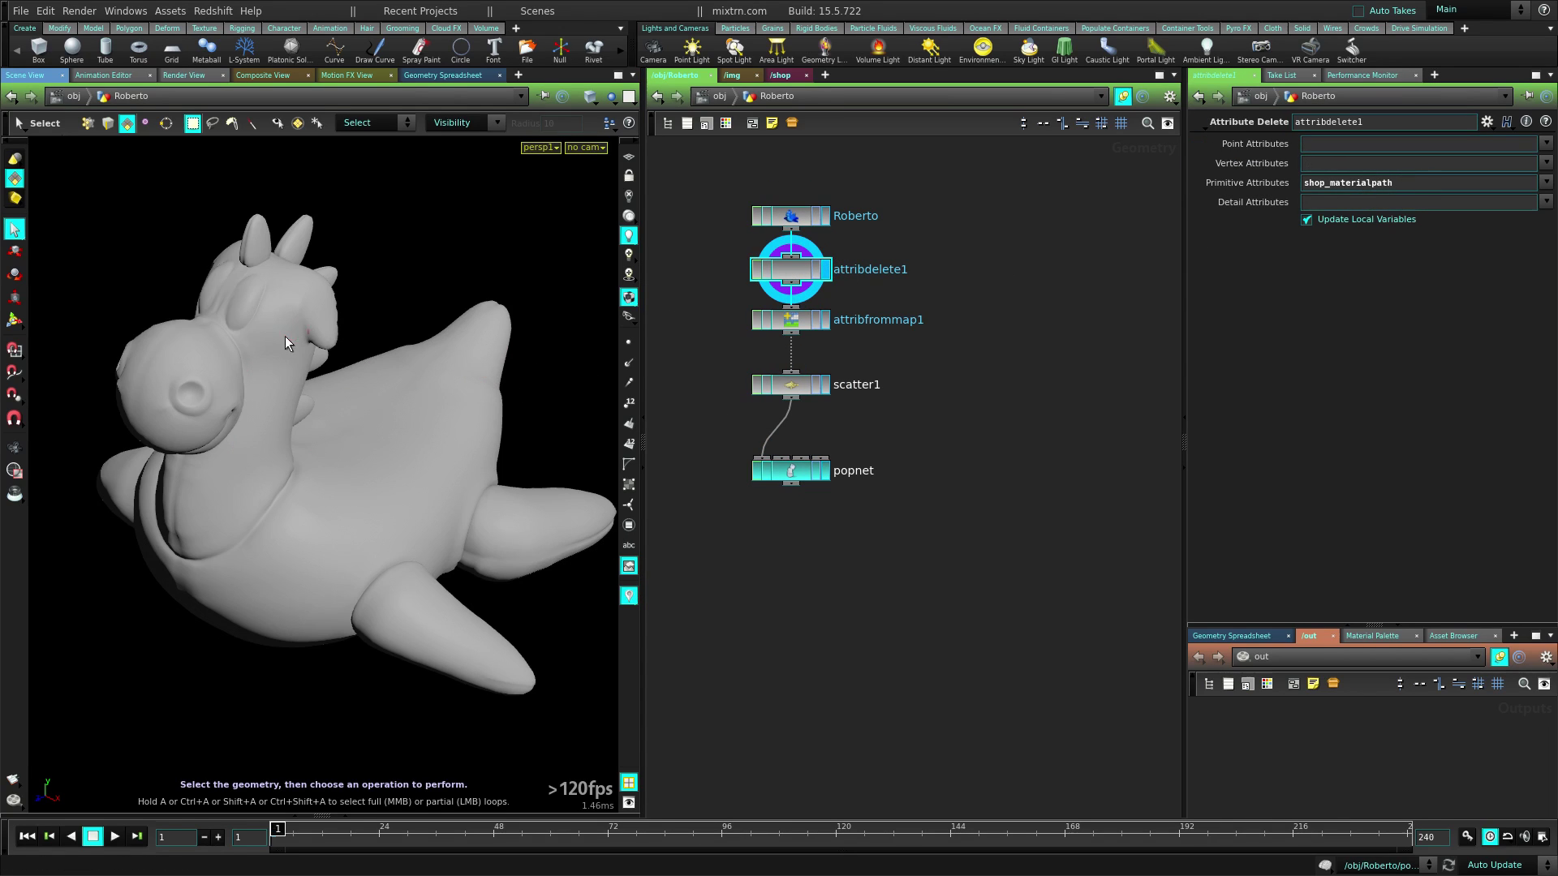
pyautogui.moveTo(781, 323); pyautogui.dragTo(781, 331)
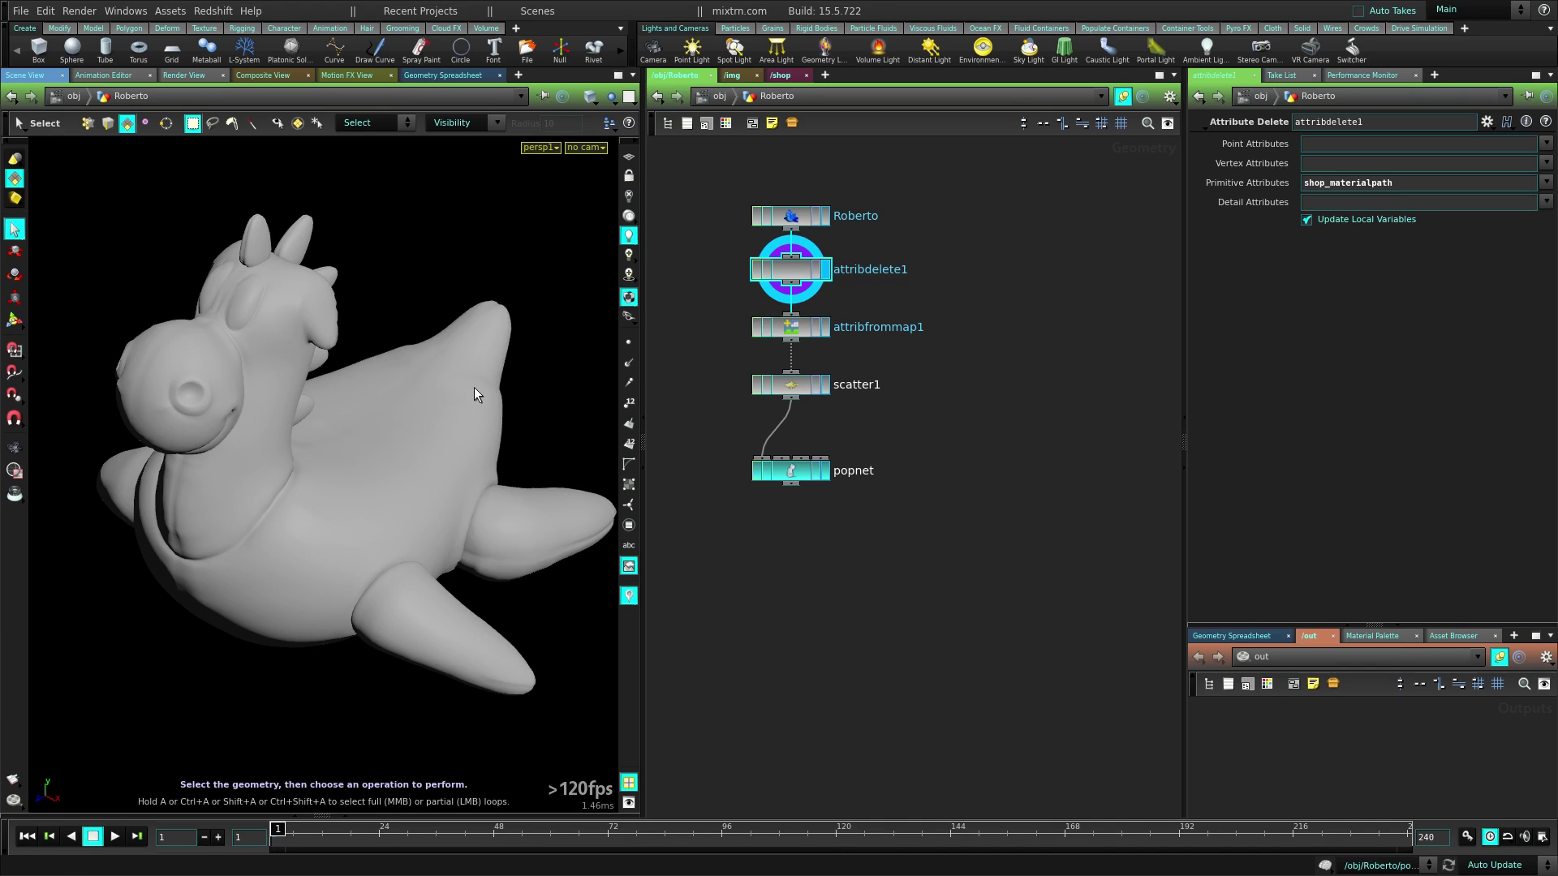
pyautogui.click(826, 329)
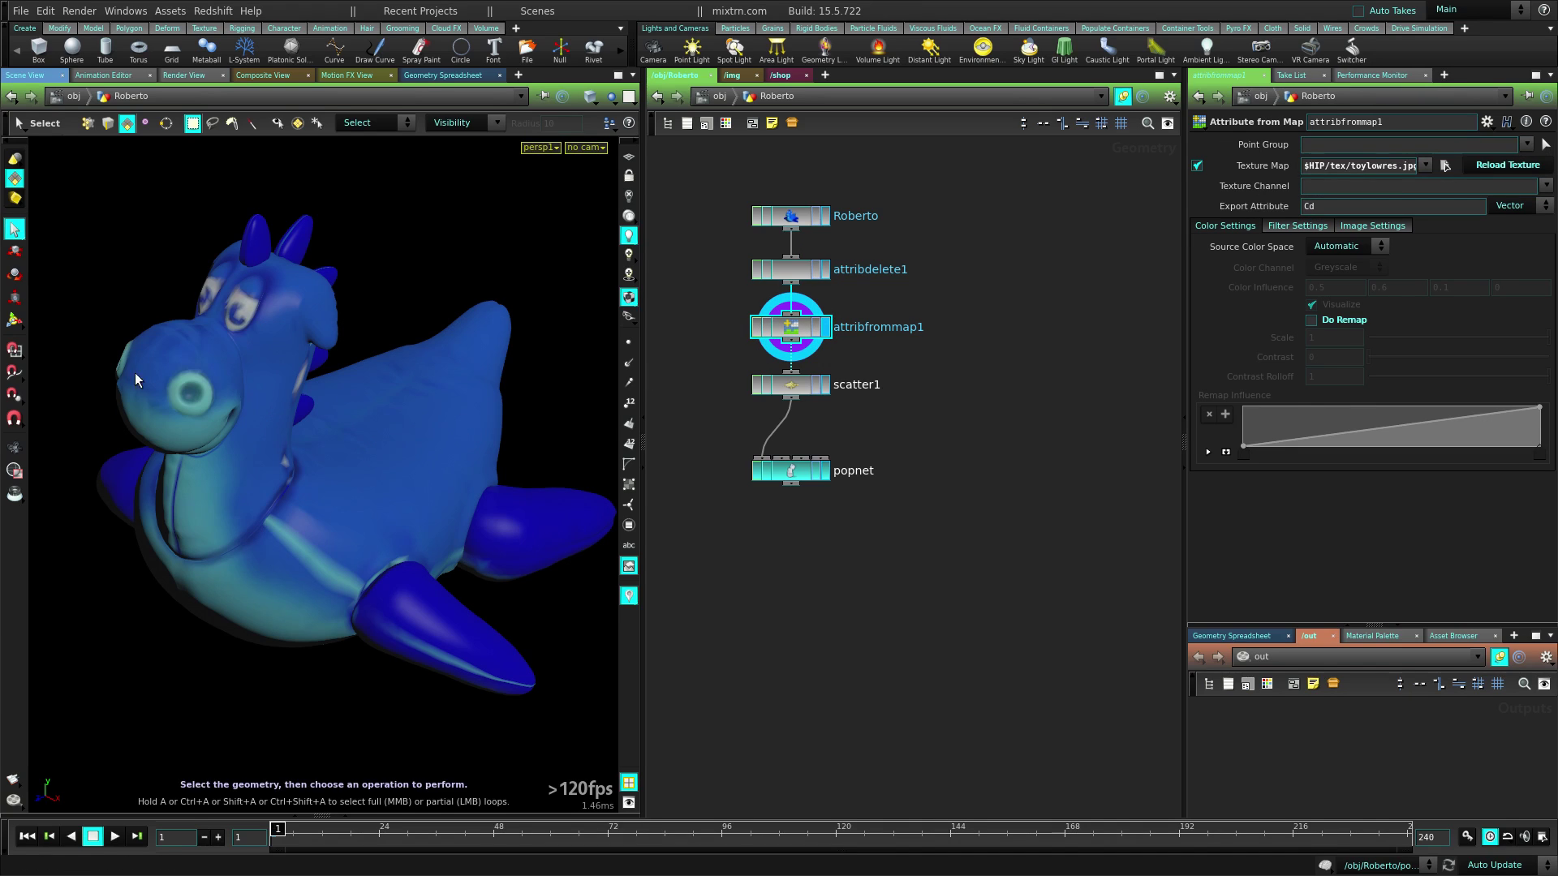
pyautogui.press('Tab')
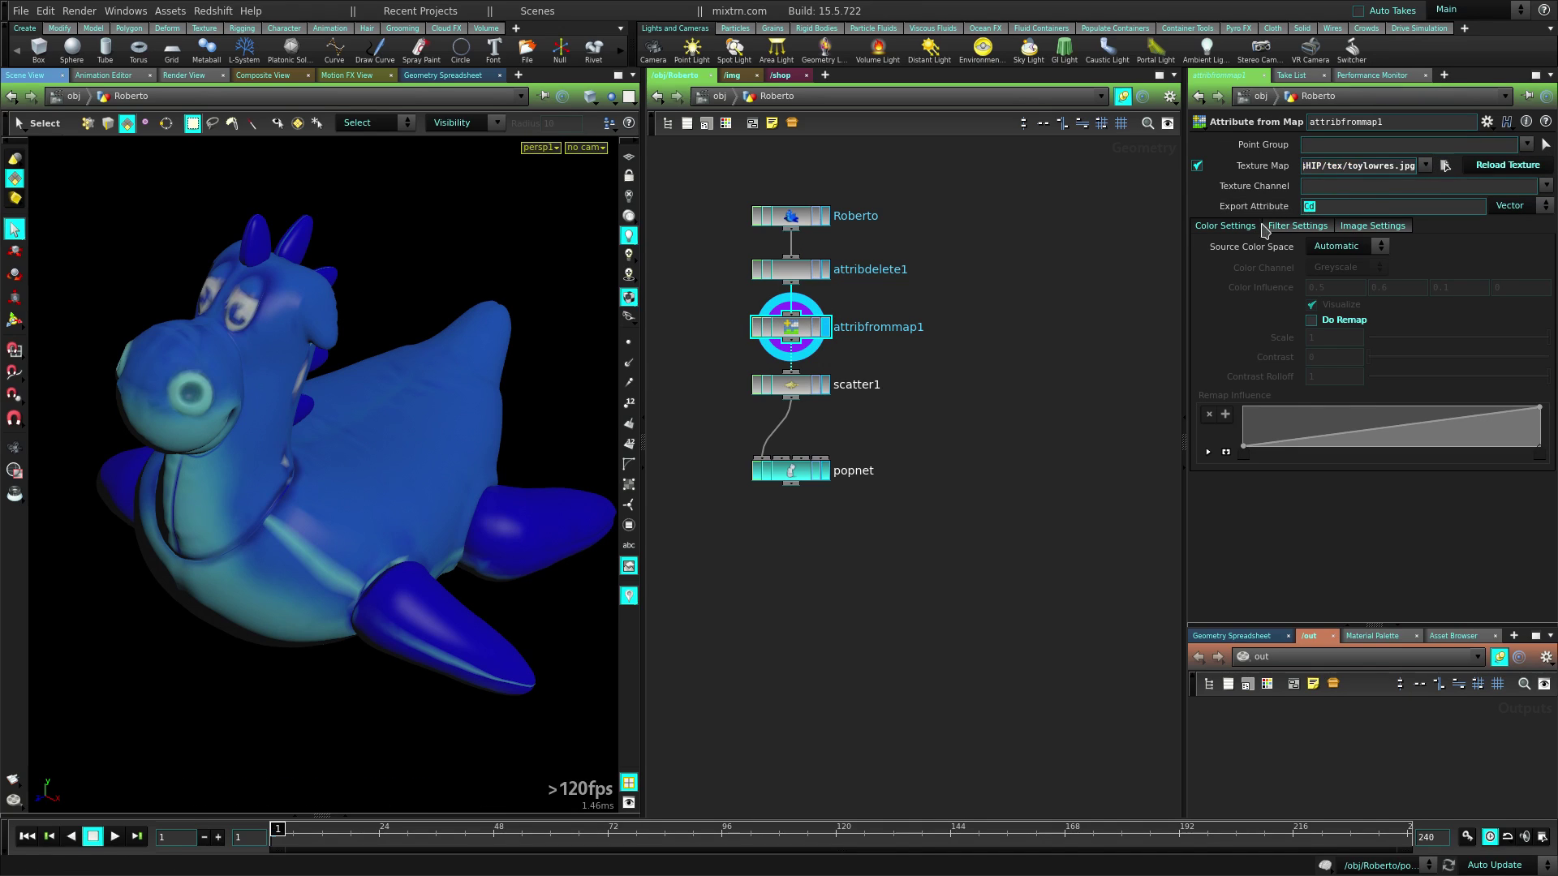
pyautogui.click(819, 388)
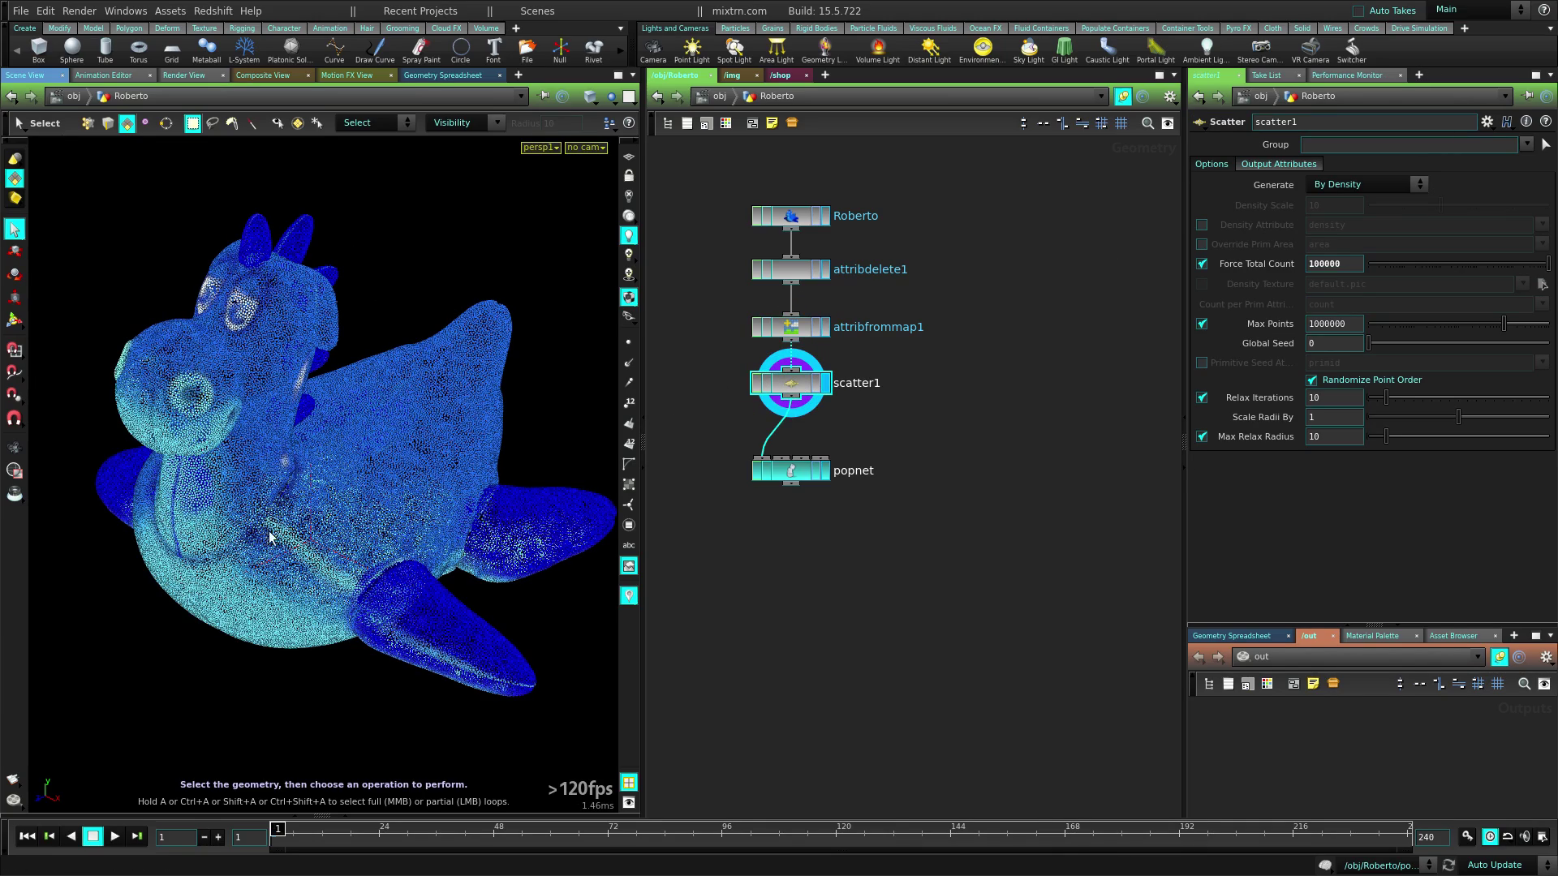
pyautogui.moveTo(524, 355); pyautogui.dragTo(487, 406)
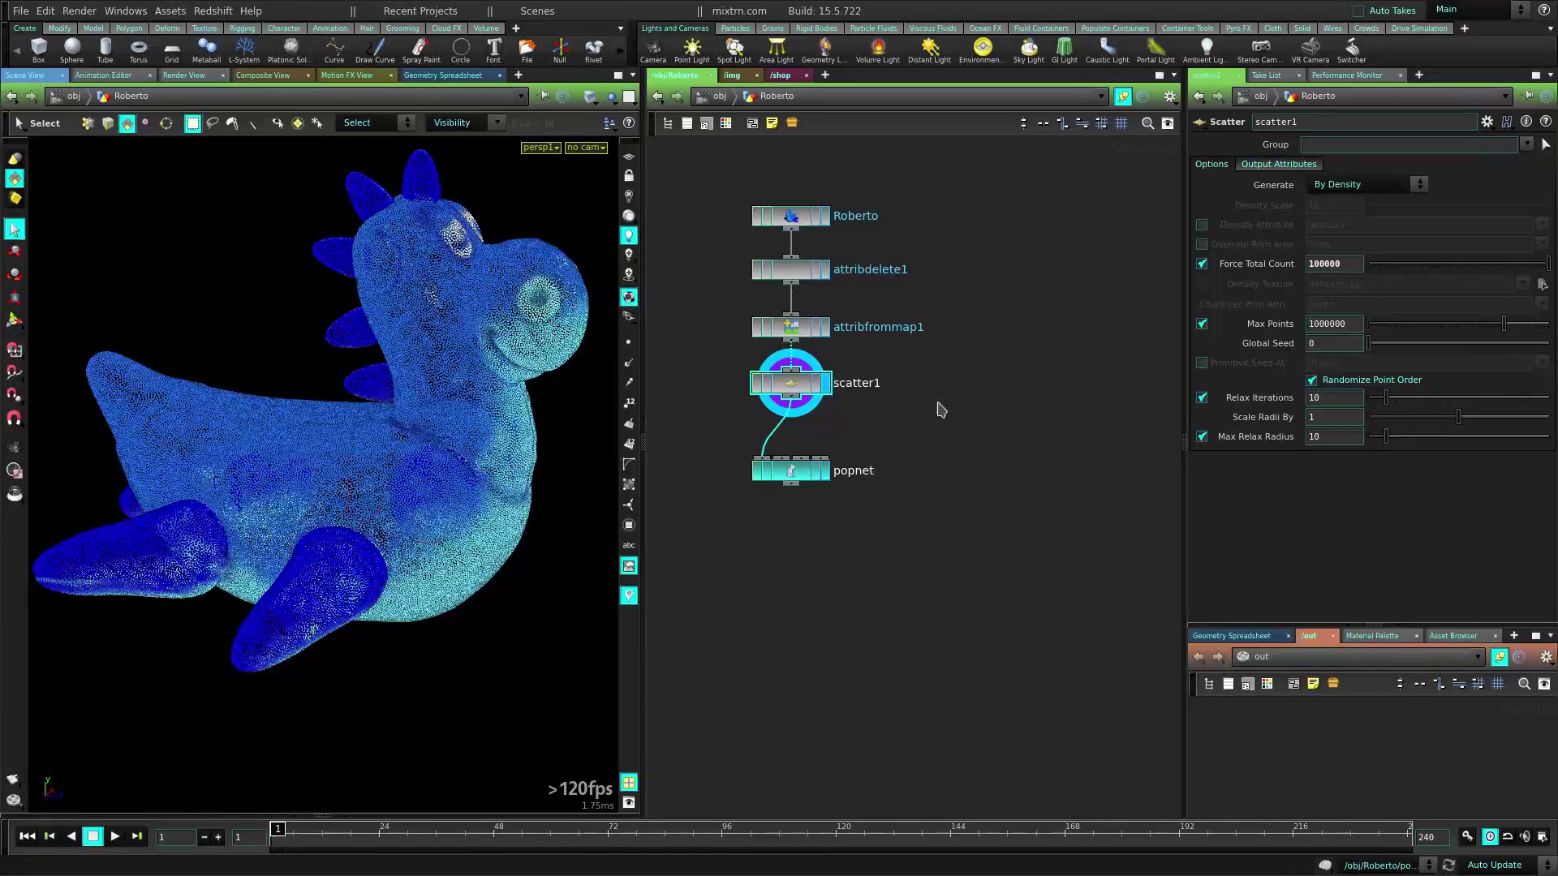
# Reposition the existing popnet node just below scatter1 to tidy the network
pyautogui.moveTo(848, 506); pyautogui.dragTo(821, 559, button='middle')
pyautogui.moveTo(843, 474); pyautogui.dragTo(879, 378, button='middle')
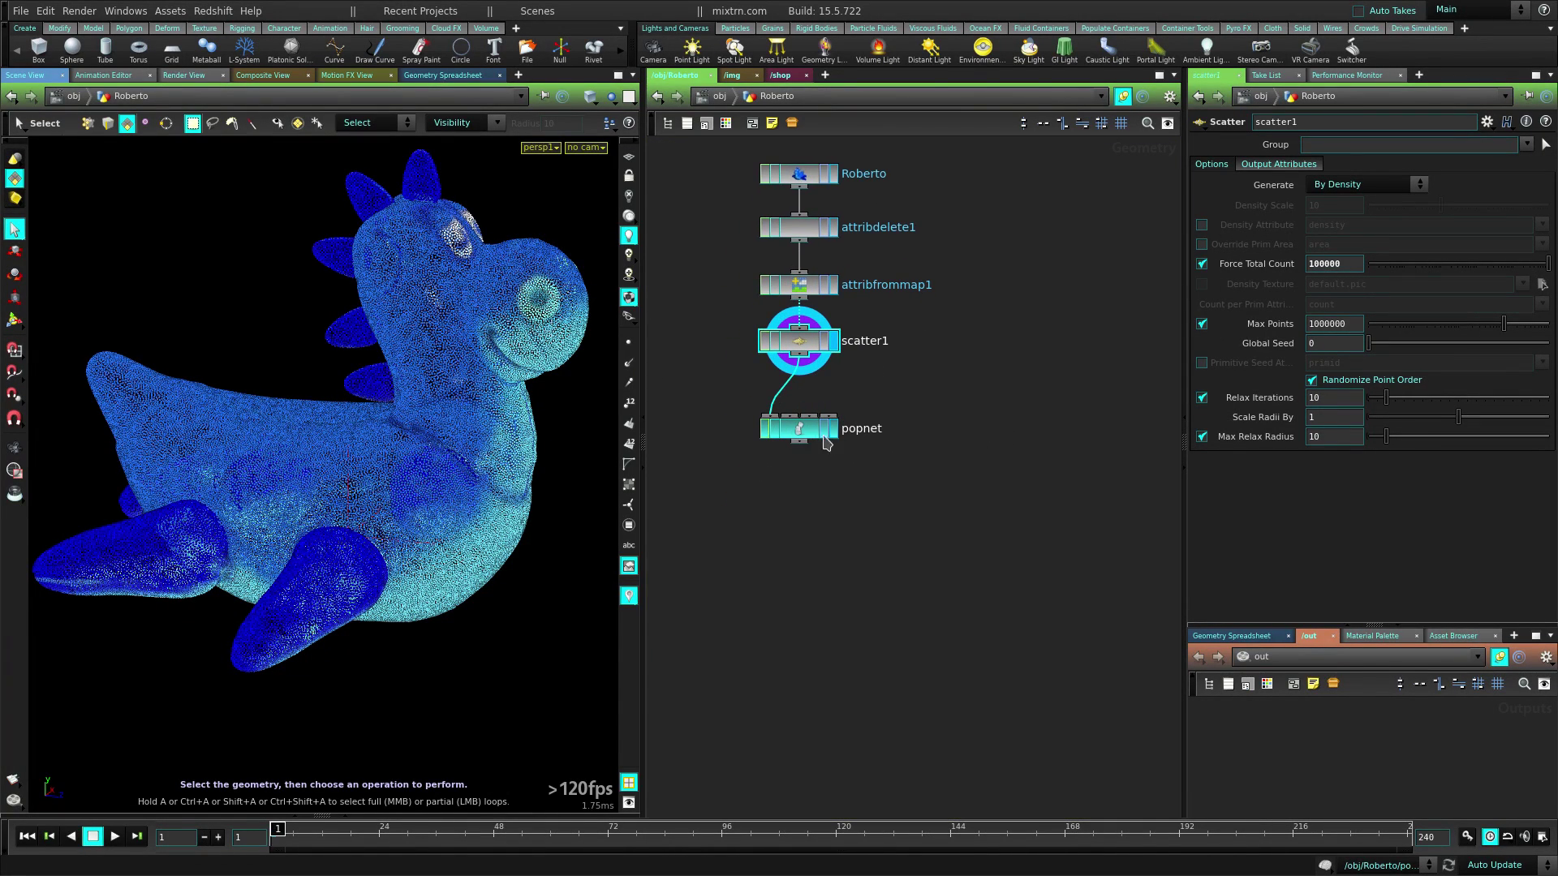
pyautogui.moveTo(816, 439); pyautogui.dragTo(800, 477)
pyautogui.moveTo(932, 465); pyautogui.dragTo(909, 477, button='middle')
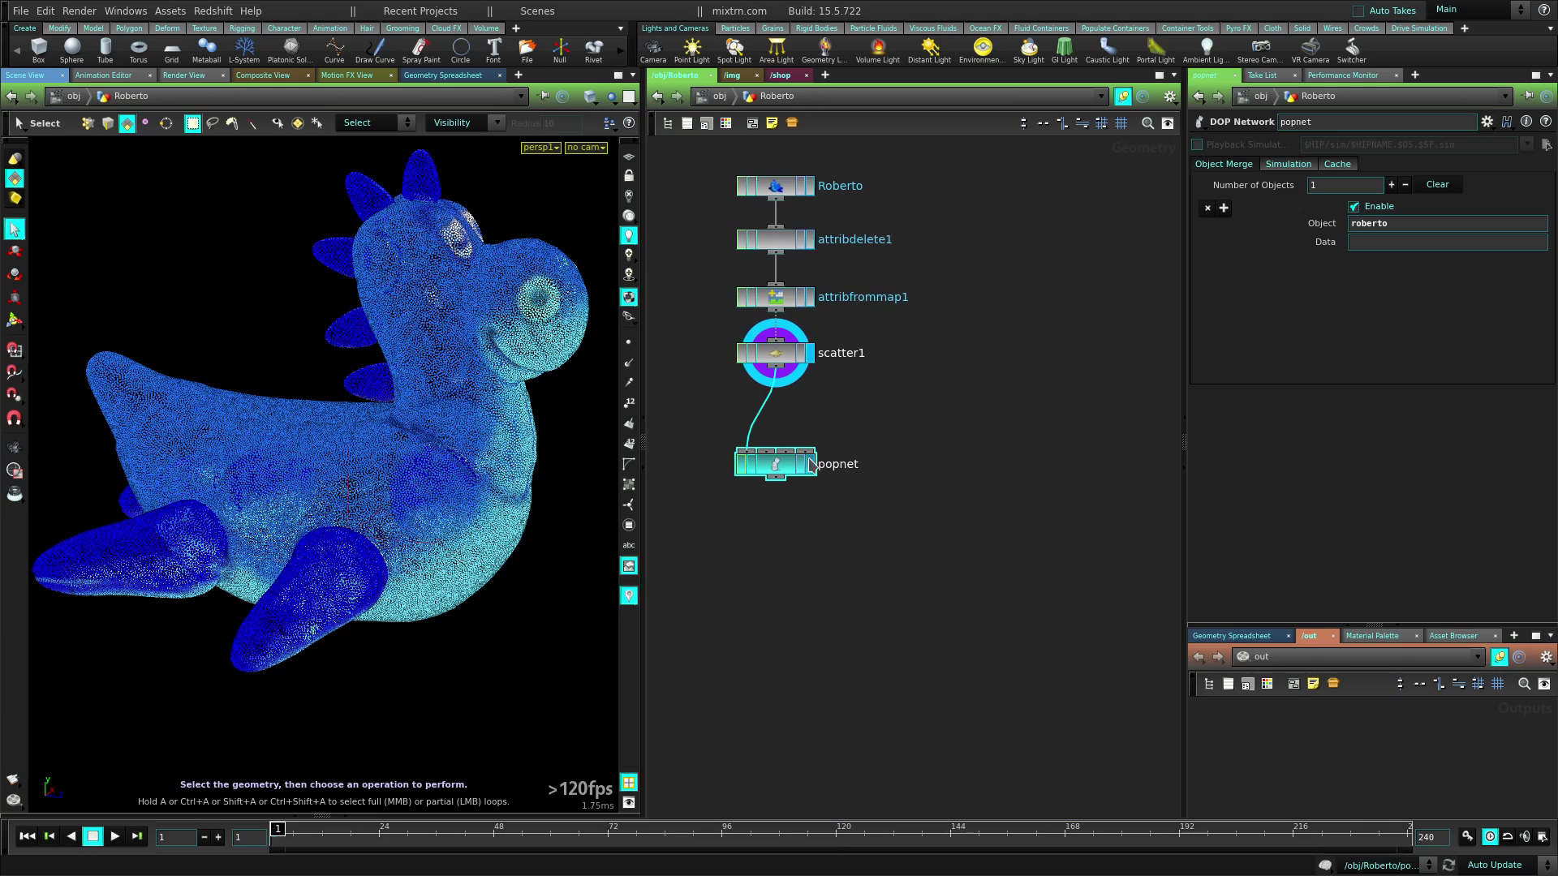
pyautogui.moveTo(801, 481); pyautogui.dragTo(799, 442)
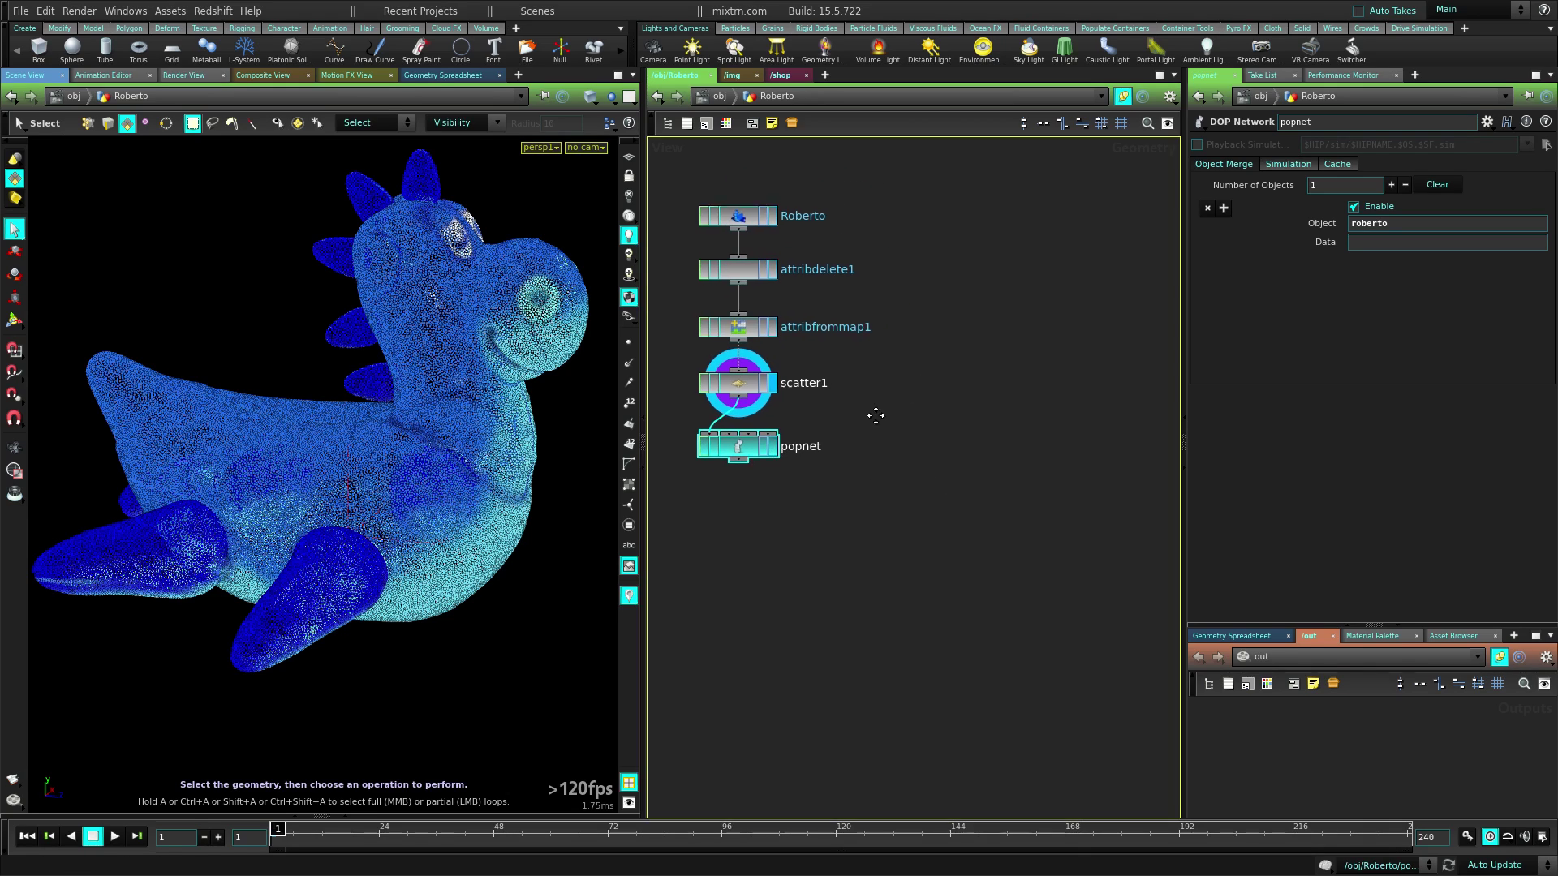
# Add a second POP Network beside popnet, feed it from scatter1's output and make it the displayed node
pyautogui.press('Tab')
pyautogui.write('pop')
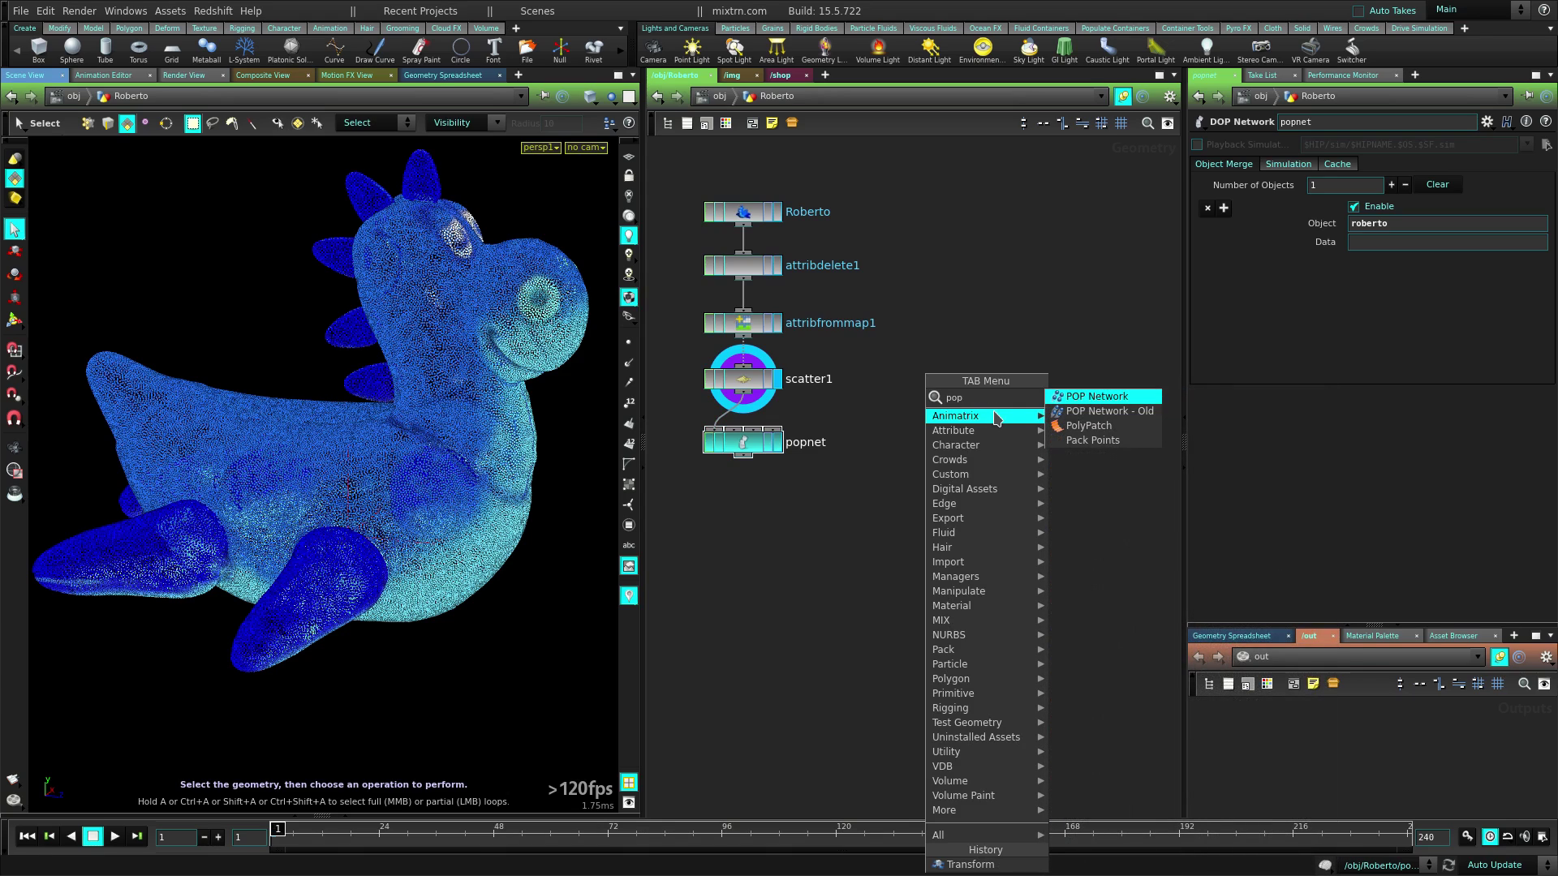
pyautogui.click(1099, 399)
pyautogui.click(990, 459)
pyautogui.moveTo(743, 393); pyautogui.dragTo(990, 462)
pyautogui.click(1024, 460)
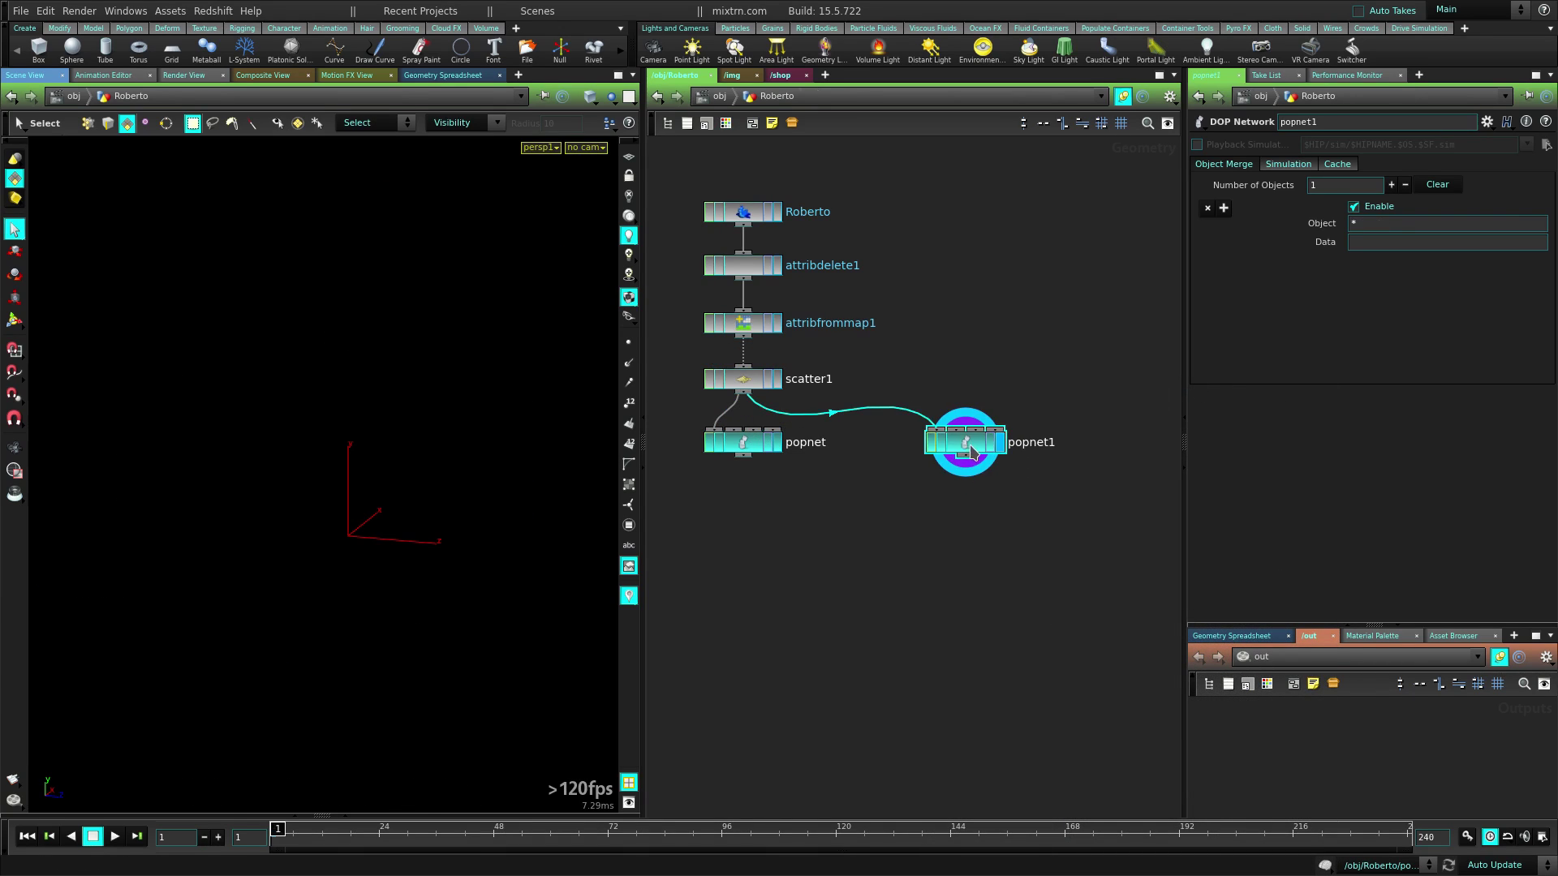
# Inside the new POP network, set the source_first_input node's emission type to All Points
pyautogui.doubleClick(992, 459)
pyautogui.moveTo(432, 532)
pyautogui.mouseDown()
pyautogui.moveTo(292, 525)
pyautogui.moveTo(449, 511)
pyautogui.mouseUp()
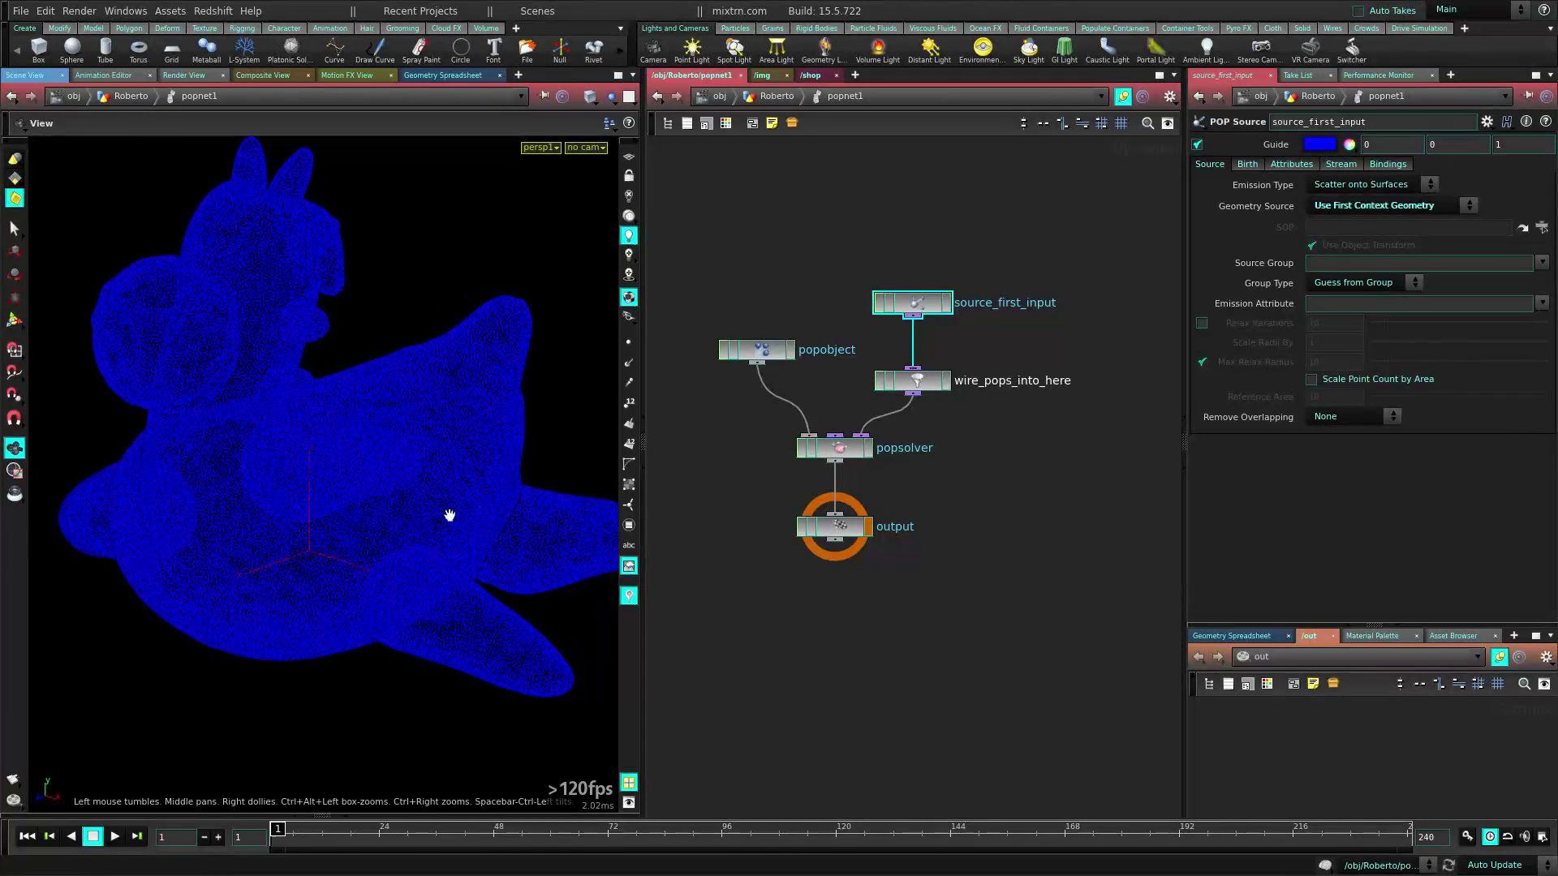
pyautogui.click(1372, 187)
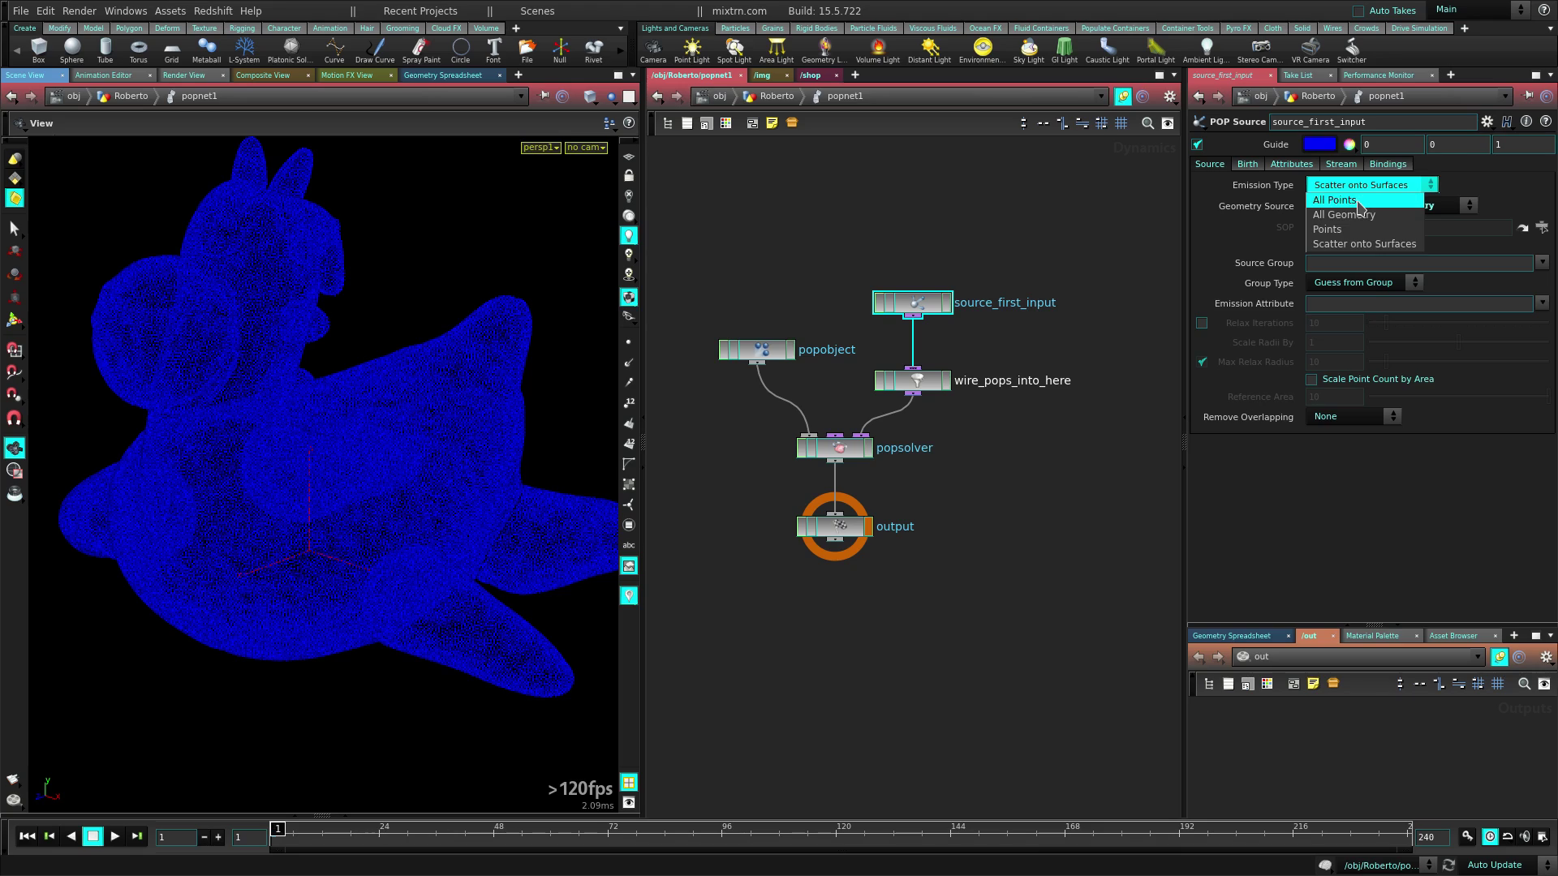
pyautogui.click(1360, 196)
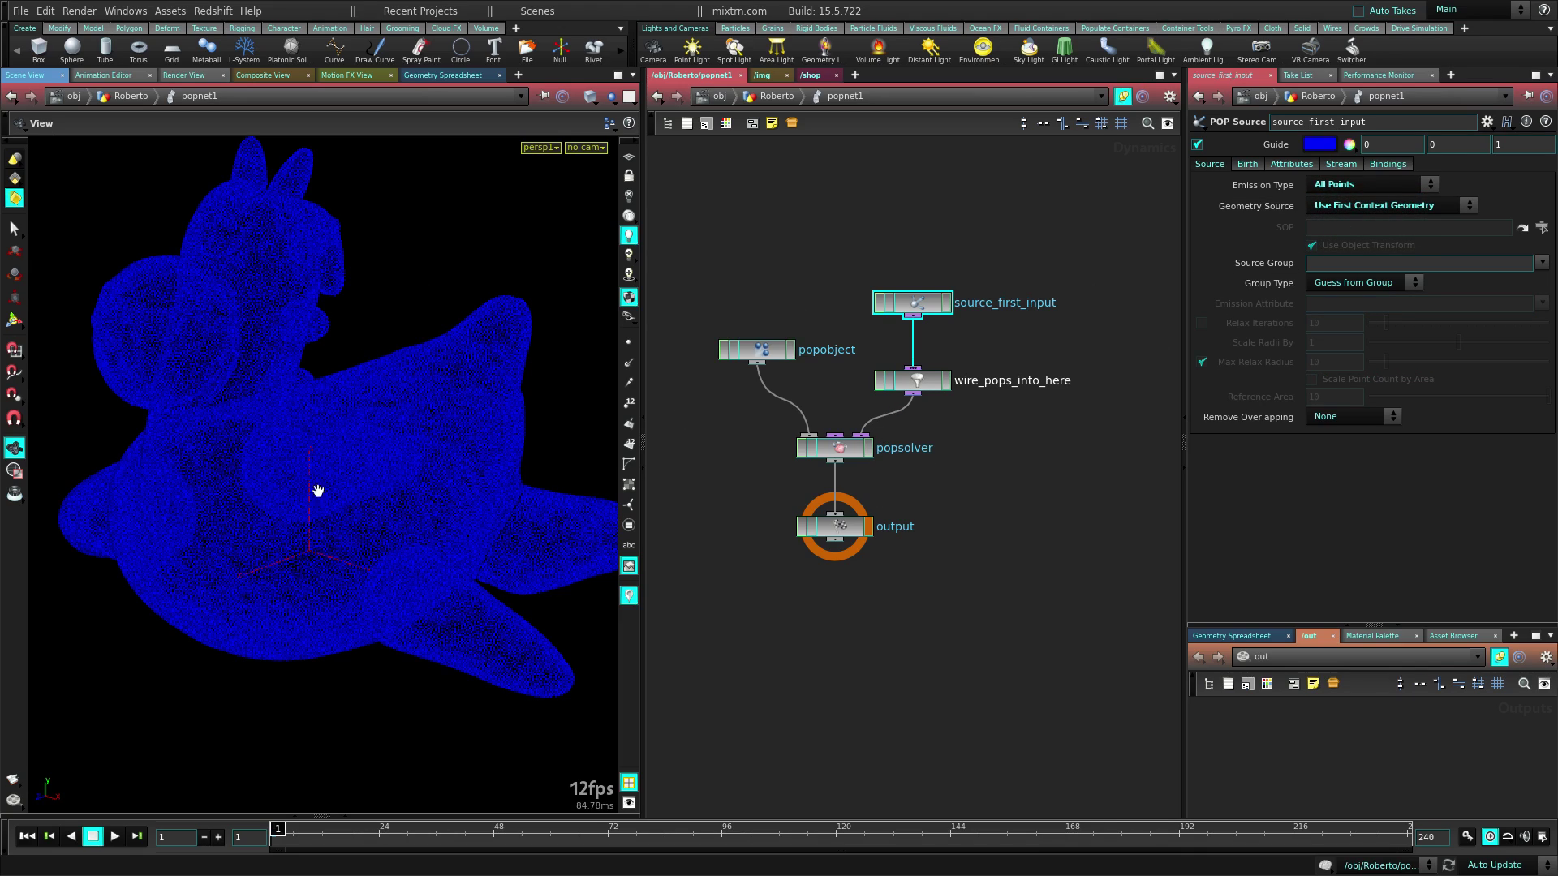
# Run the simulation briefly and compare the POP source's point count at the stopped frame and at frame 1
pyautogui.click(113, 836)
pyautogui.click(93, 839)
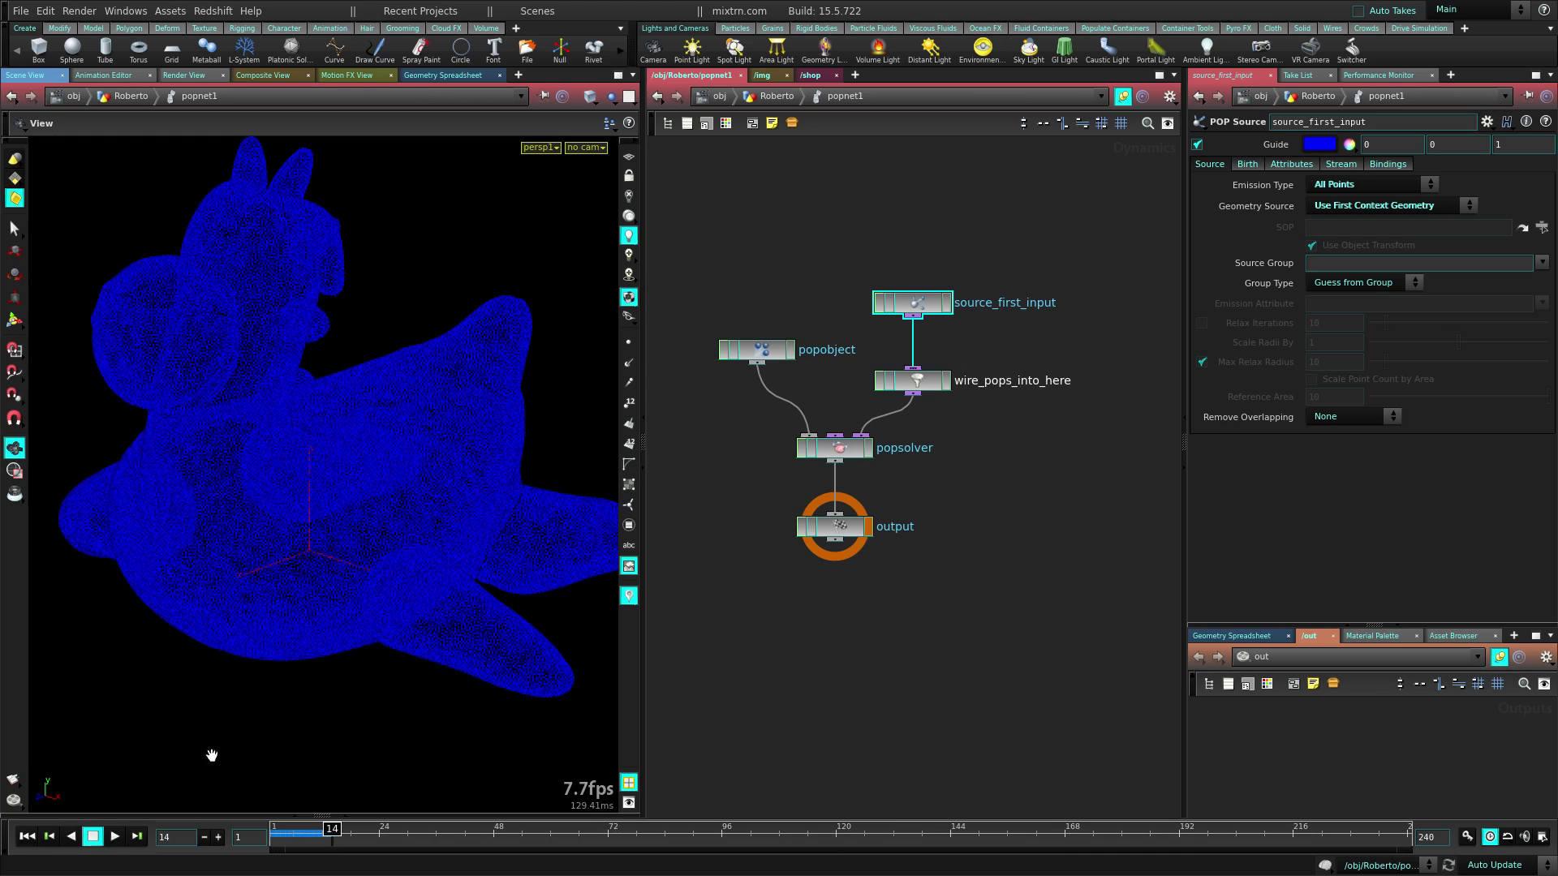
pyautogui.moveTo(924, 311); pyautogui.dragTo(1041, 401, button='middle')
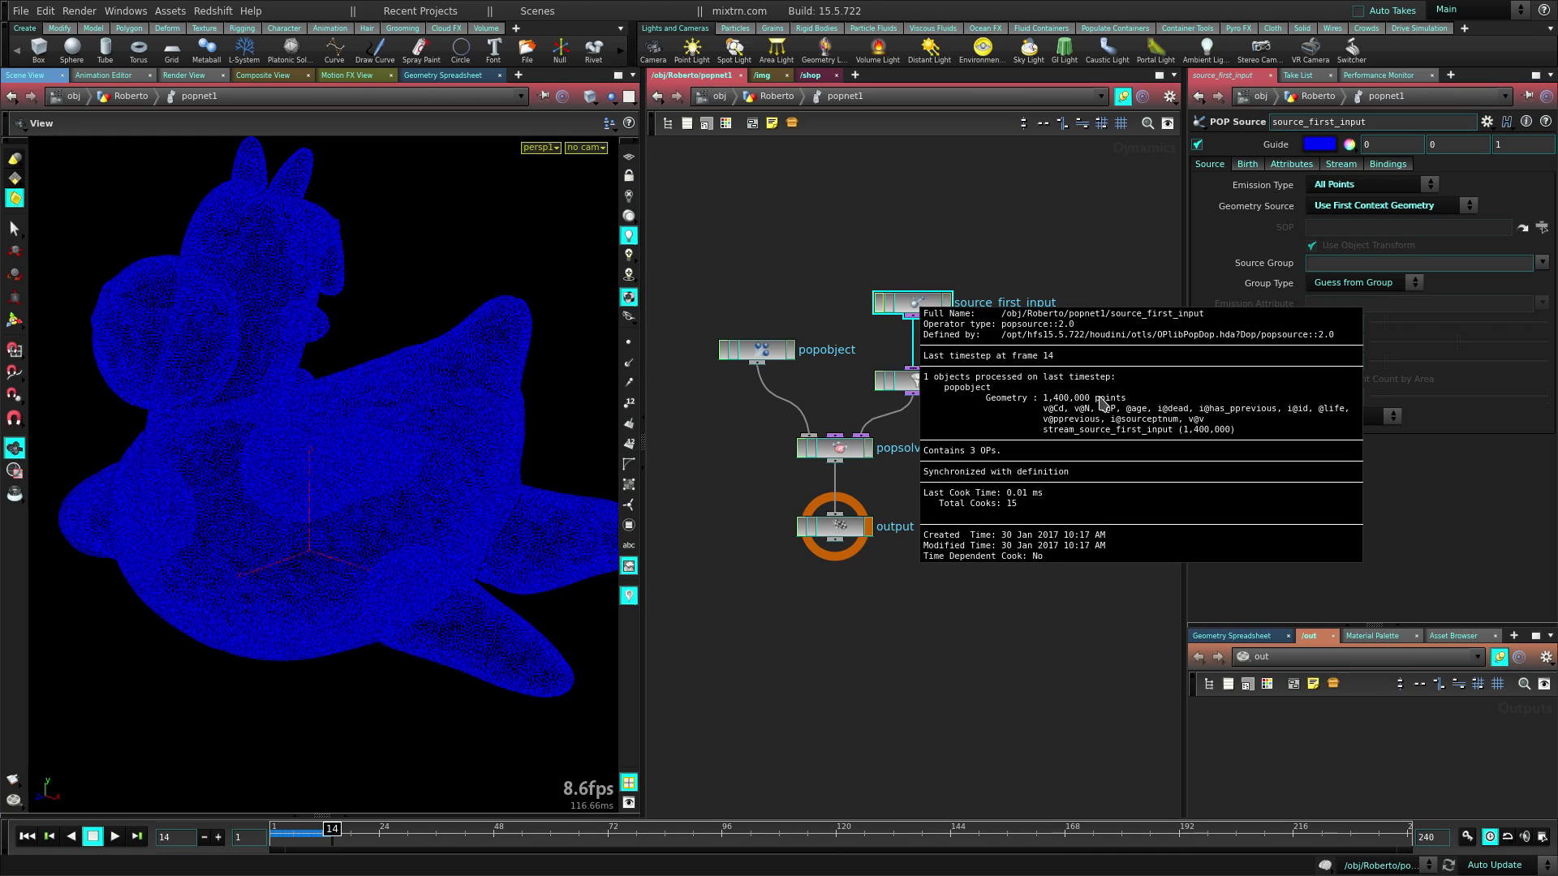
pyautogui.moveTo(1092, 409); pyautogui.dragTo(1055, 412, button='middle')
pyautogui.click(27, 836)
pyautogui.moveTo(919, 308); pyautogui.dragTo(1012, 403, button='middle')
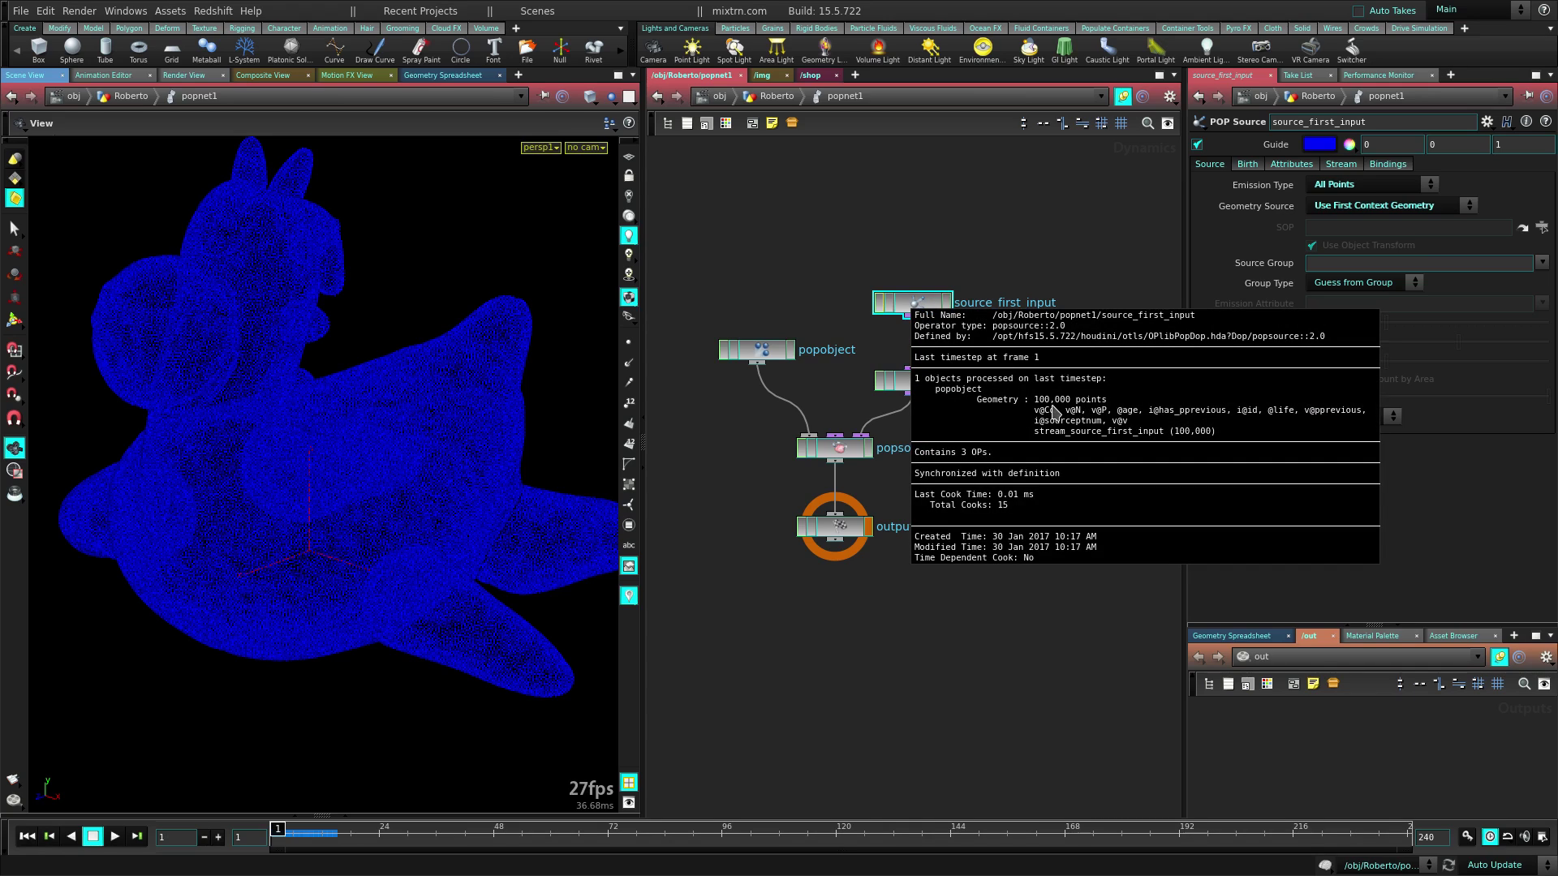
pyautogui.moveTo(1038, 404); pyautogui.dragTo(1009, 459, button='middle')
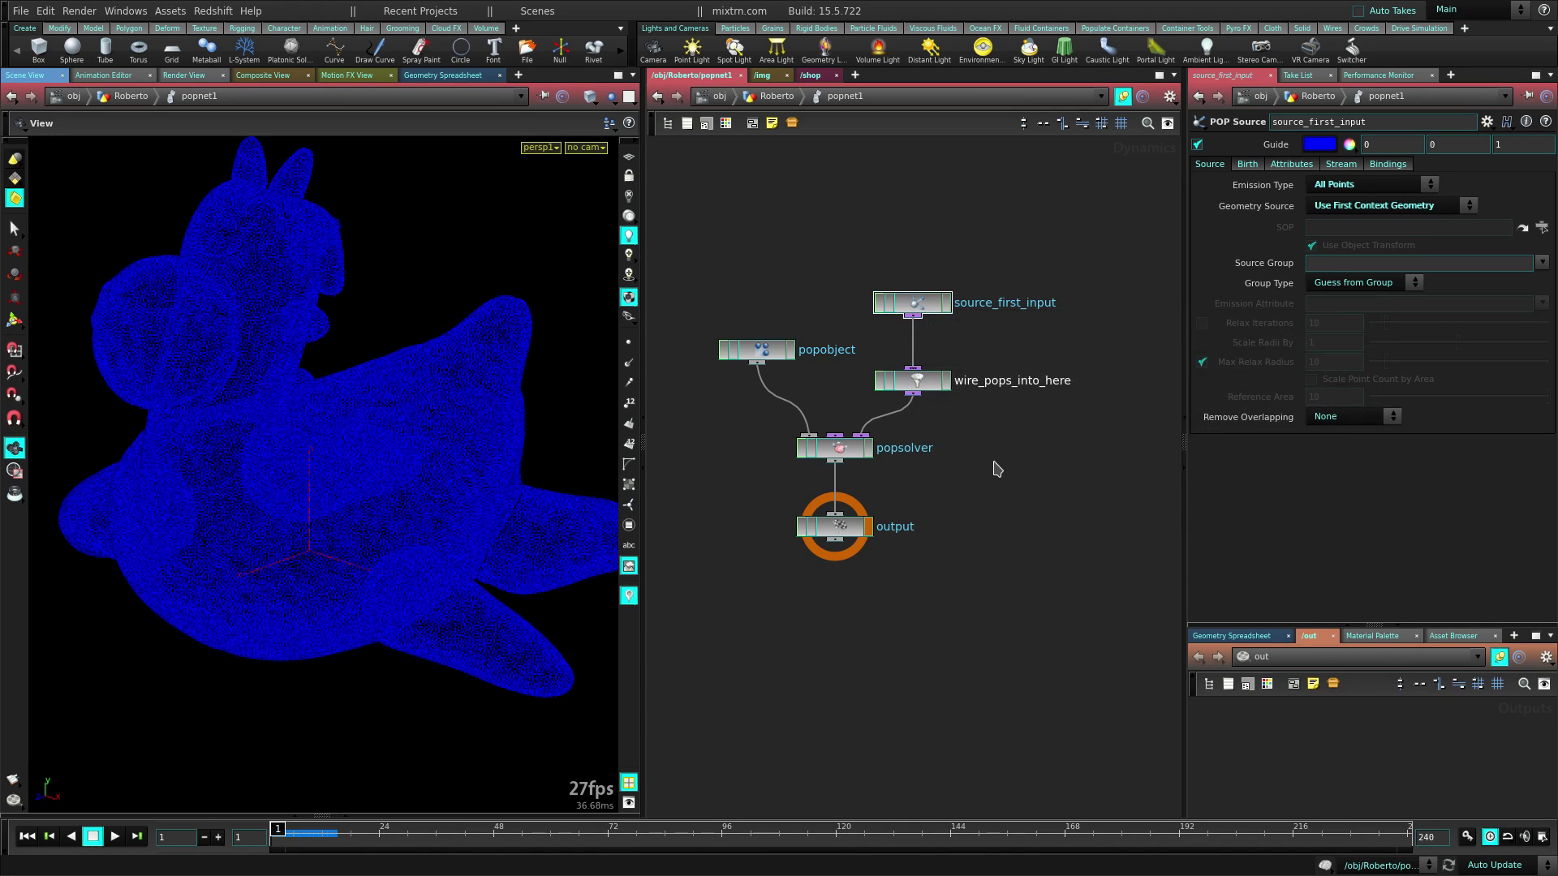
# Lower the forced total point count on Roberto's scatter1 node and reopen the new POP network
pyautogui.press('u')
pyautogui.click(743, 380)
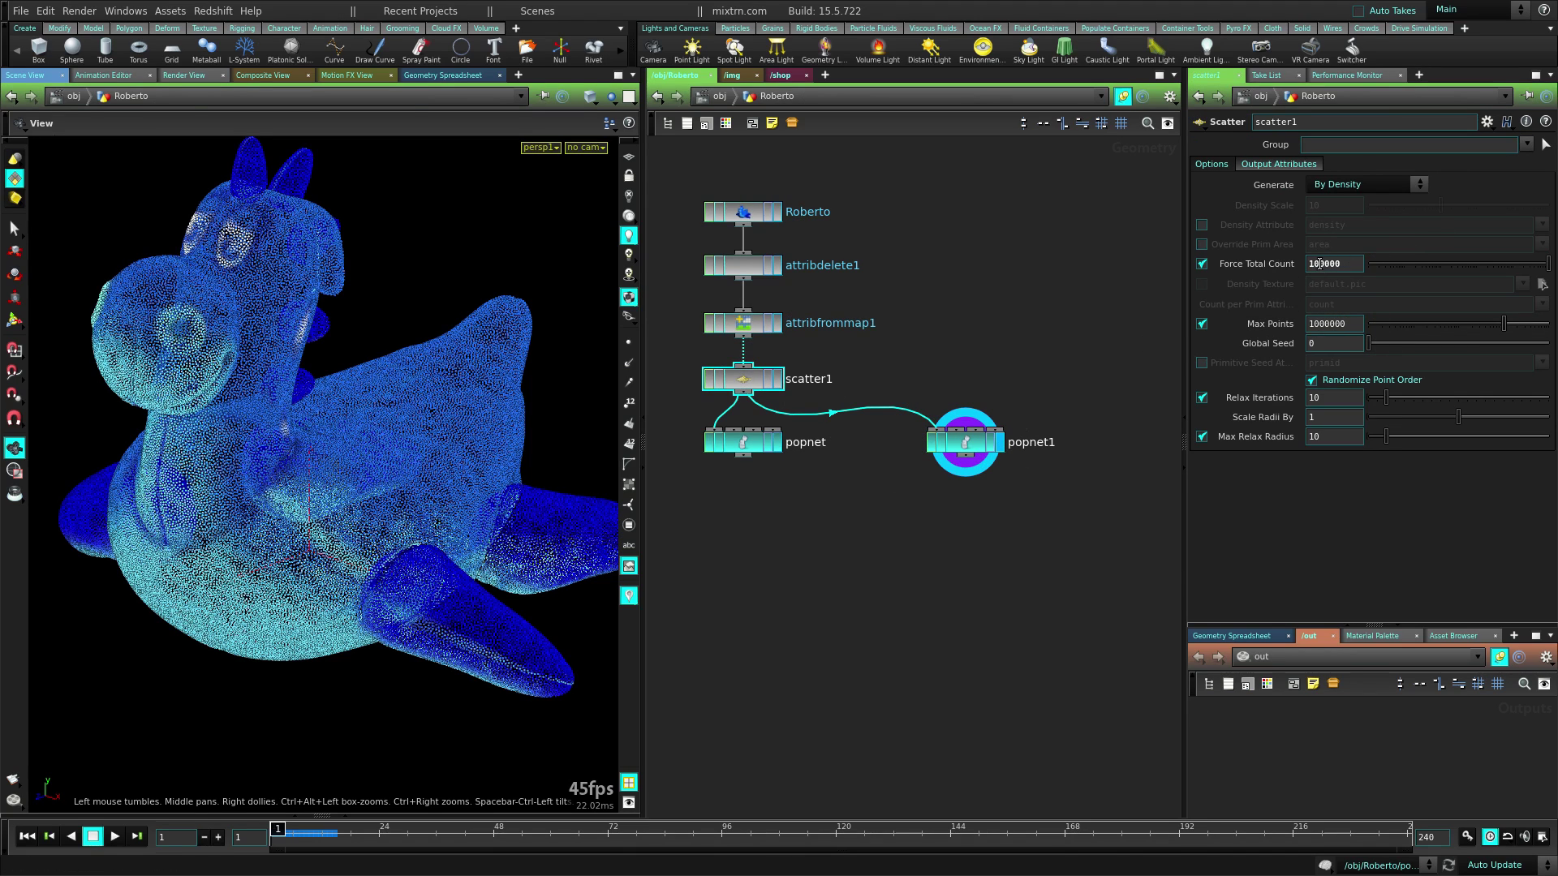
pyautogui.moveTo(1320, 264); pyautogui.dragTo(1266, 268)
pyautogui.click(969, 454)
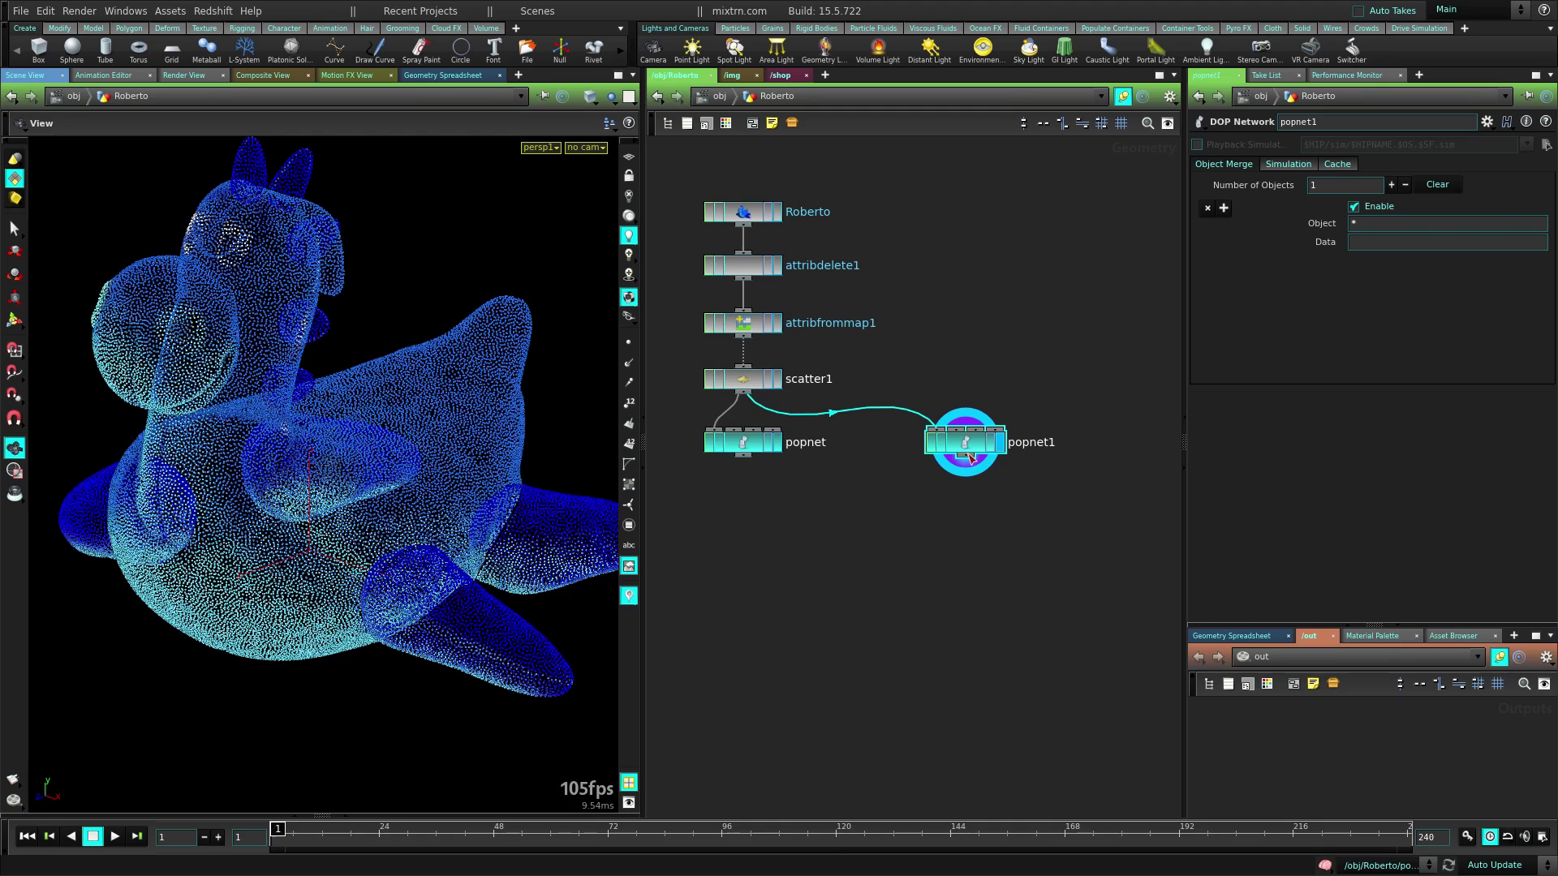
pyautogui.doubleClick(972, 457)
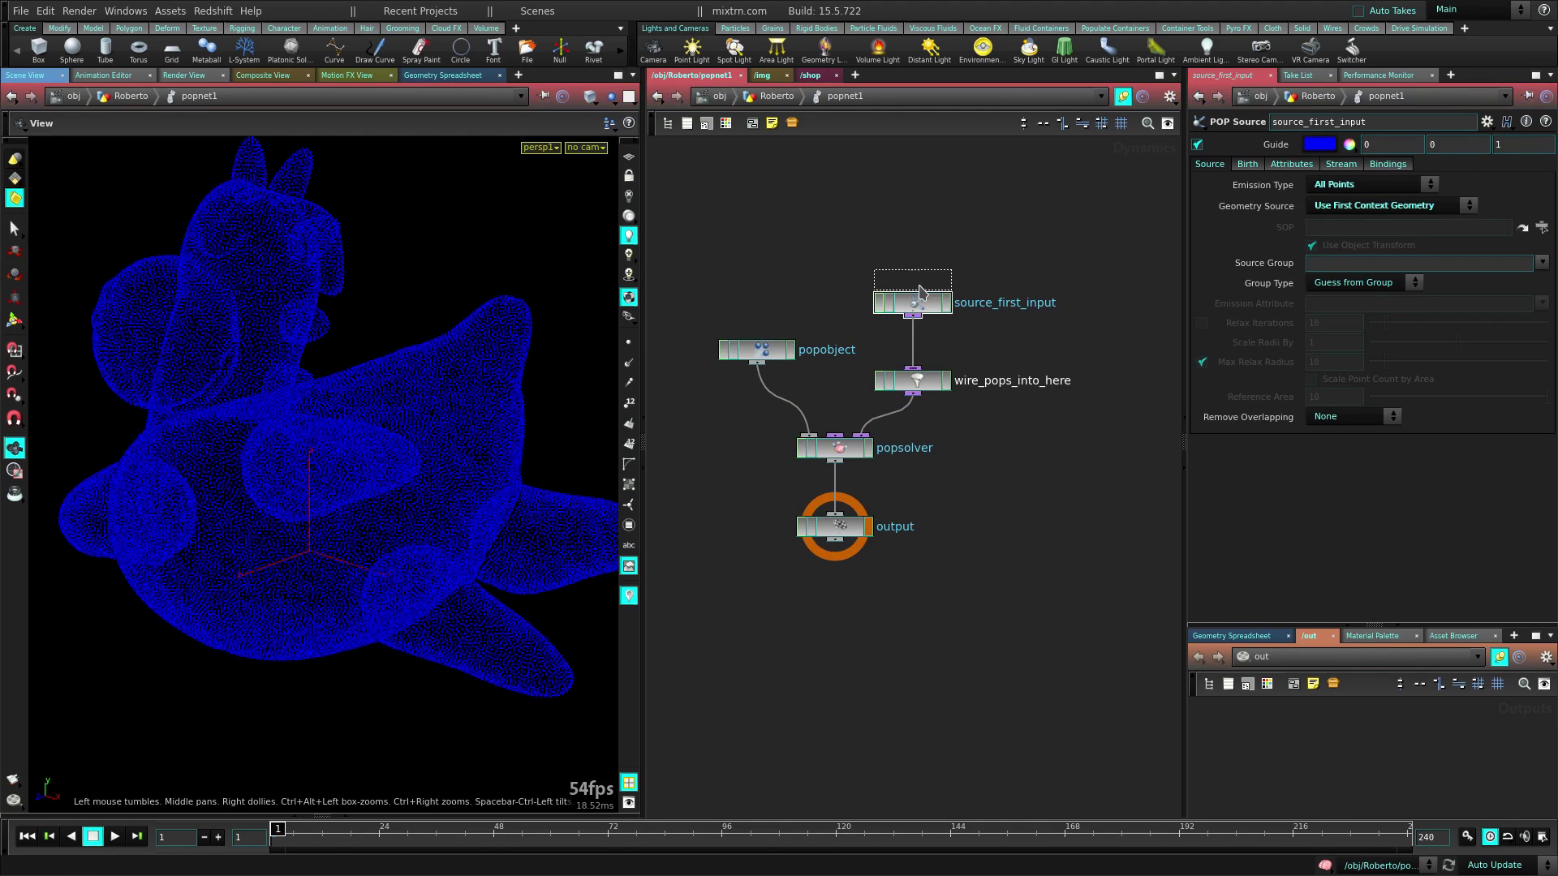
# Set the source_first_input node's impulse activation to the expression $FF < 2, after moving the node higher above wire_pops_into_here
pyautogui.moveTo(921, 292); pyautogui.dragTo(921, 291)
pyautogui.moveTo(909, 282); pyautogui.dragTo(1000, 470, button='middle')
pyautogui.moveTo(1068, 378); pyautogui.dragTo(1039, 341, button='middle')
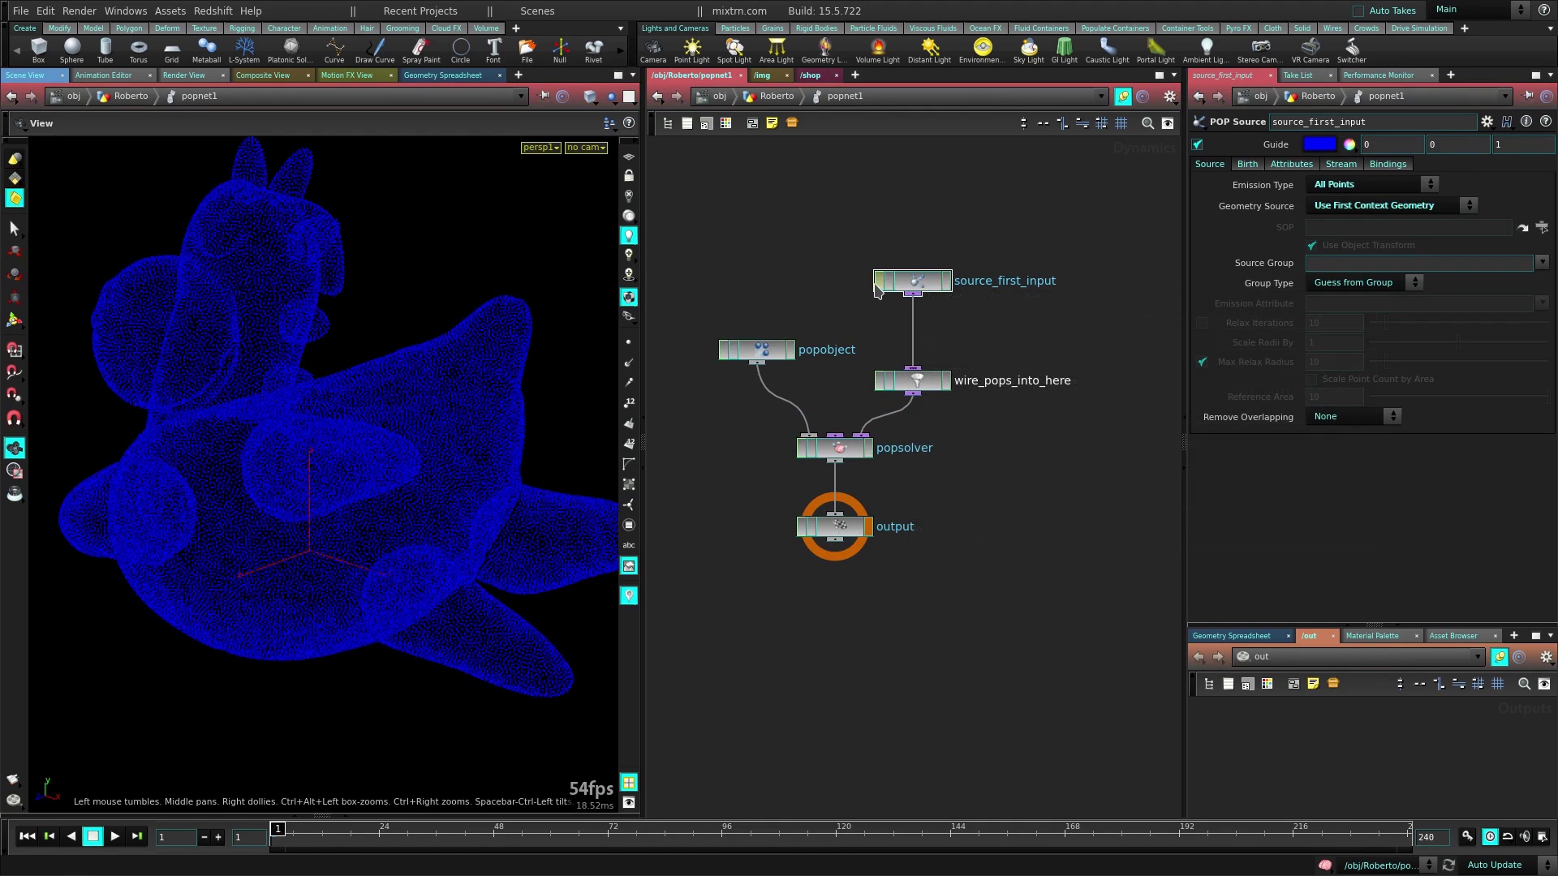
pyautogui.moveTo(917, 277); pyautogui.dragTo(924, 254)
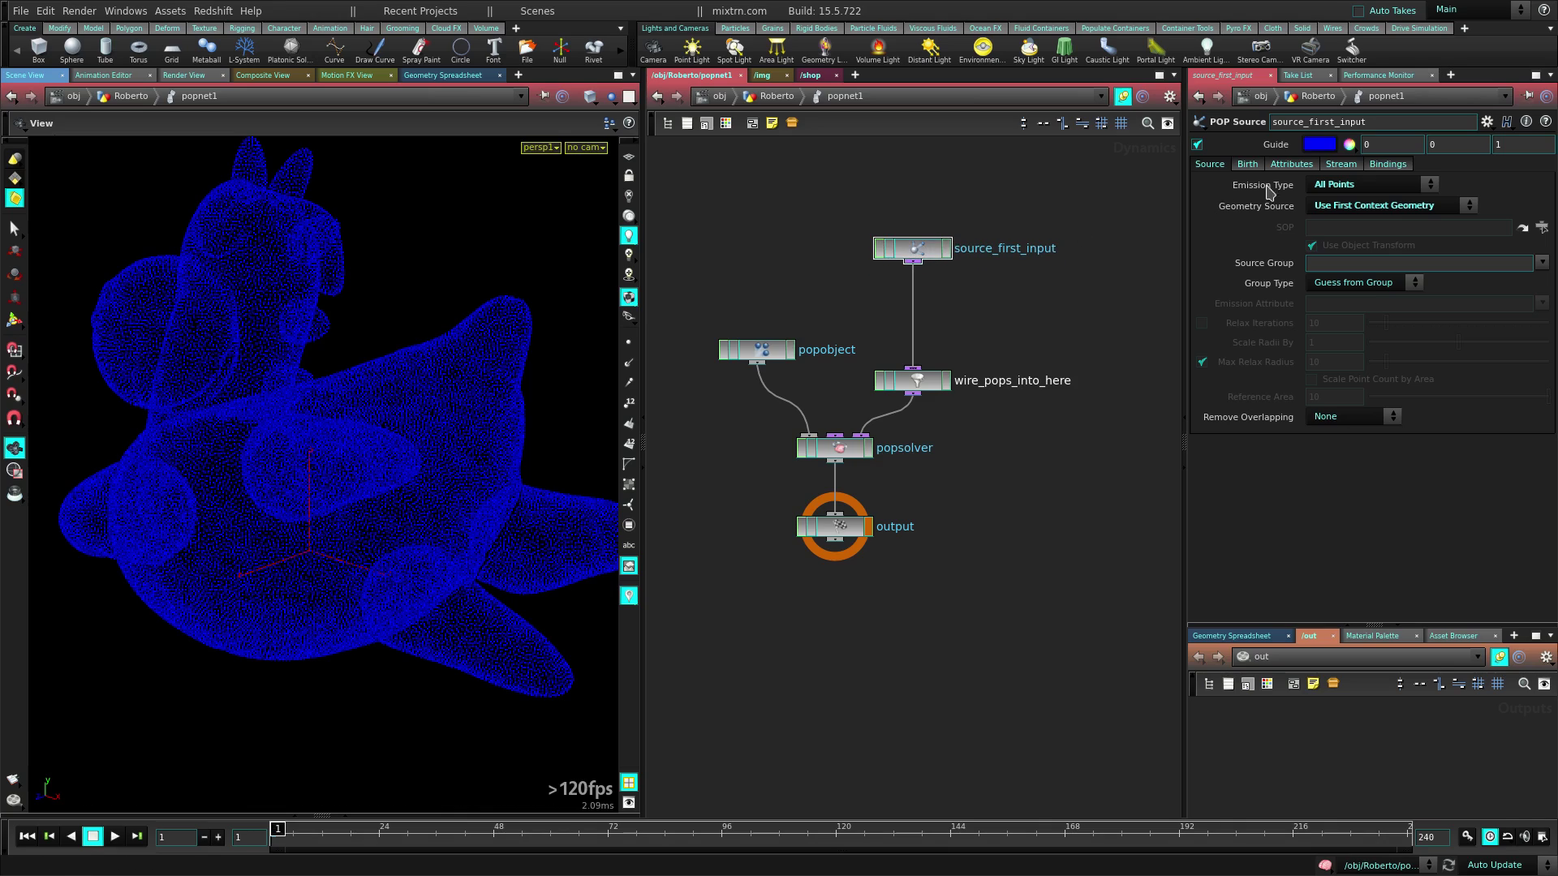
pyautogui.click(1247, 166)
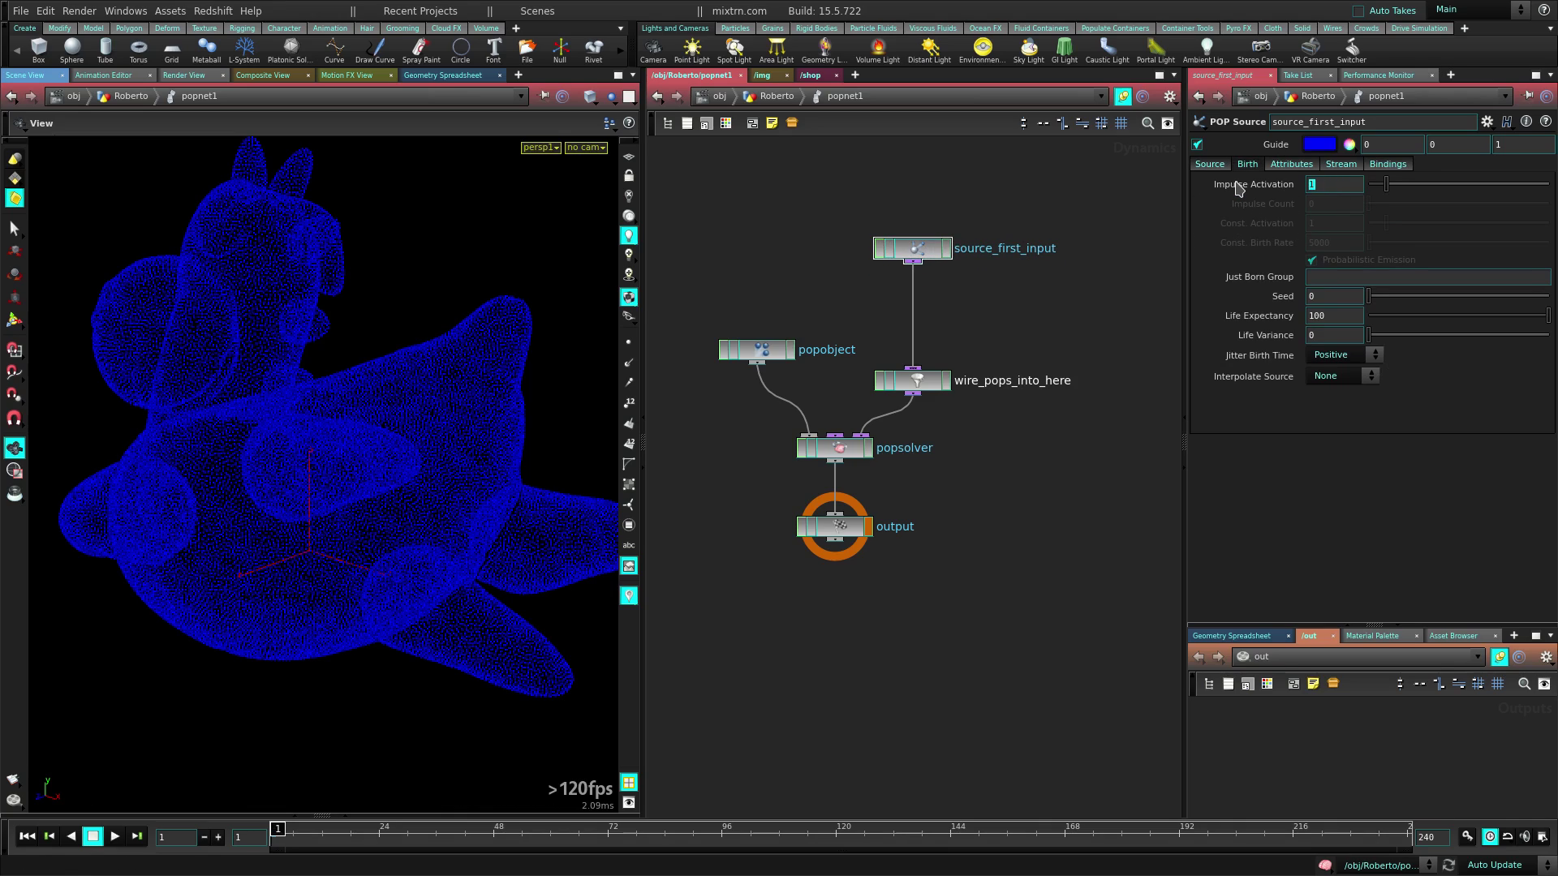
pyautogui.press('BackSpace')
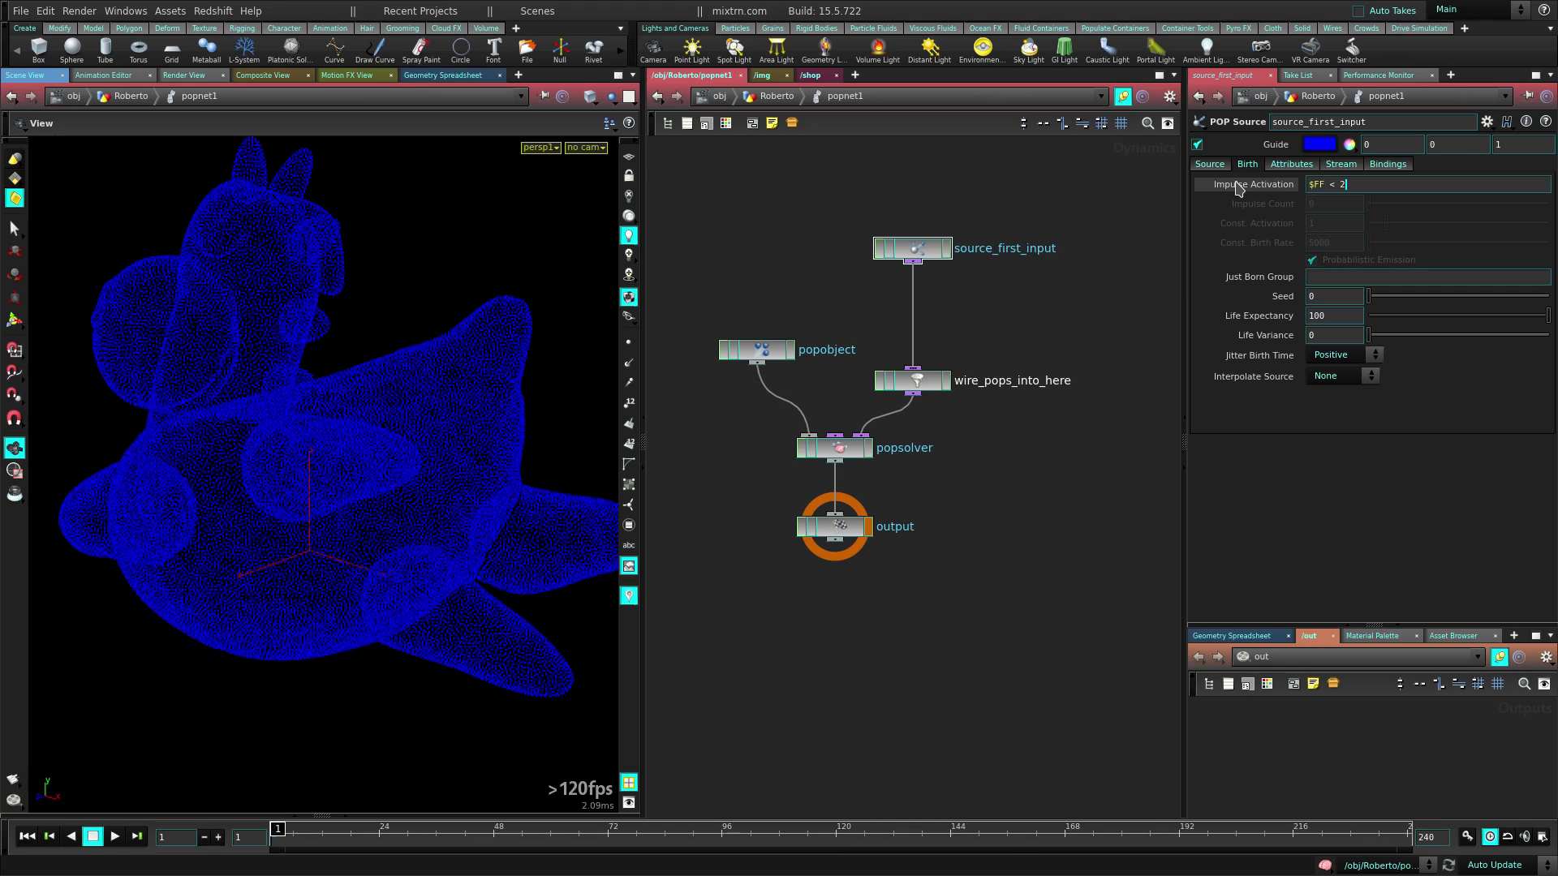
pyautogui.press('Return')
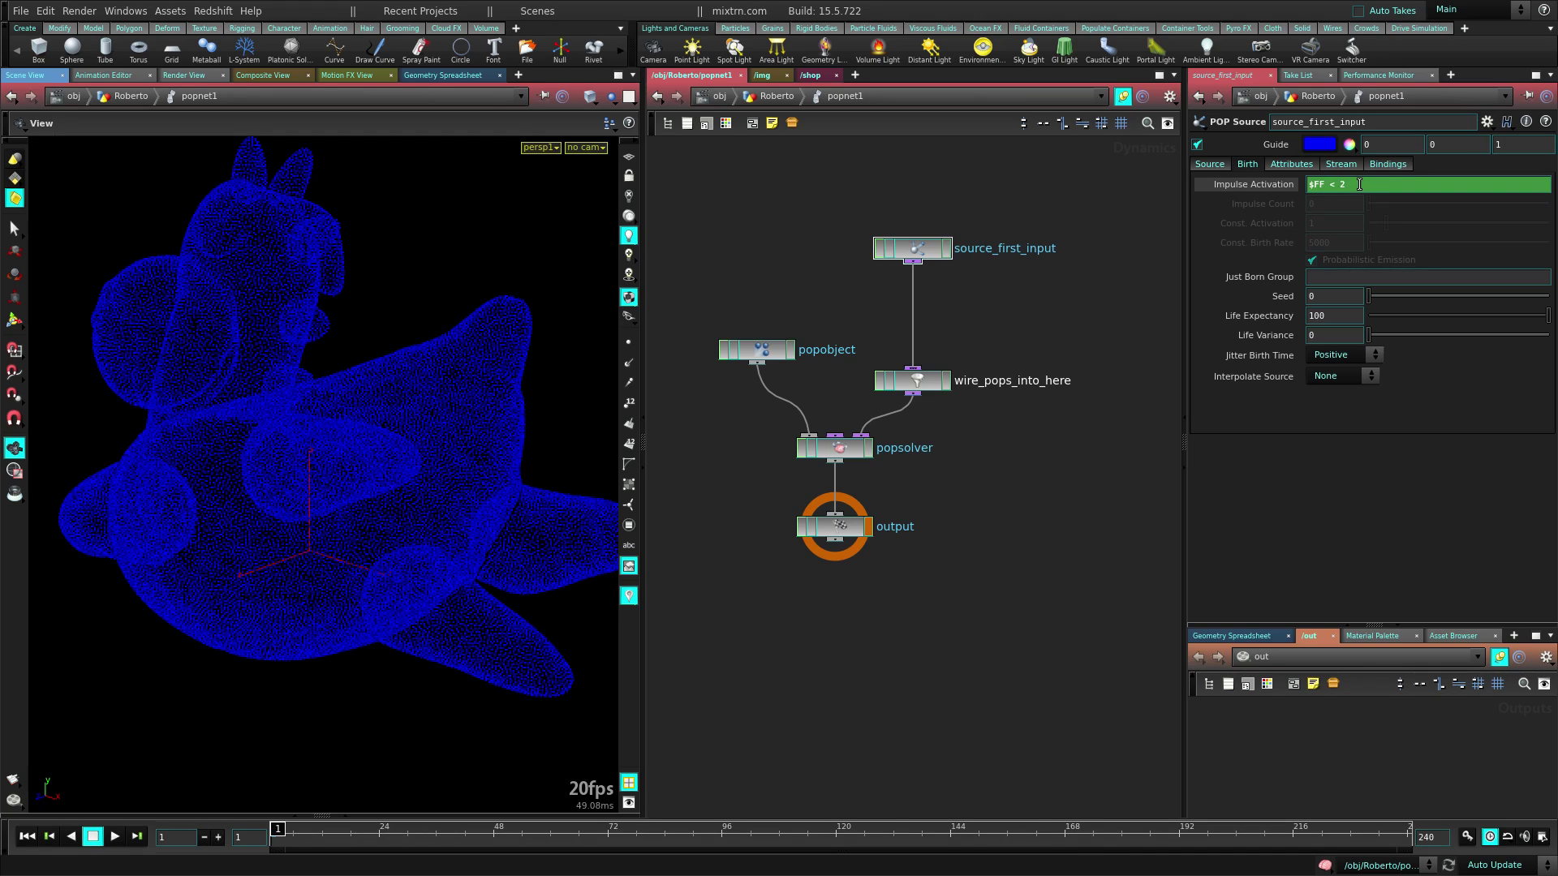
# Check the source's point count at frame 1 and after a brief playback, and compare the evaluated impulse activation back at frame 2
pyautogui.middleClick(915, 254)
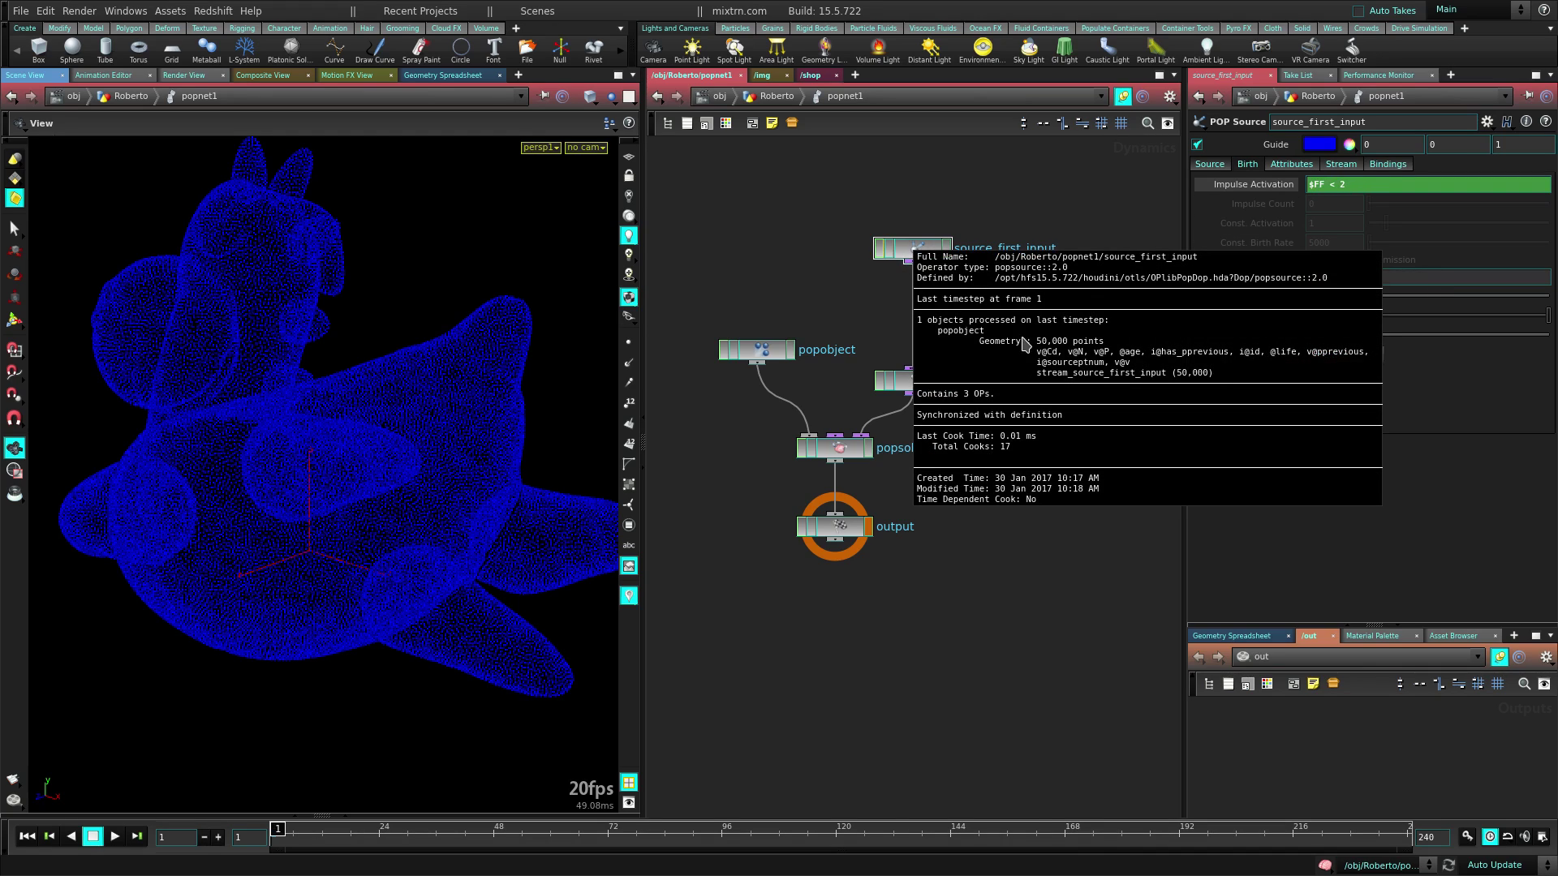
pyautogui.click(115, 836)
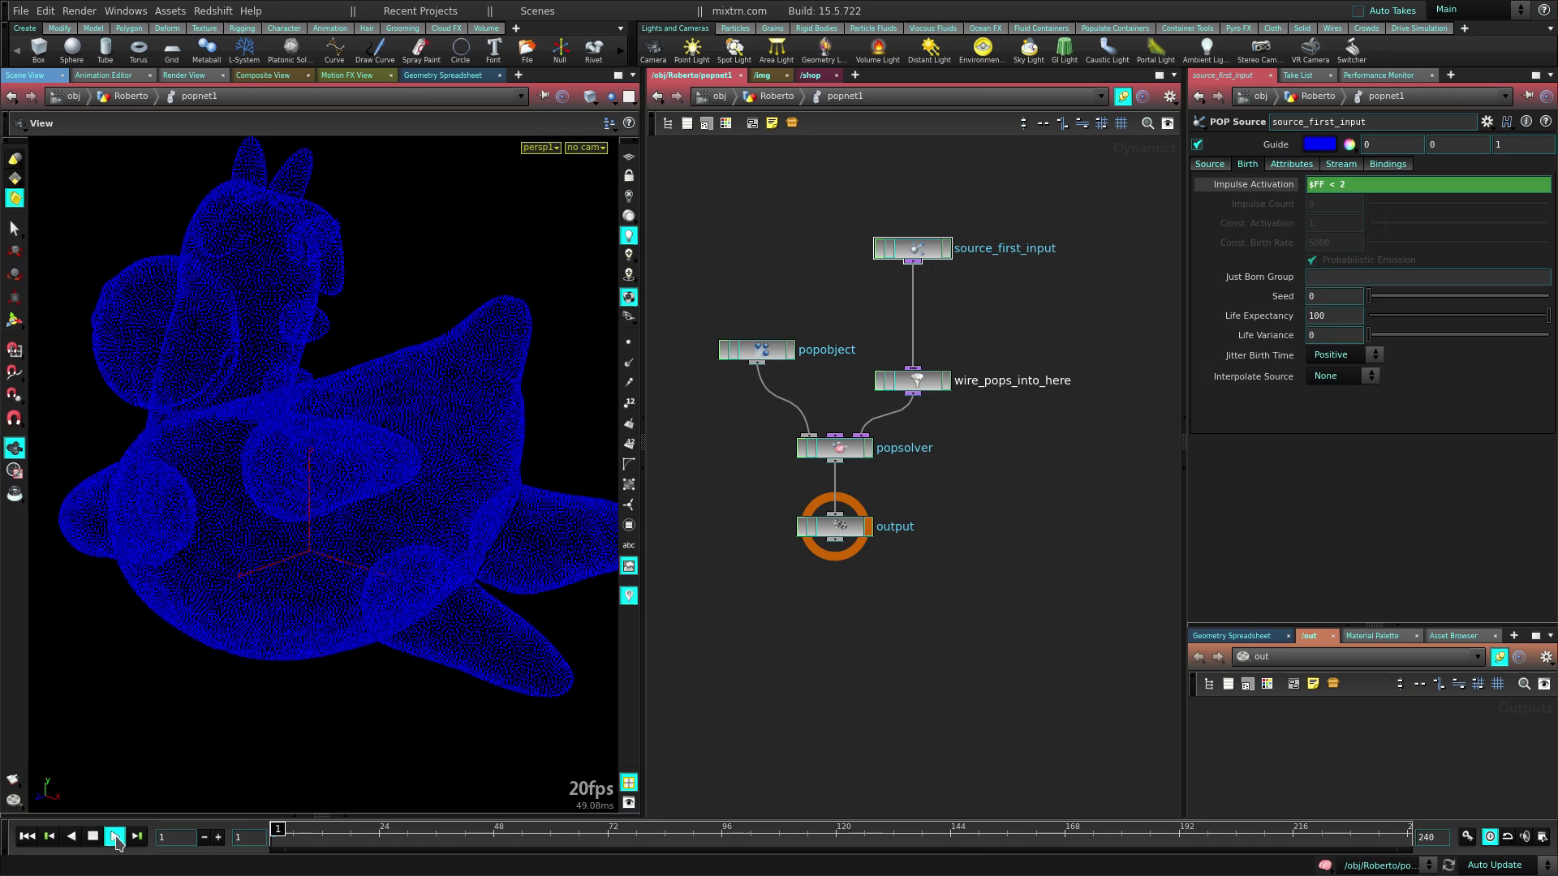
pyautogui.click(93, 839)
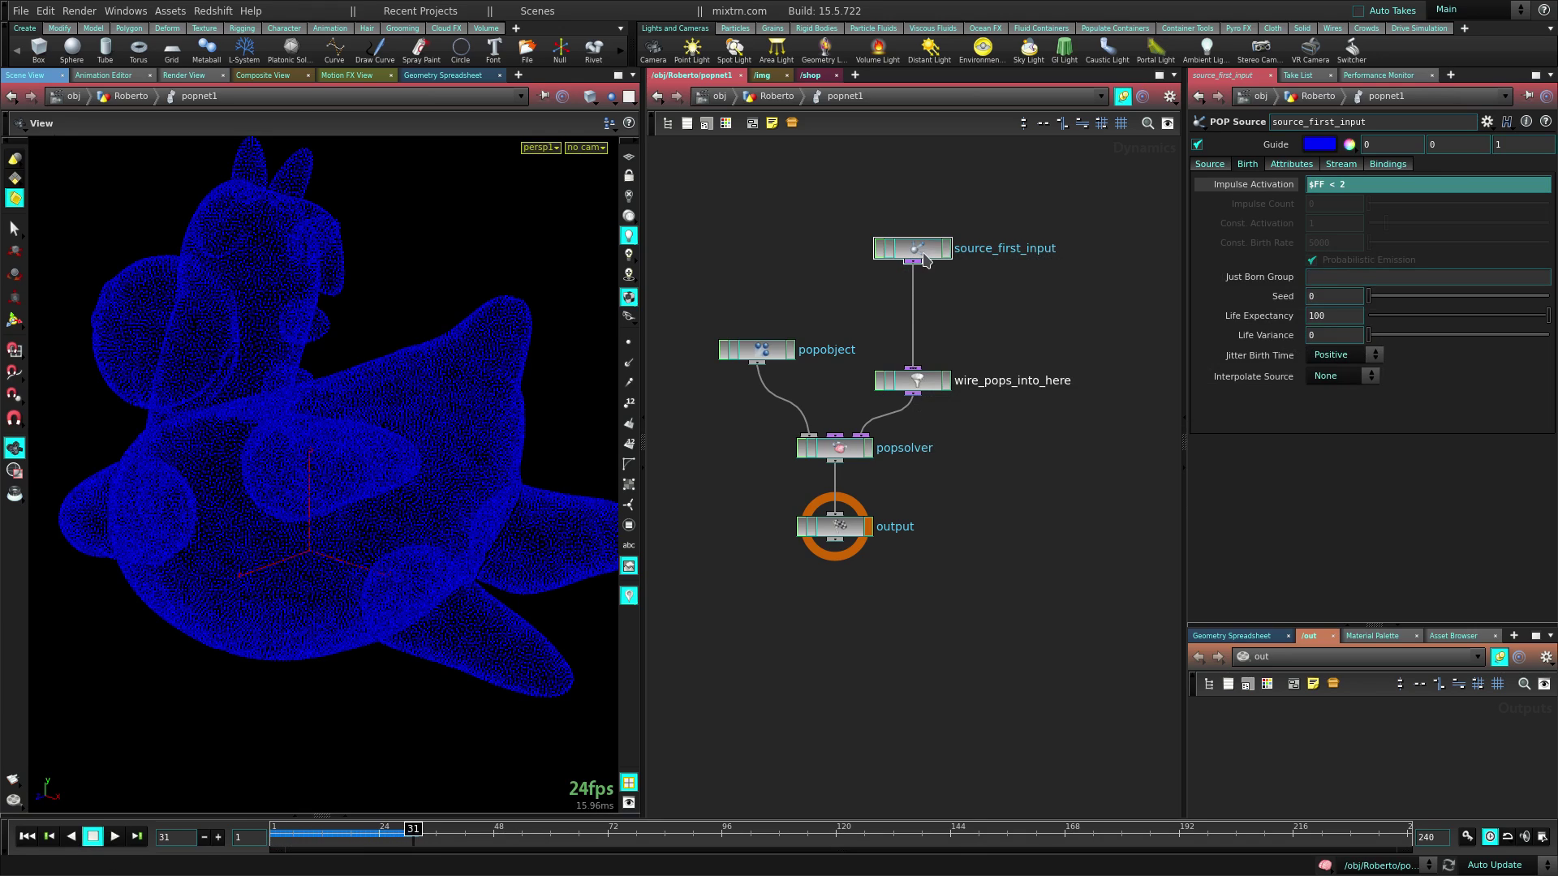
pyautogui.moveTo(925, 258); pyautogui.dragTo(1081, 344, button='middle')
pyautogui.moveTo(902, 253); pyautogui.dragTo(904, 274)
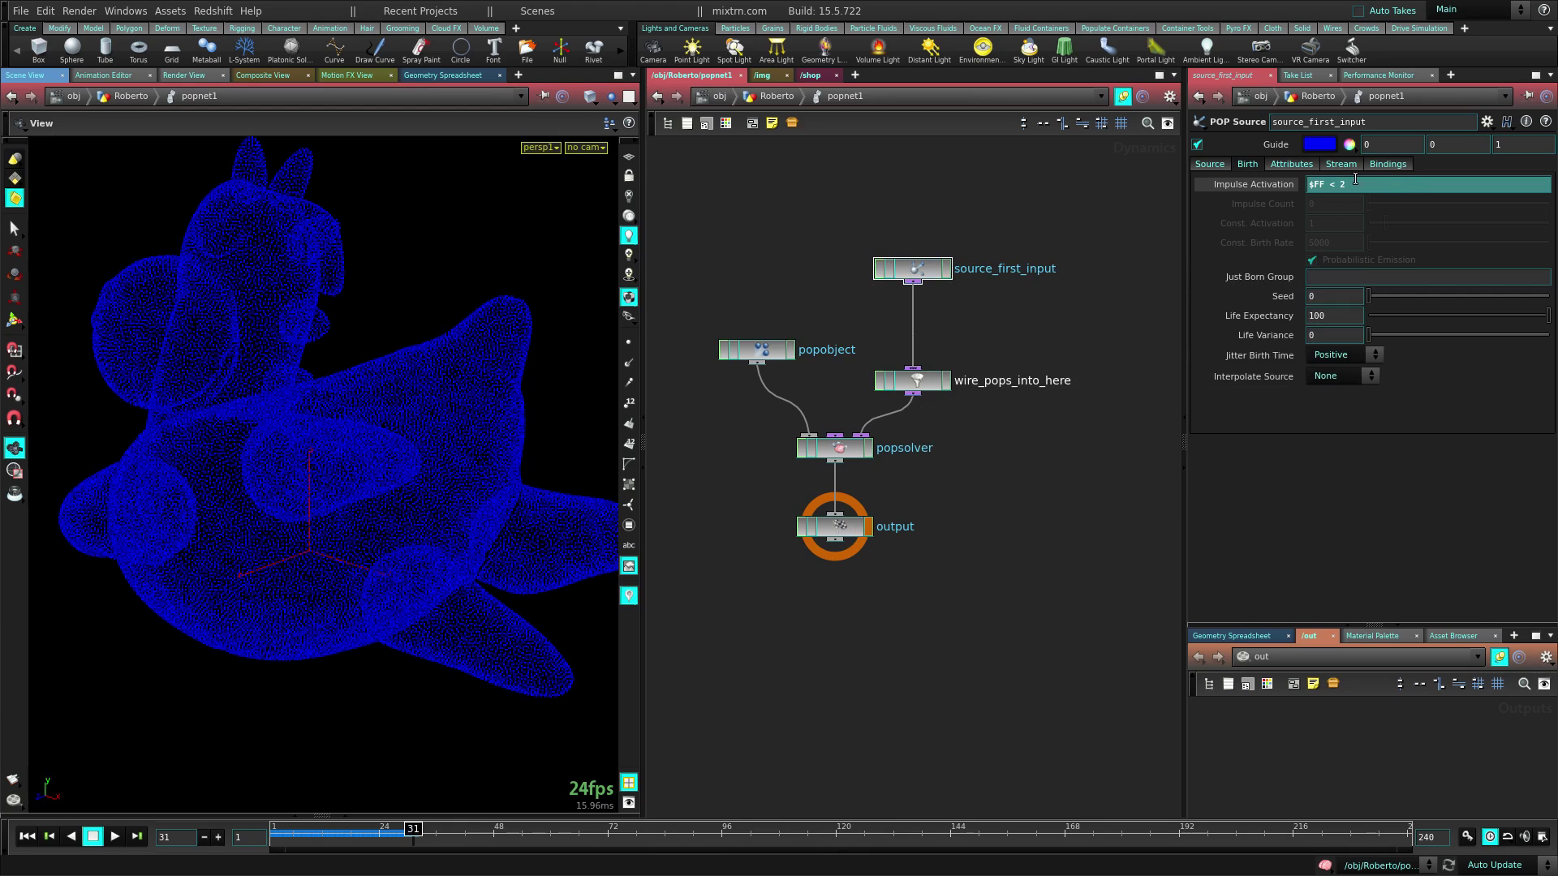
pyautogui.click(1278, 185)
pyautogui.moveTo(318, 834); pyautogui.dragTo(268, 834)
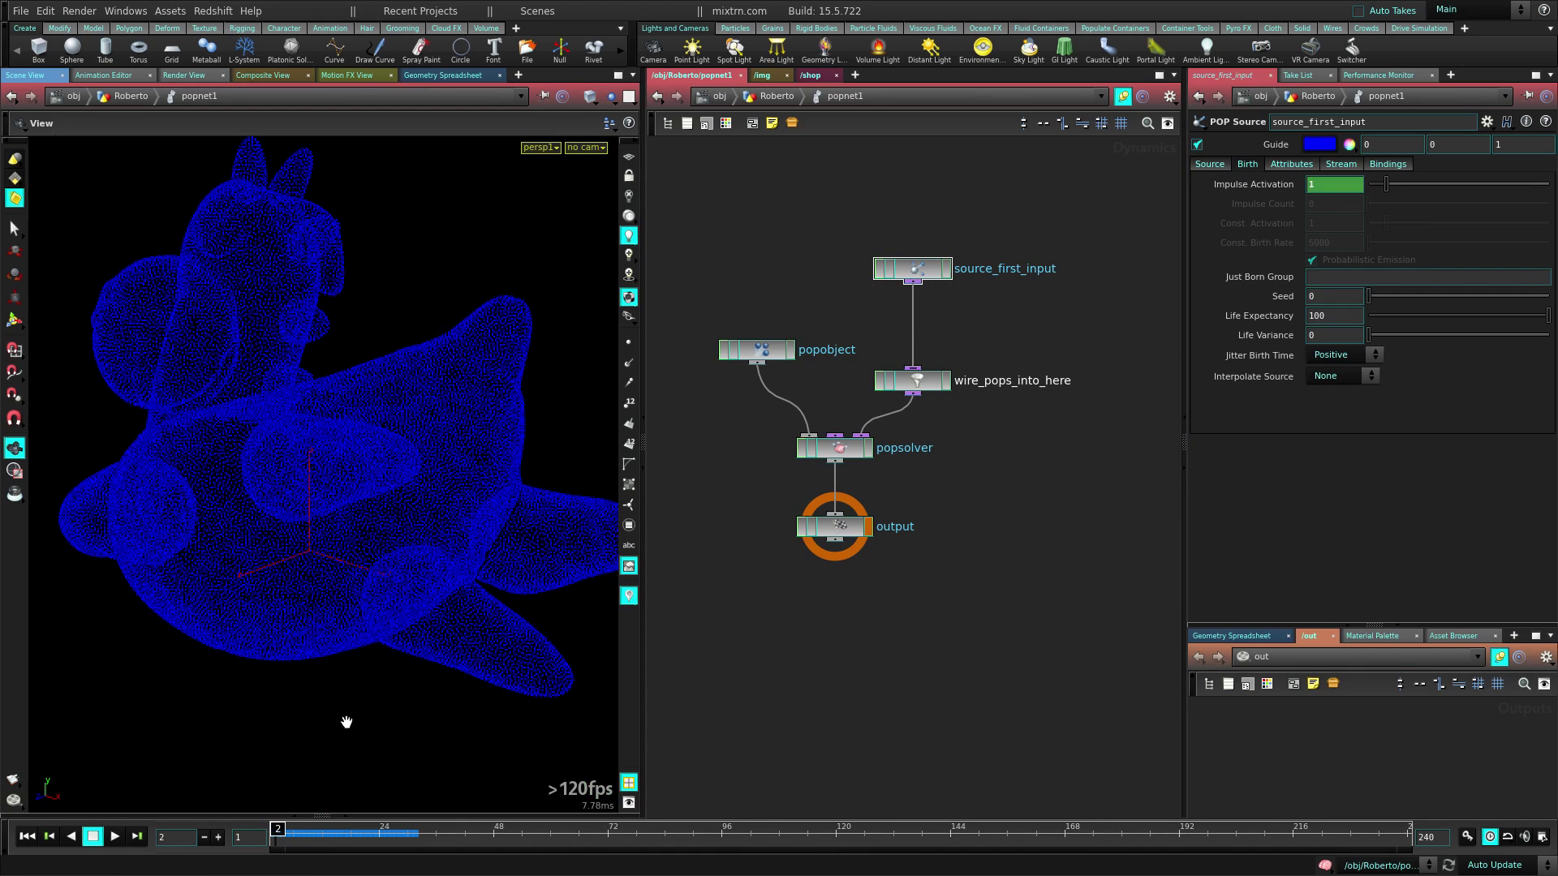
# Insert a POP Curve Force node between source_first_input and wire_pops_into_here, moving the source node up to make room
pyautogui.moveTo(908, 284); pyautogui.dragTo(916, 202)
pyautogui.moveTo(271, 542); pyautogui.dragTo(422, 493, button='right')
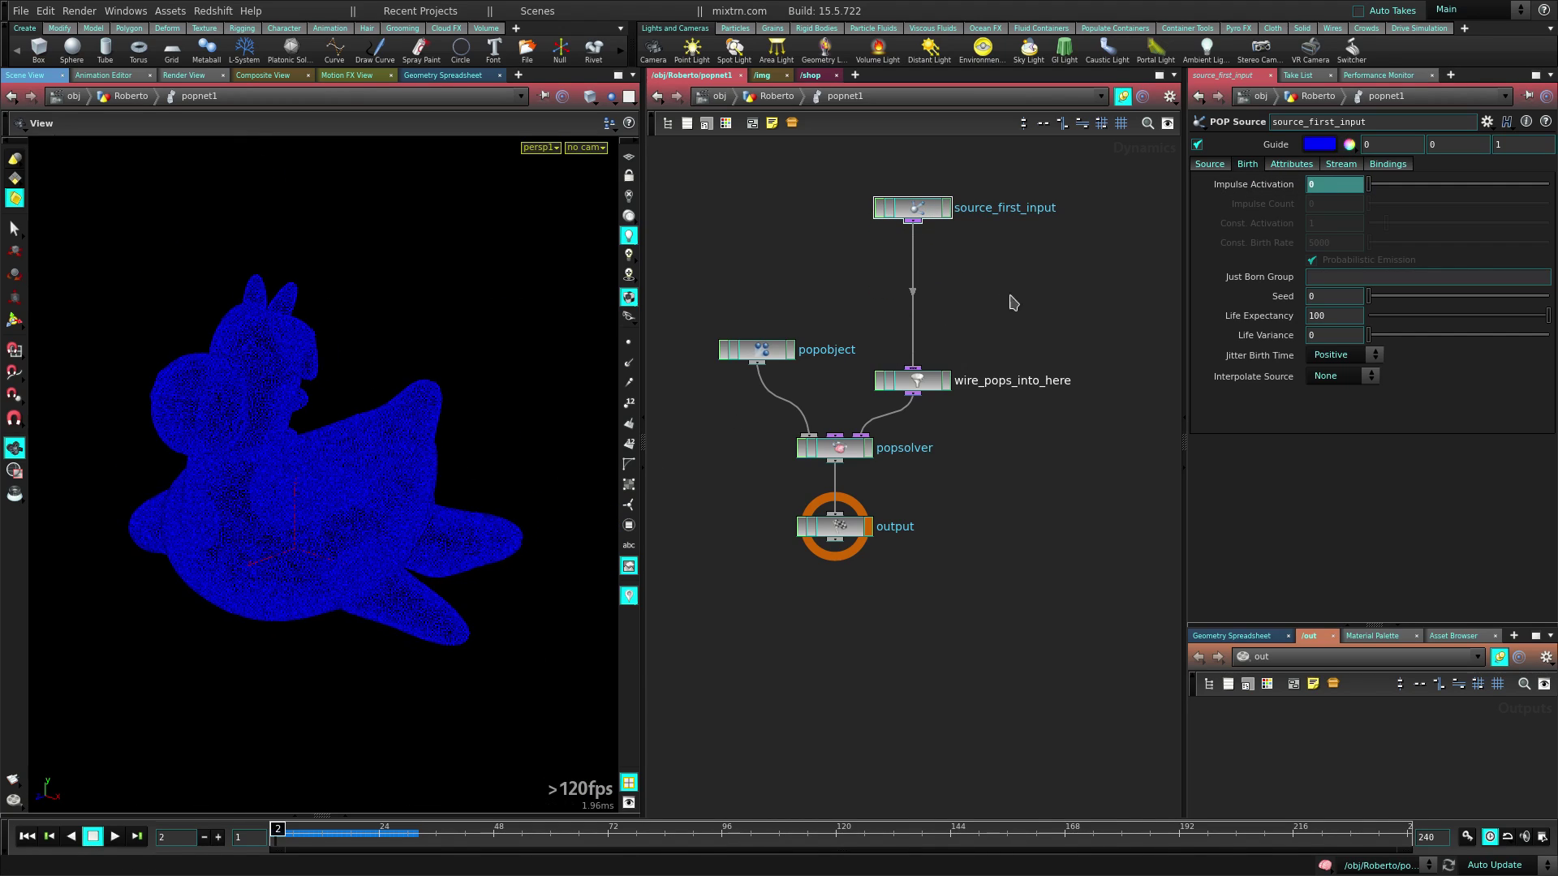
pyautogui.moveTo(919, 212); pyautogui.dragTo(919, 221)
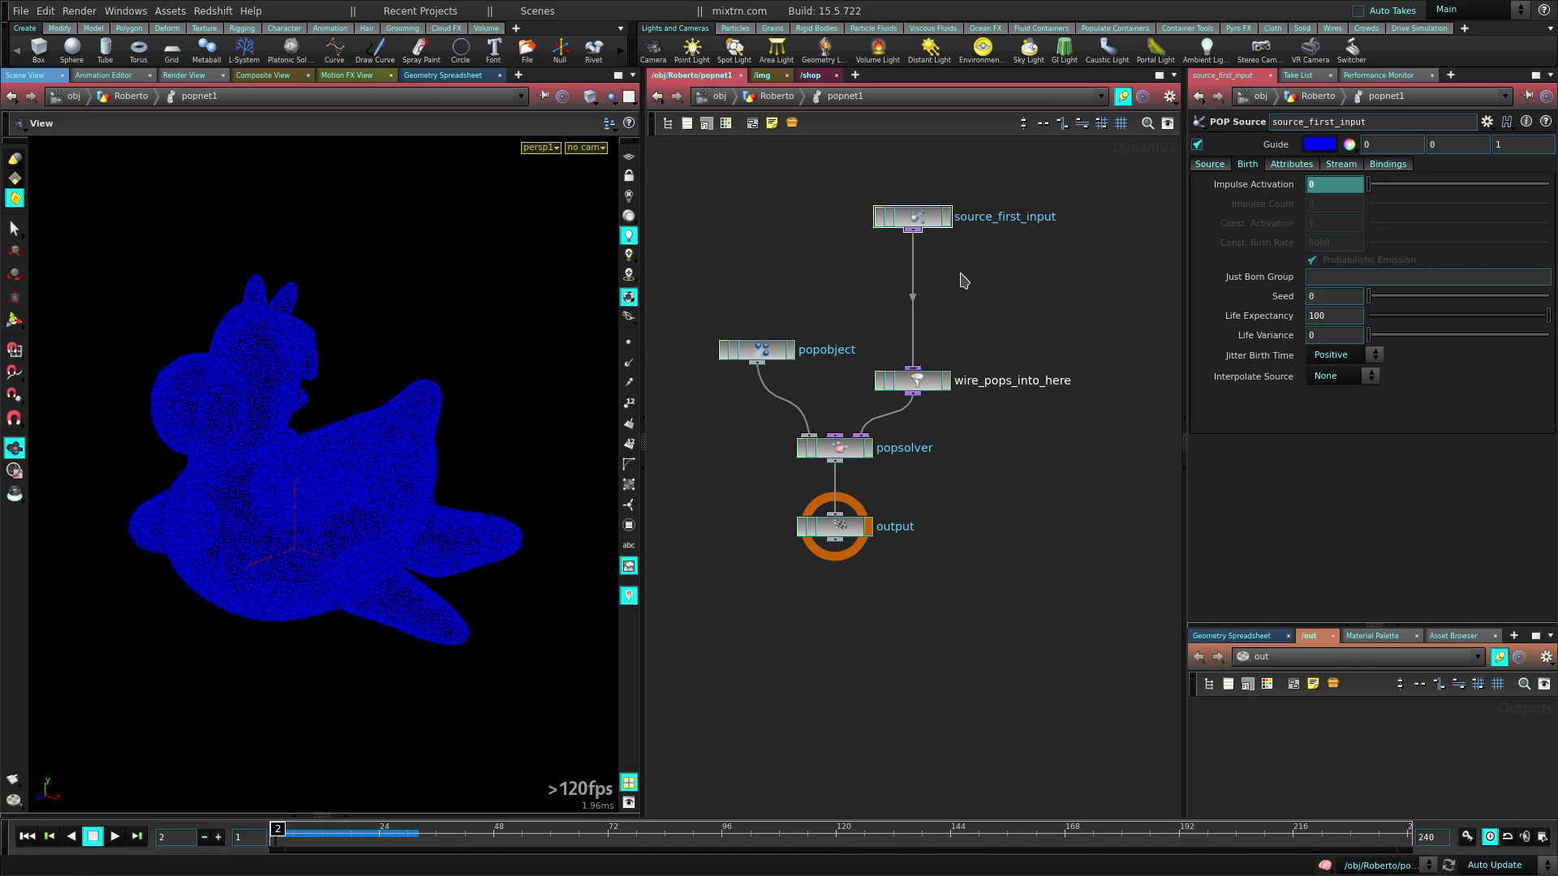
pyautogui.press('Tab')
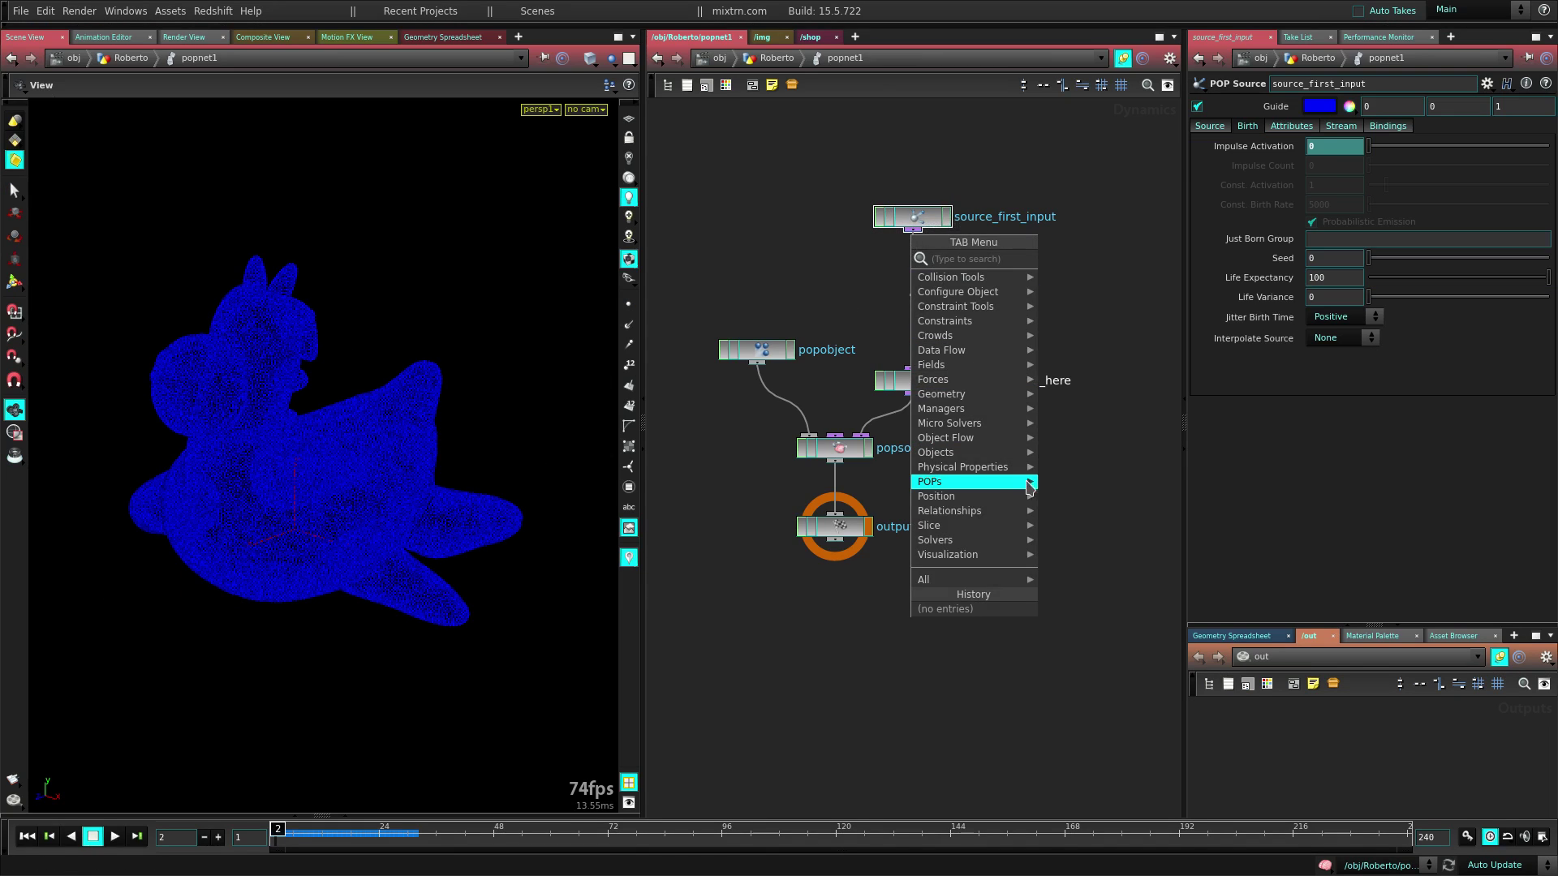
pyautogui.moveTo(1031, 484)
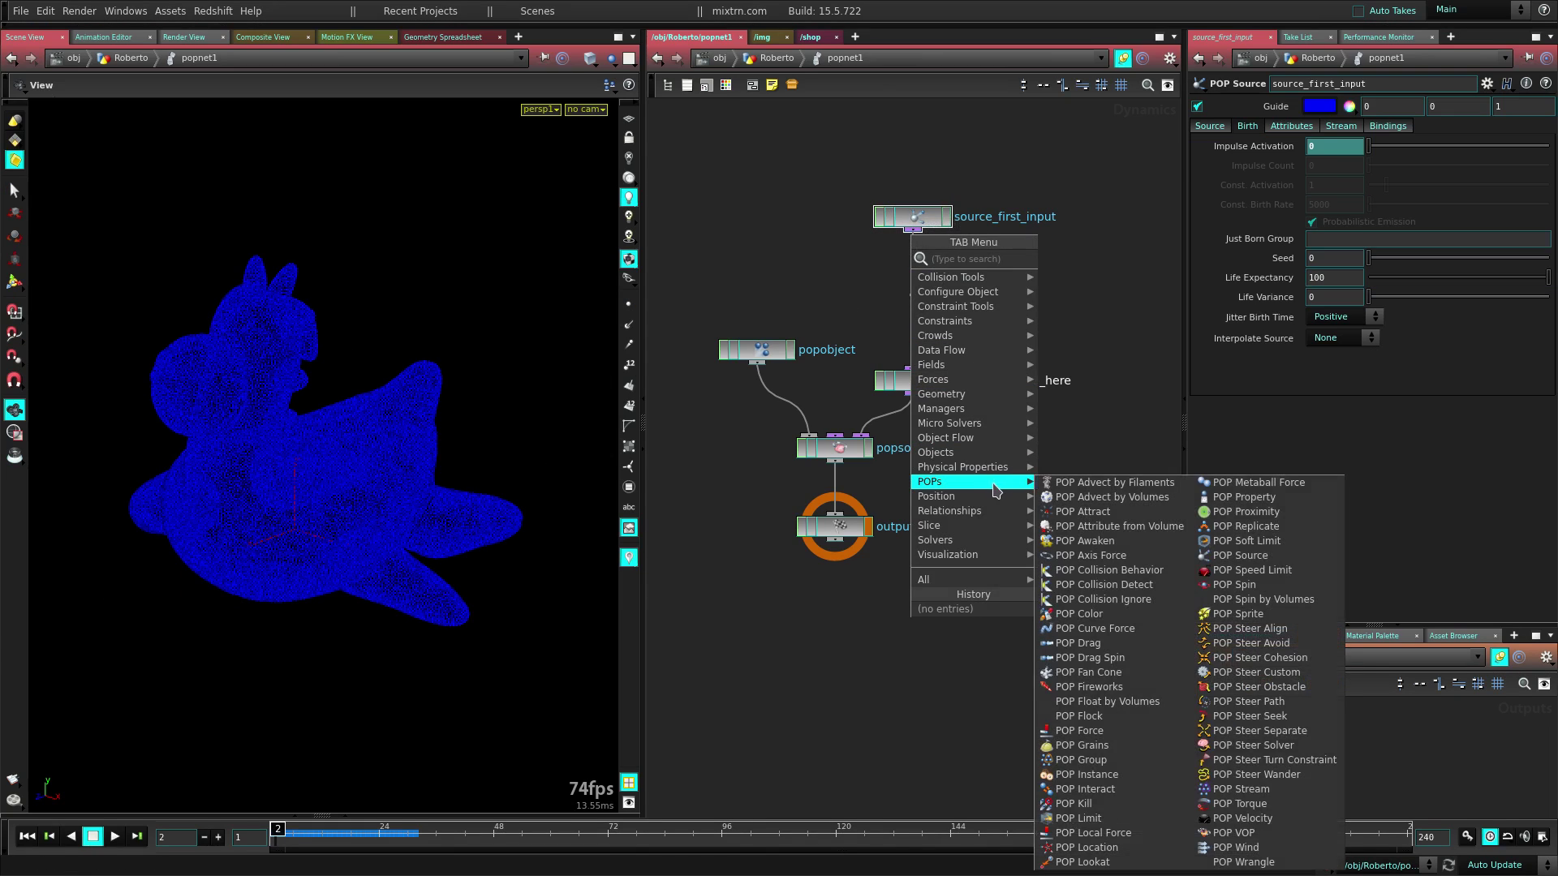
pyautogui.click(1117, 629)
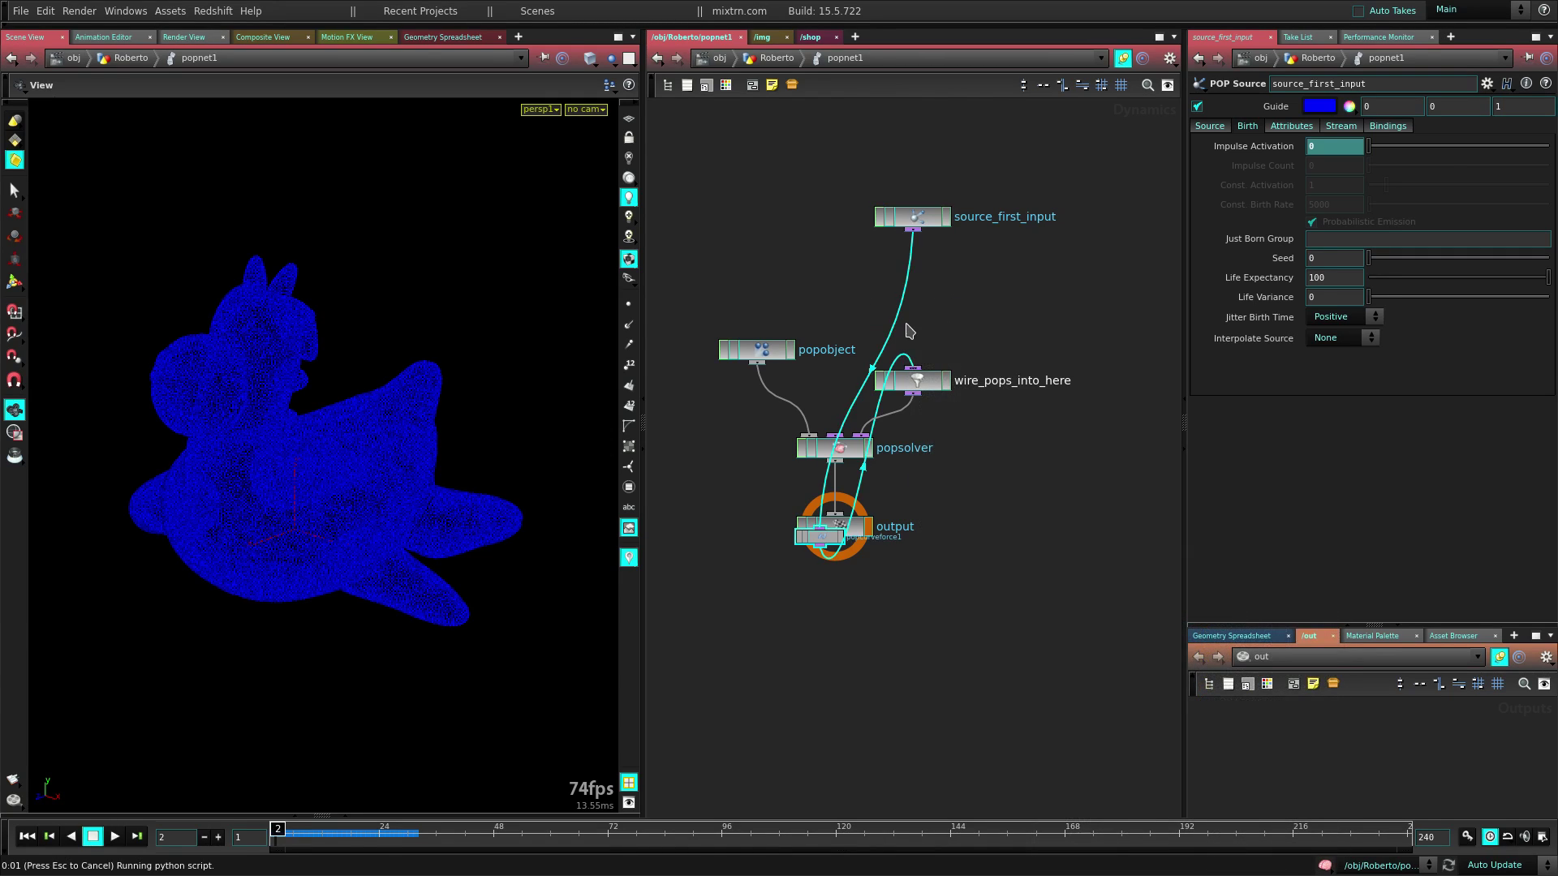
pyautogui.click(911, 321)
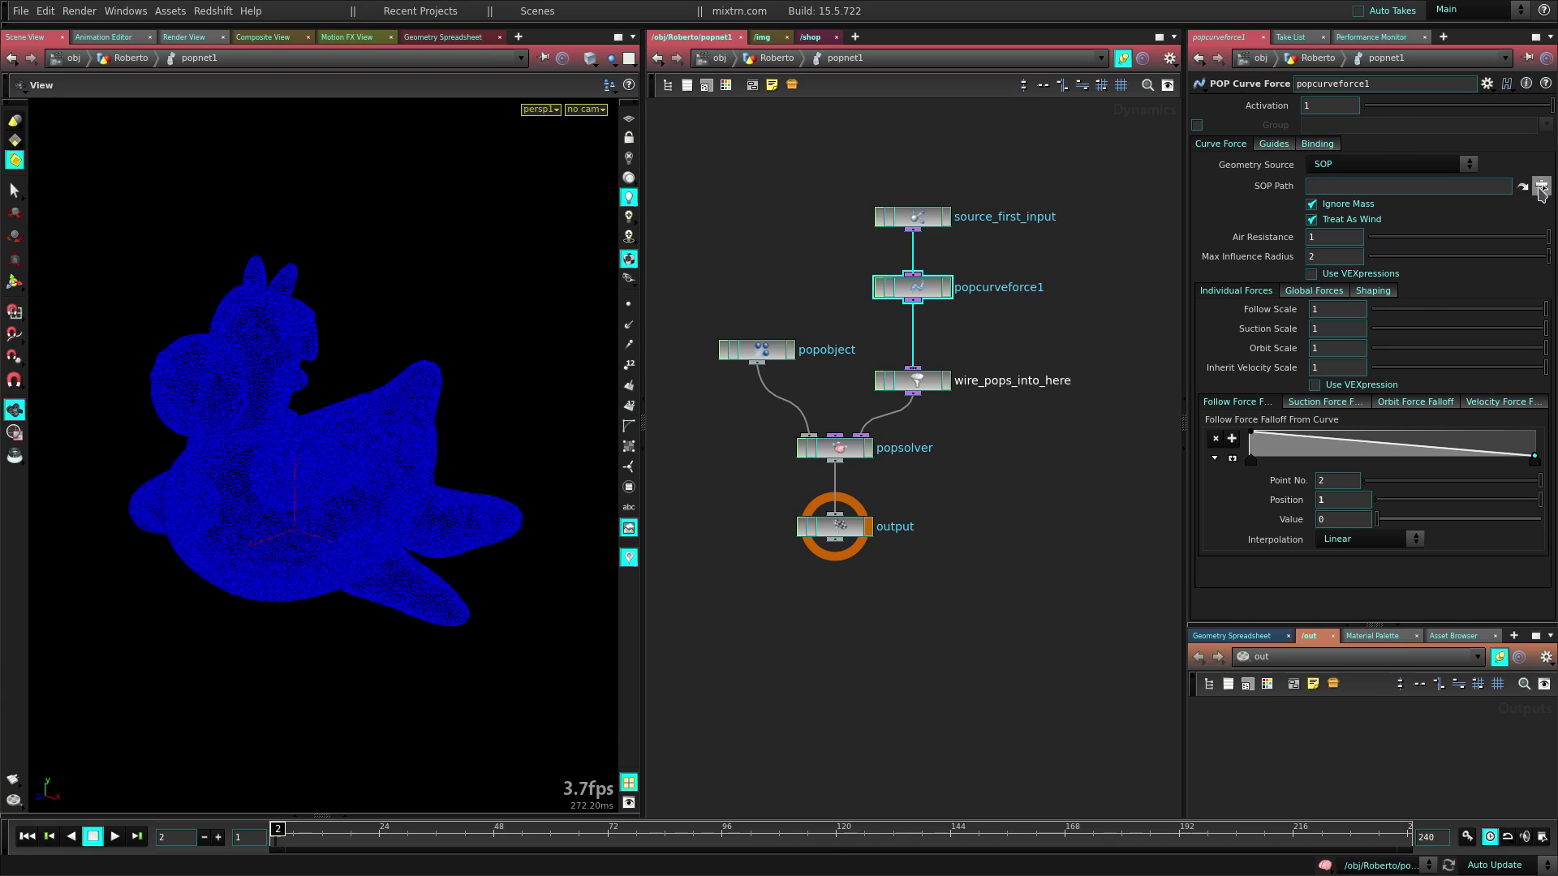
# Set the curve force's SOP path to the path object, /obj/path
pyautogui.click(1541, 186)
pyautogui.click(1388, 102)
pyautogui.click(1412, 136)
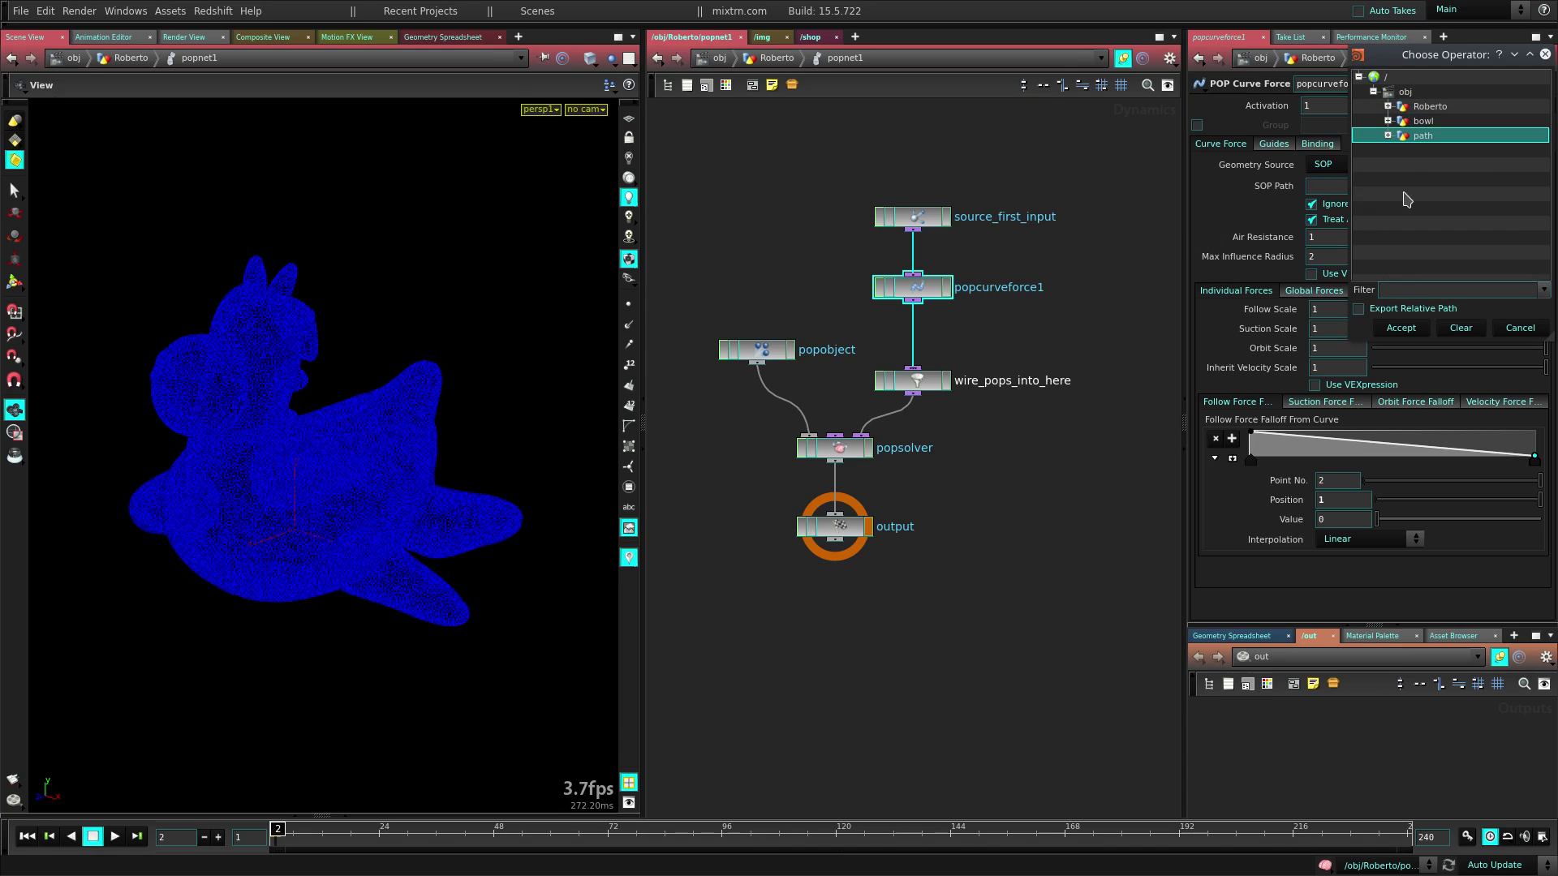
pyautogui.click(1399, 328)
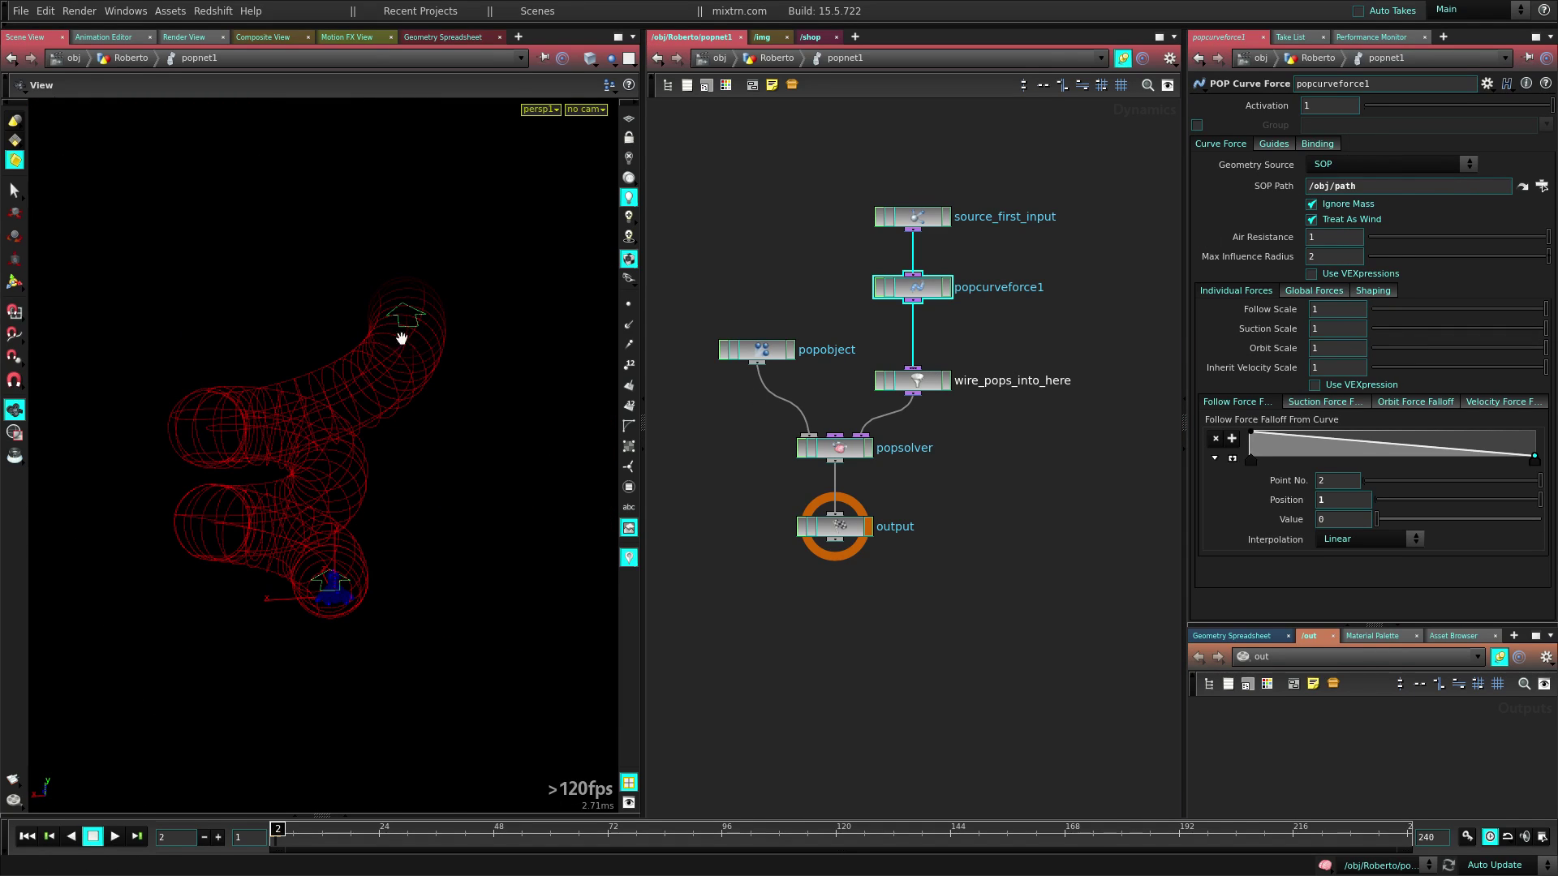
# Play the simulation and examine how the particles move through the curve force's guide tube from several angles
pyautogui.moveTo(455, 507)
pyautogui.mouseDown()
pyautogui.moveTo(306, 532)
pyautogui.moveTo(441, 498)
pyautogui.mouseUp()
pyautogui.moveTo(441, 498); pyautogui.dragTo(383, 561, button='middle')
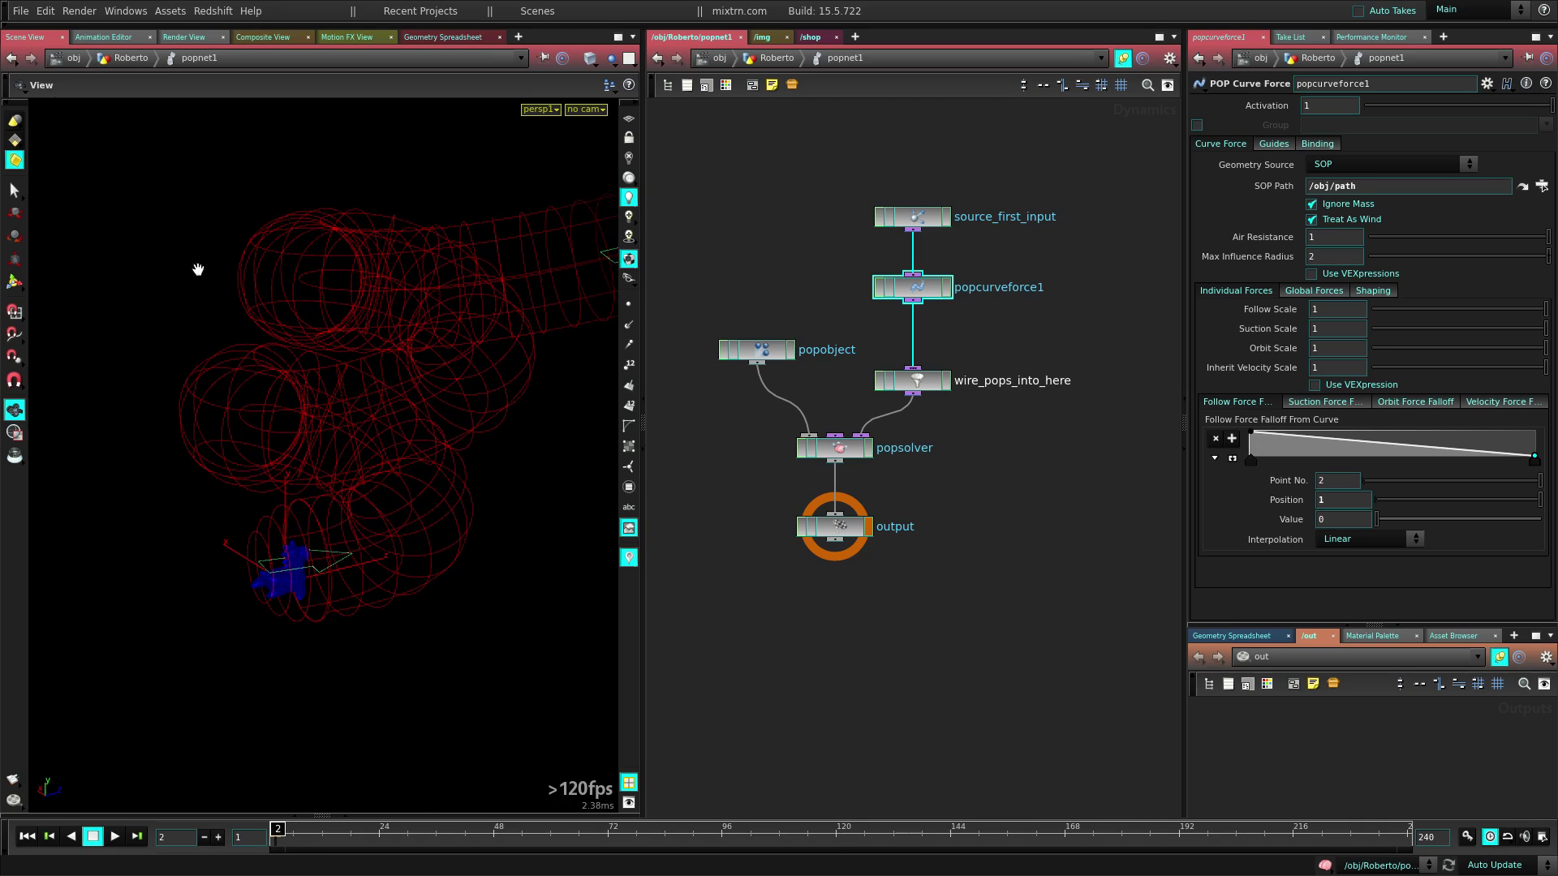
pyautogui.moveTo(408, 416); pyautogui.dragTo(343, 452, button='middle')
pyautogui.moveTo(342, 452); pyautogui.dragTo(619, 410)
pyautogui.moveTo(544, 472); pyautogui.dragTo(308, 539)
pyautogui.moveTo(503, 469); pyautogui.dragTo(426, 452)
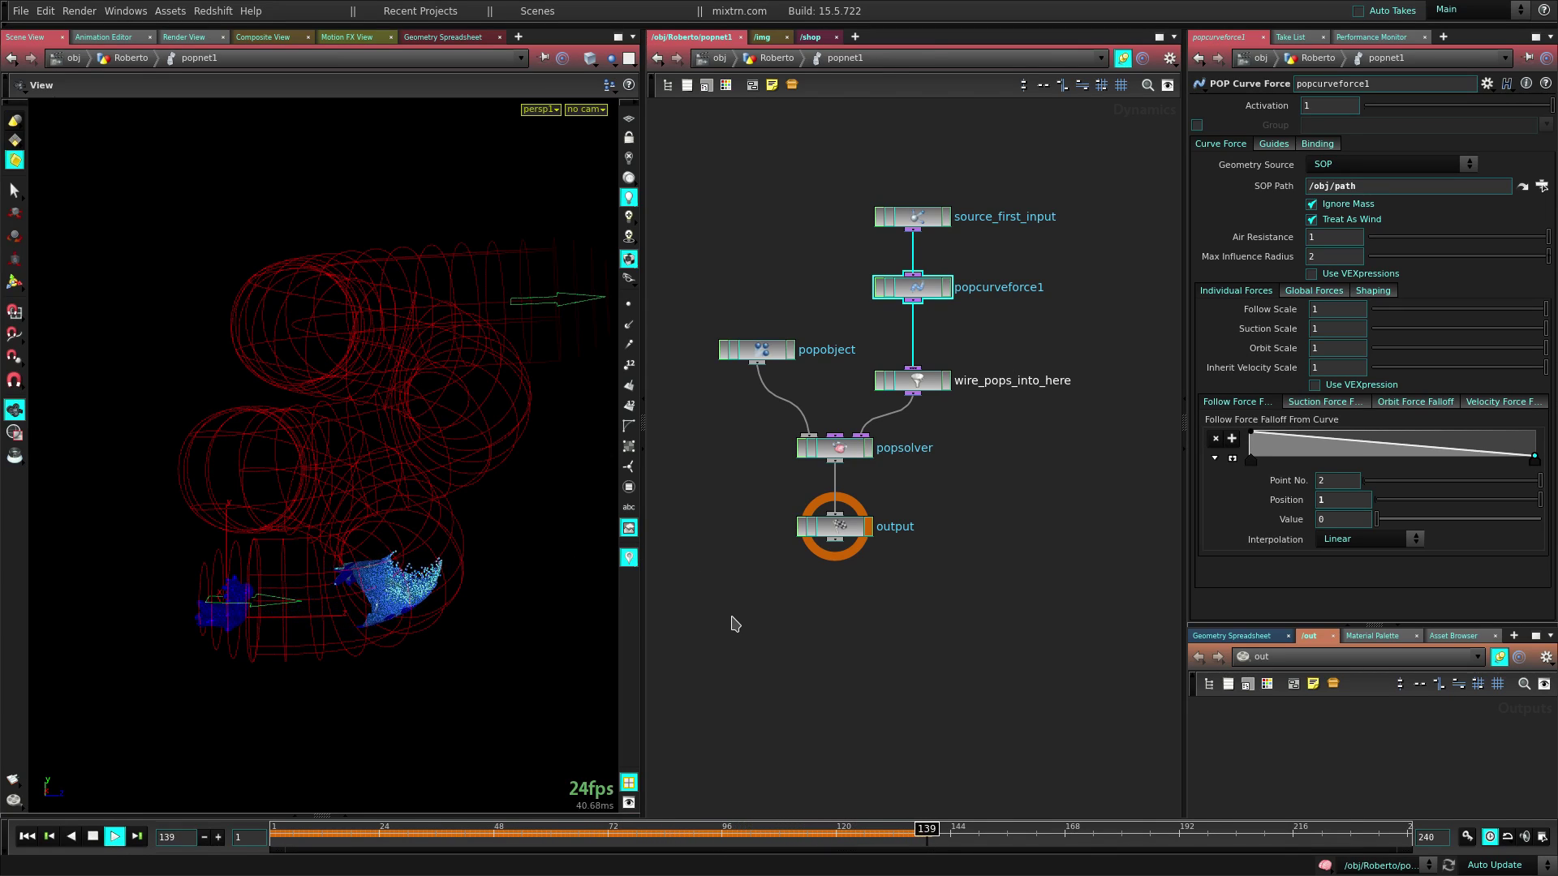
pyautogui.click(114, 835)
pyautogui.moveTo(245, 658); pyautogui.dragTo(358, 528, button='middle')
pyautogui.moveTo(358, 528); pyautogui.dragTo(495, 519, button='right')
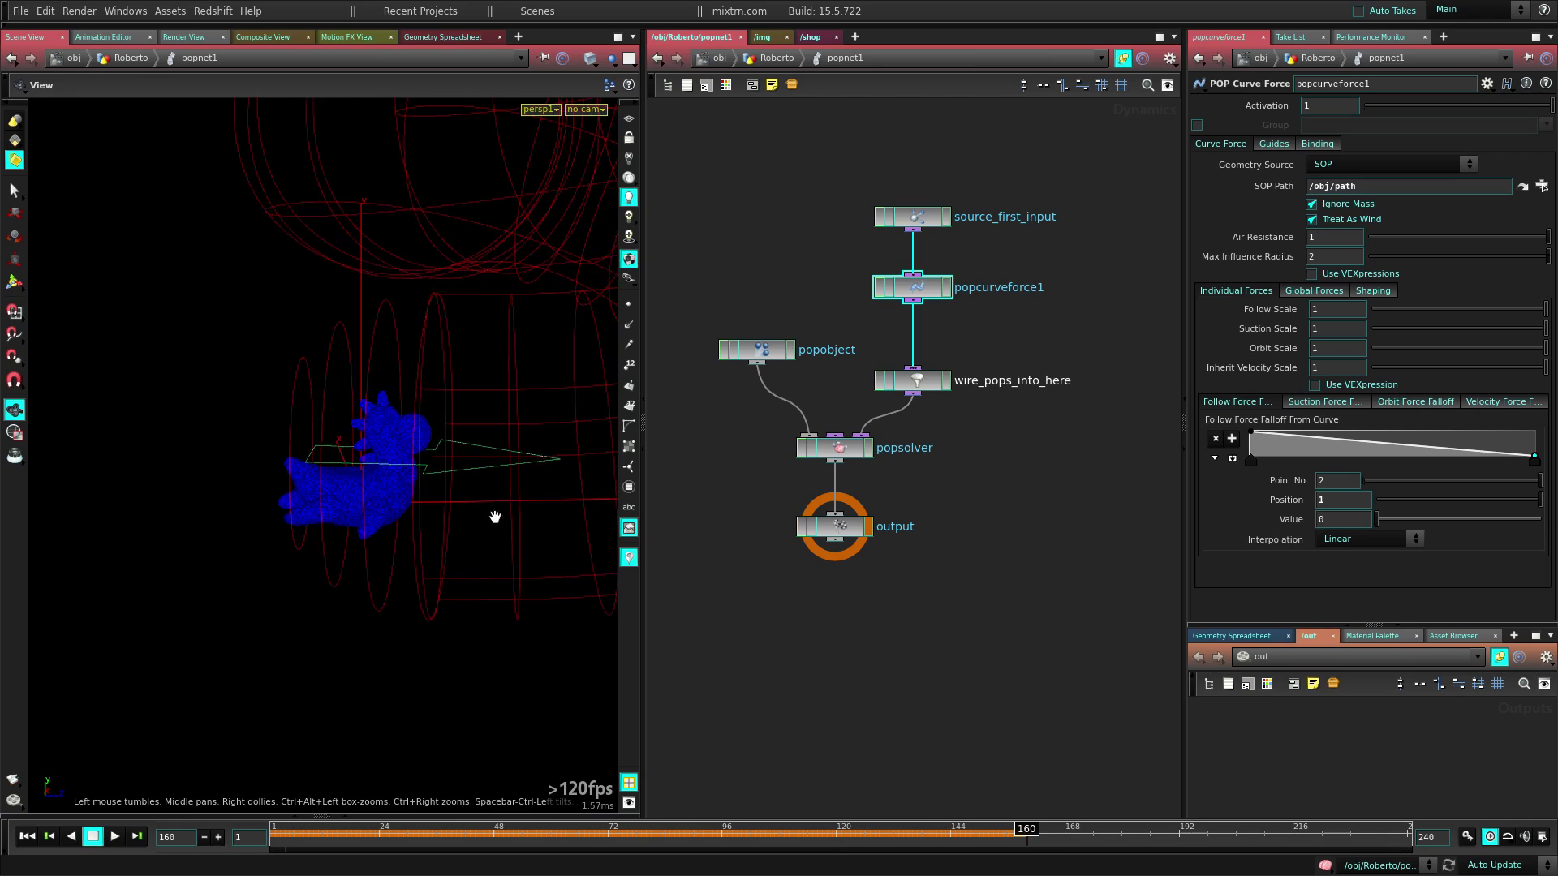
pyautogui.moveTo(397, 586); pyautogui.dragTo(443, 572)
# Turn off the guide display on source_first_input and replay the simulation from the first frame
pyautogui.moveTo(903, 212); pyautogui.dragTo(968, 212)
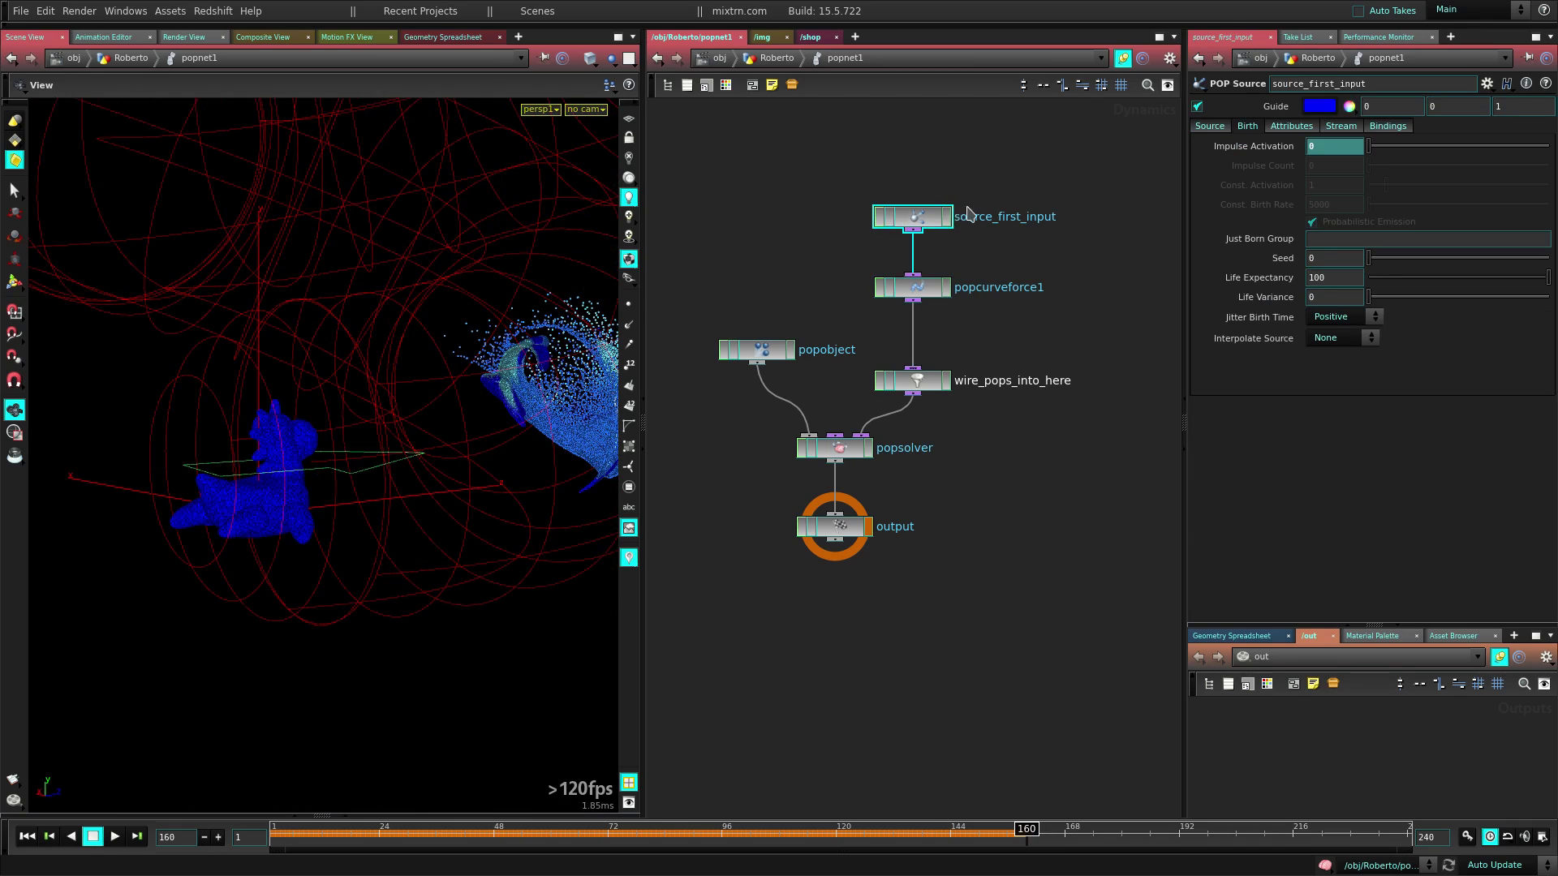
pyautogui.click(1196, 107)
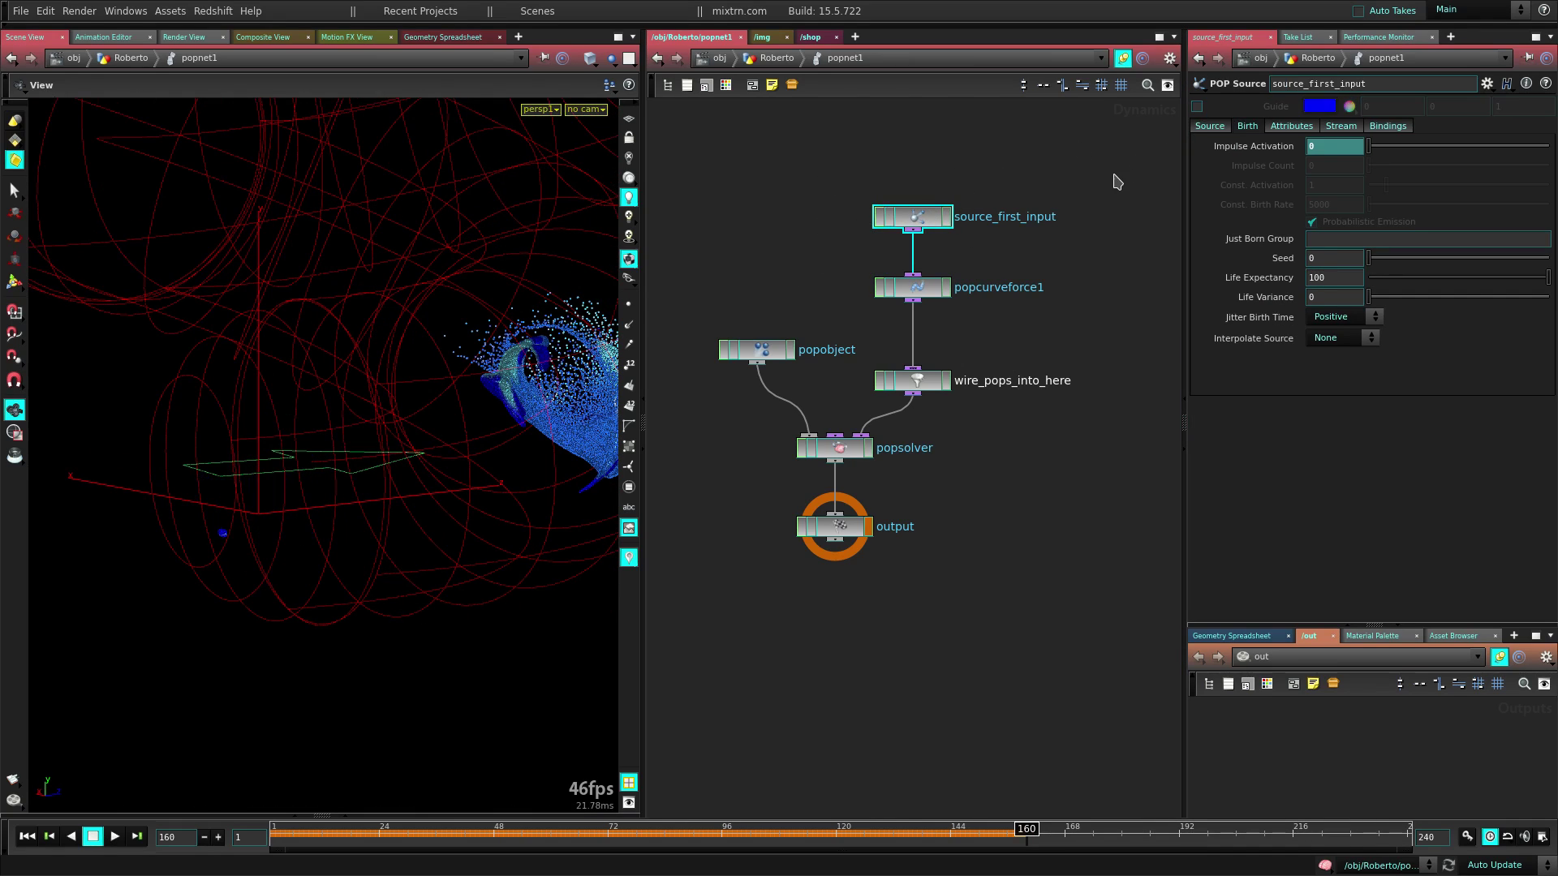
pyautogui.click(28, 836)
pyautogui.moveTo(438, 557); pyautogui.dragTo(383, 623, button='right')
pyautogui.moveTo(382, 623); pyautogui.dragTo(417, 630)
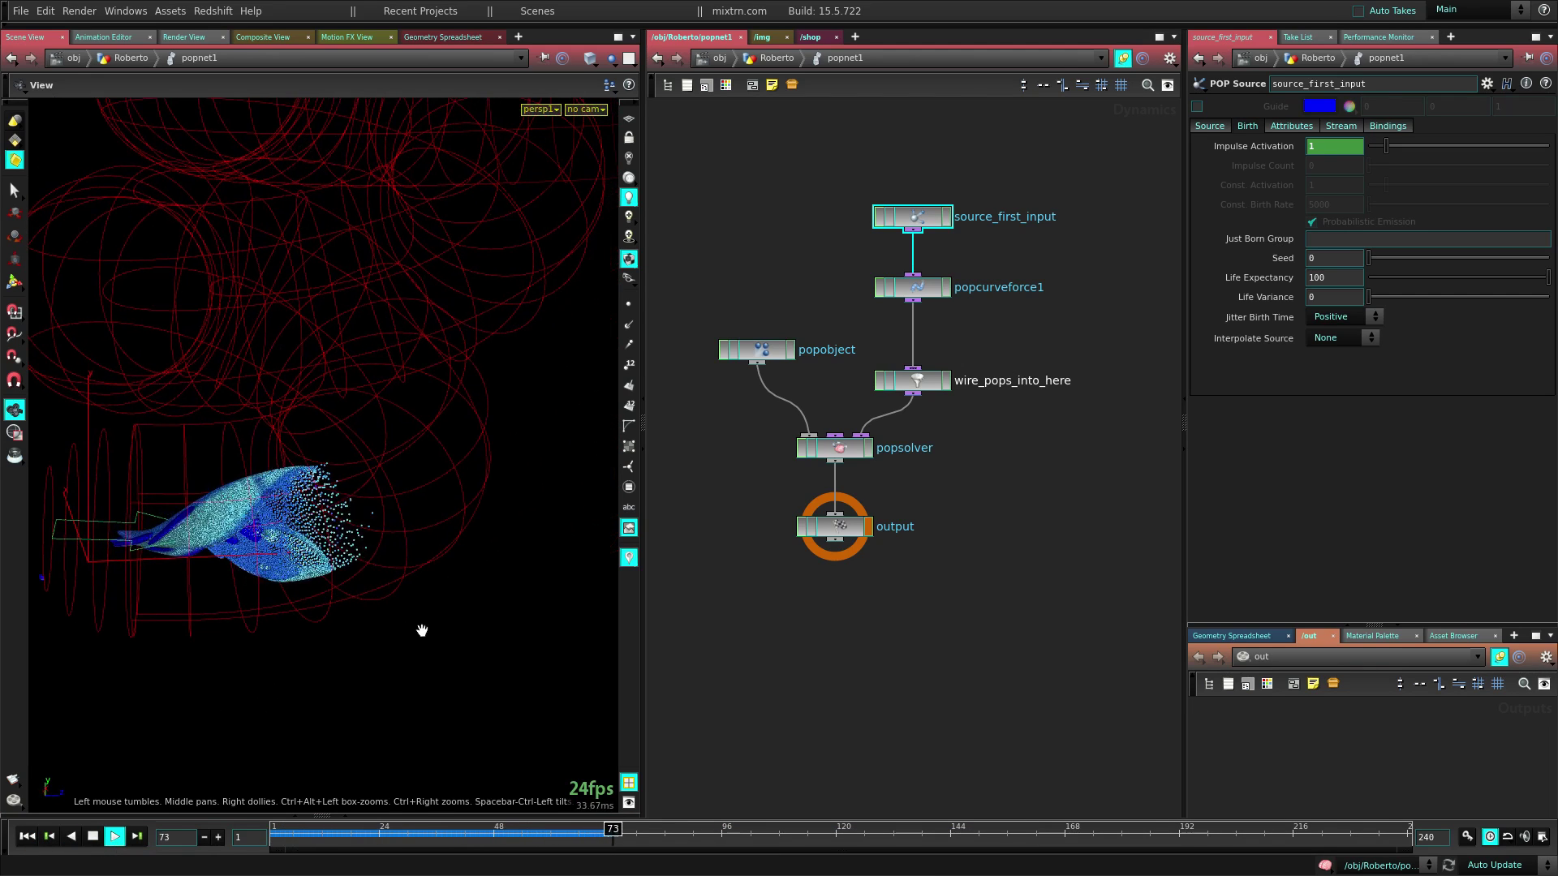
pyautogui.moveTo(299, 553); pyautogui.dragTo(372, 609)
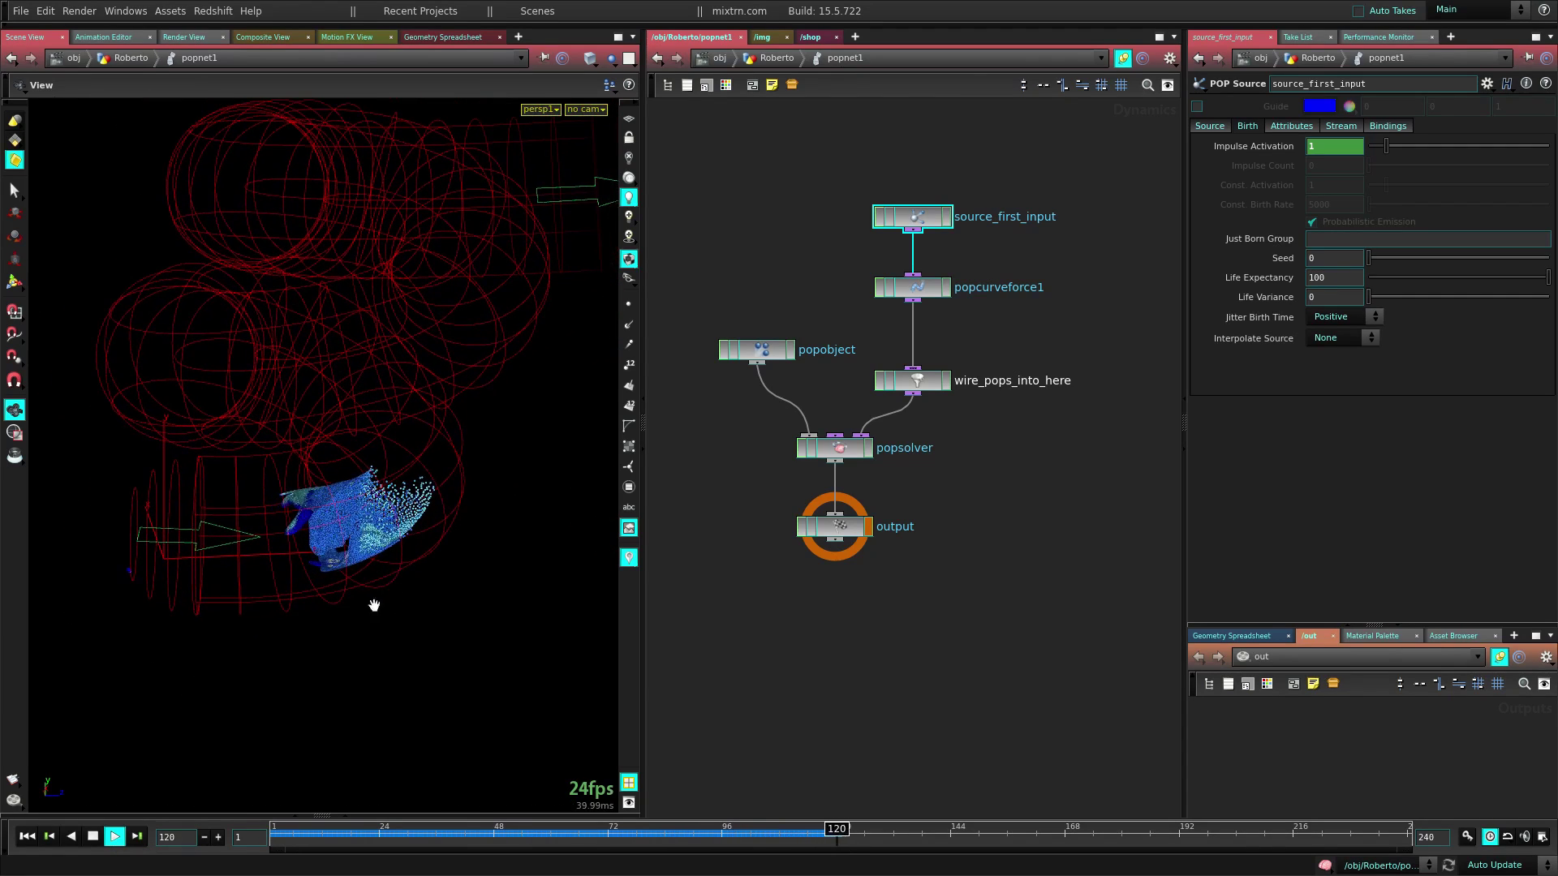
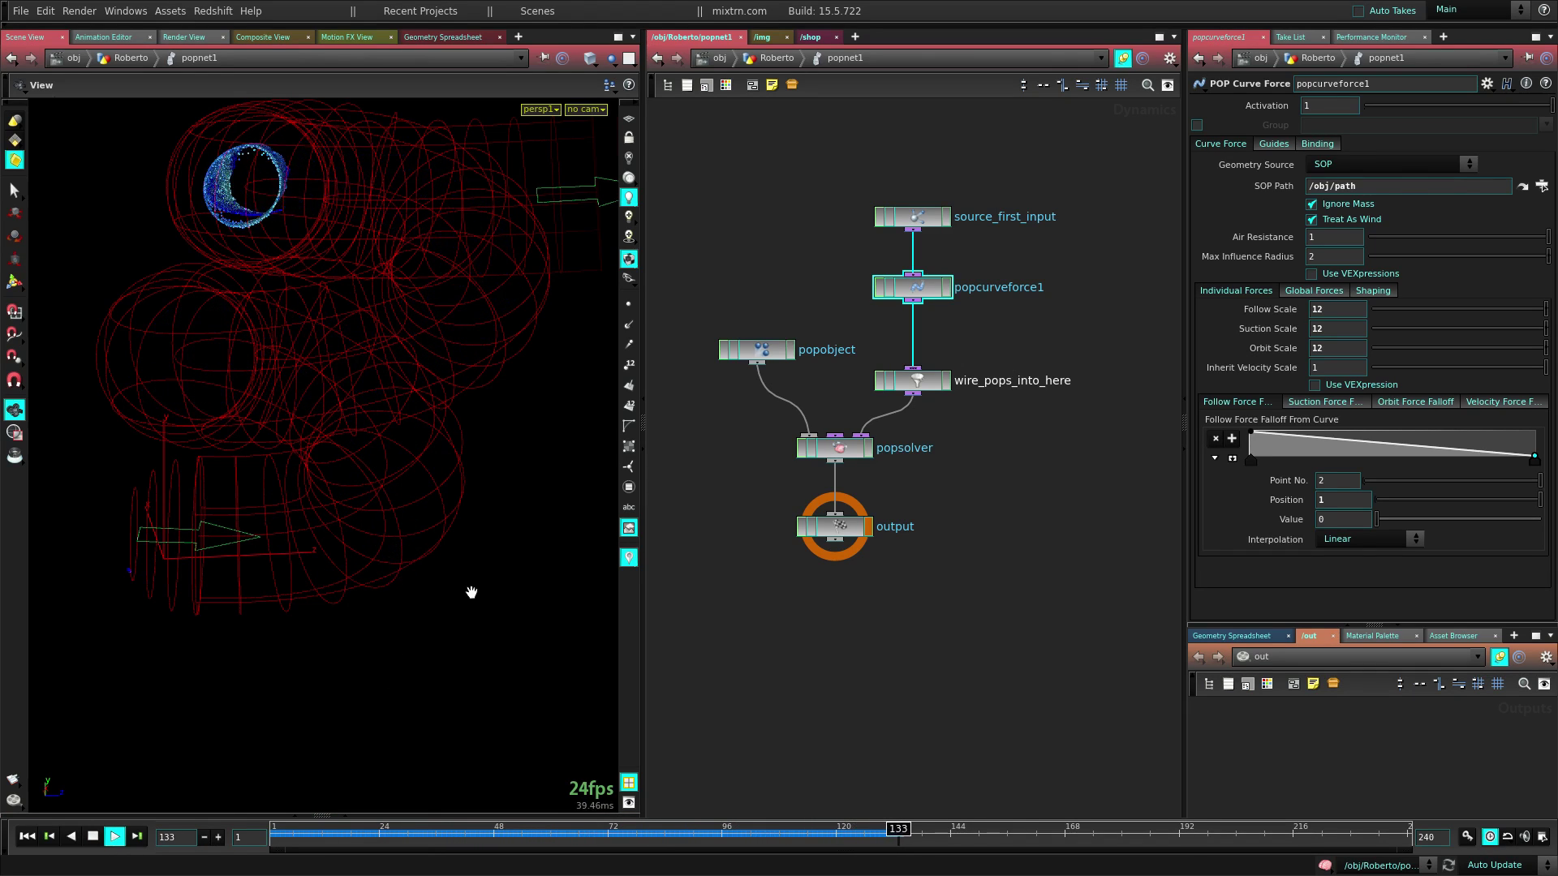
# Examine the particles as they travel through and leave the end of the curve path, and stop the playback
pyautogui.moveTo(470, 591); pyautogui.dragTo(440, 551, button='right')
pyautogui.moveTo(440, 551); pyautogui.dragTo(441, 473)
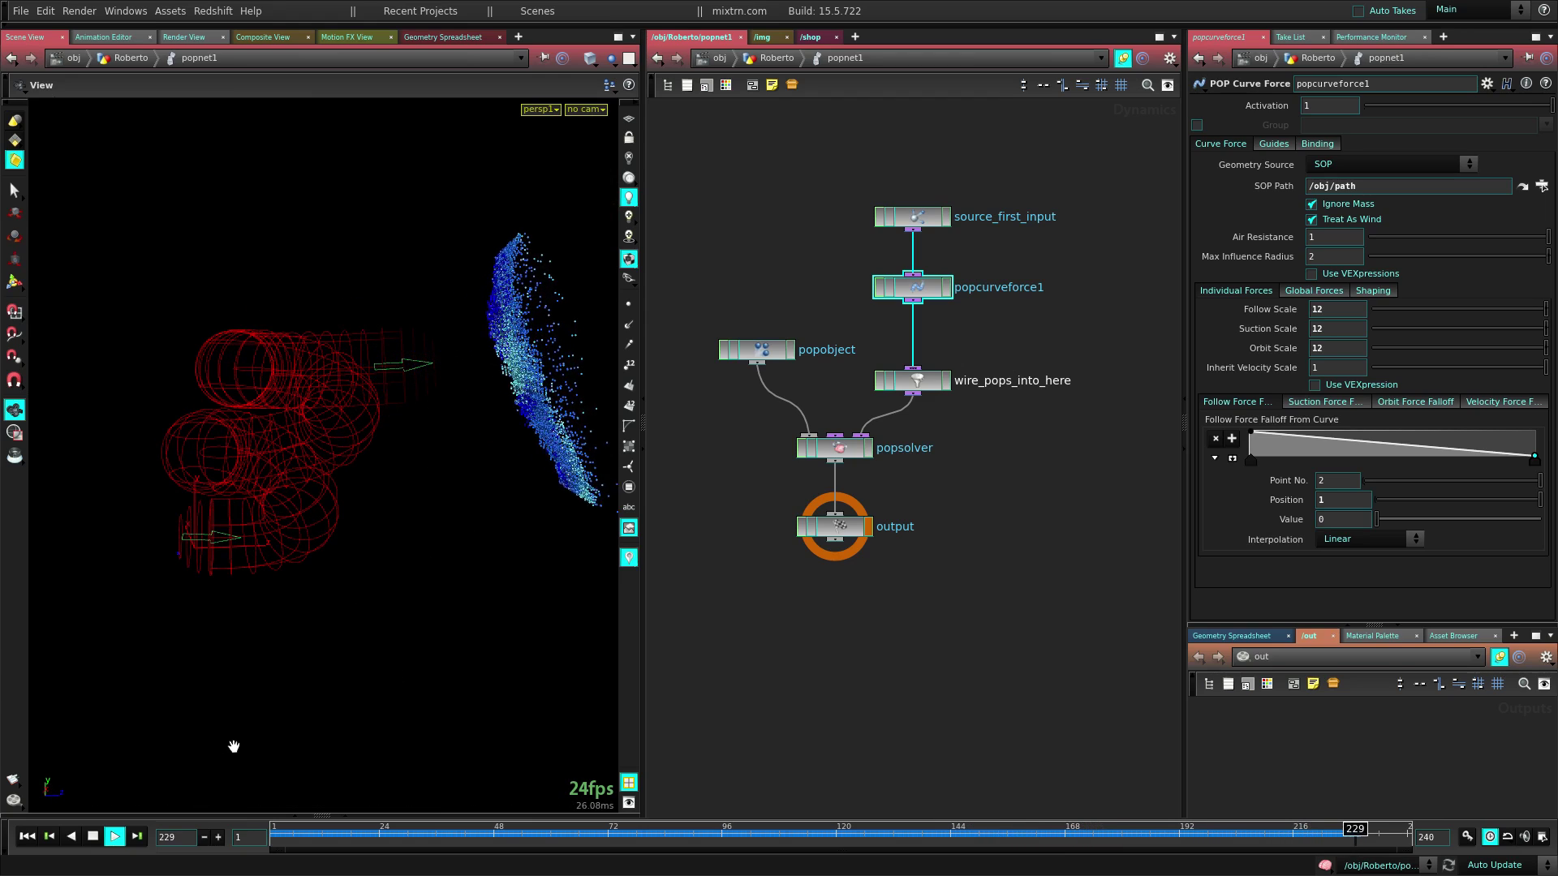
pyautogui.click(94, 840)
pyautogui.moveTo(412, 592); pyautogui.dragTo(379, 612)
pyautogui.moveTo(379, 612); pyautogui.dragTo(717, 531, button='right')
# Insert a Gravity Force node between popsolver and output, moving the output node down to make room
pyautogui.moveTo(841, 529); pyautogui.dragTo(840, 589)
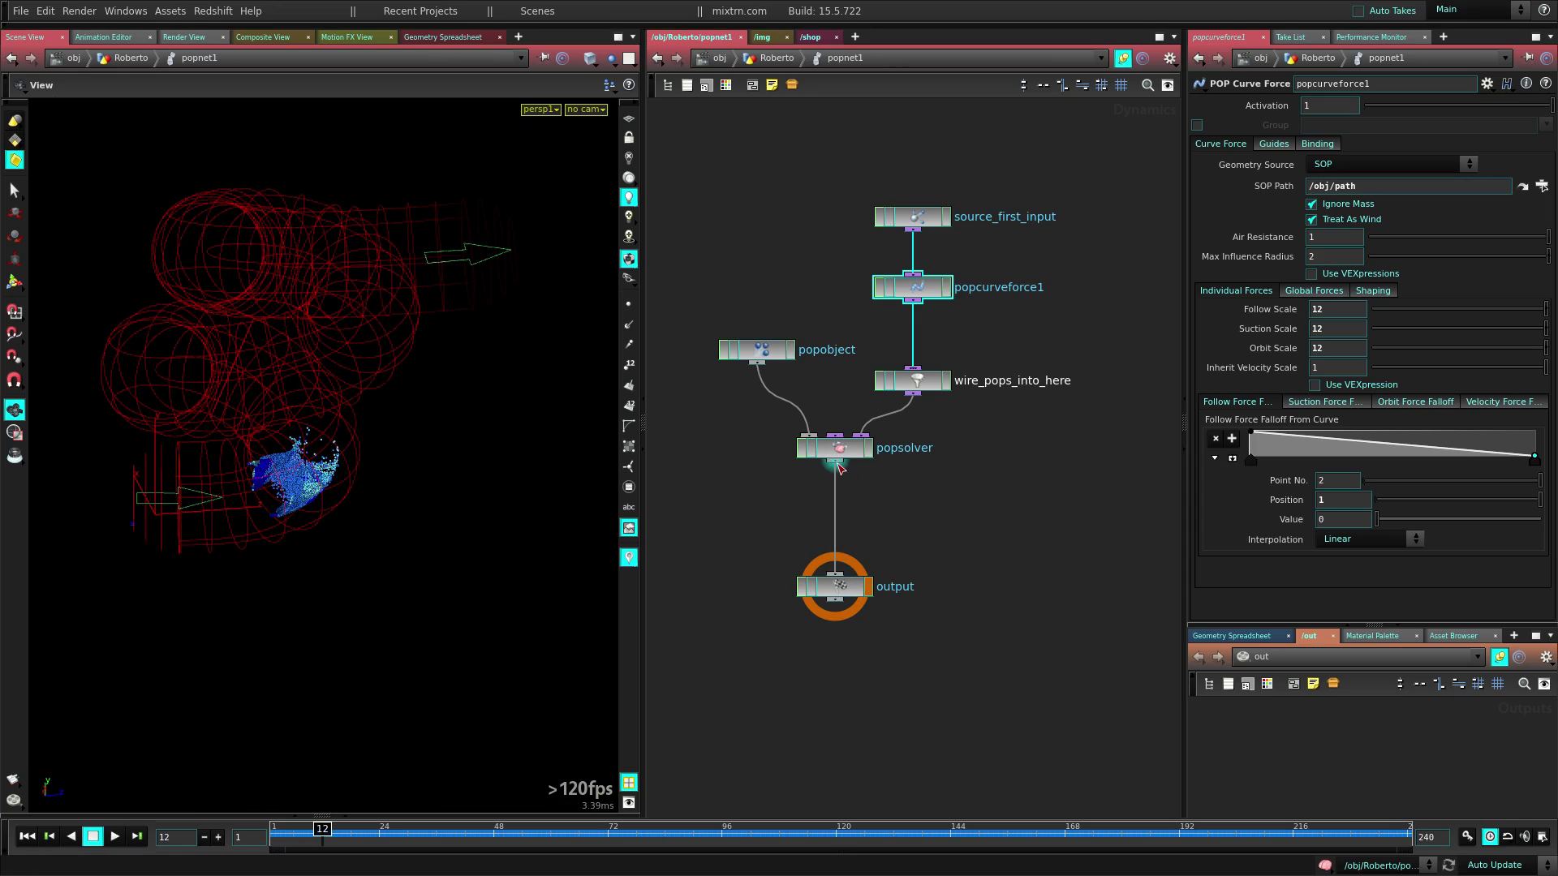
pyautogui.rightClick(837, 464)
pyautogui.write('gra')
pyautogui.click(995, 486)
pyautogui.click(838, 518)
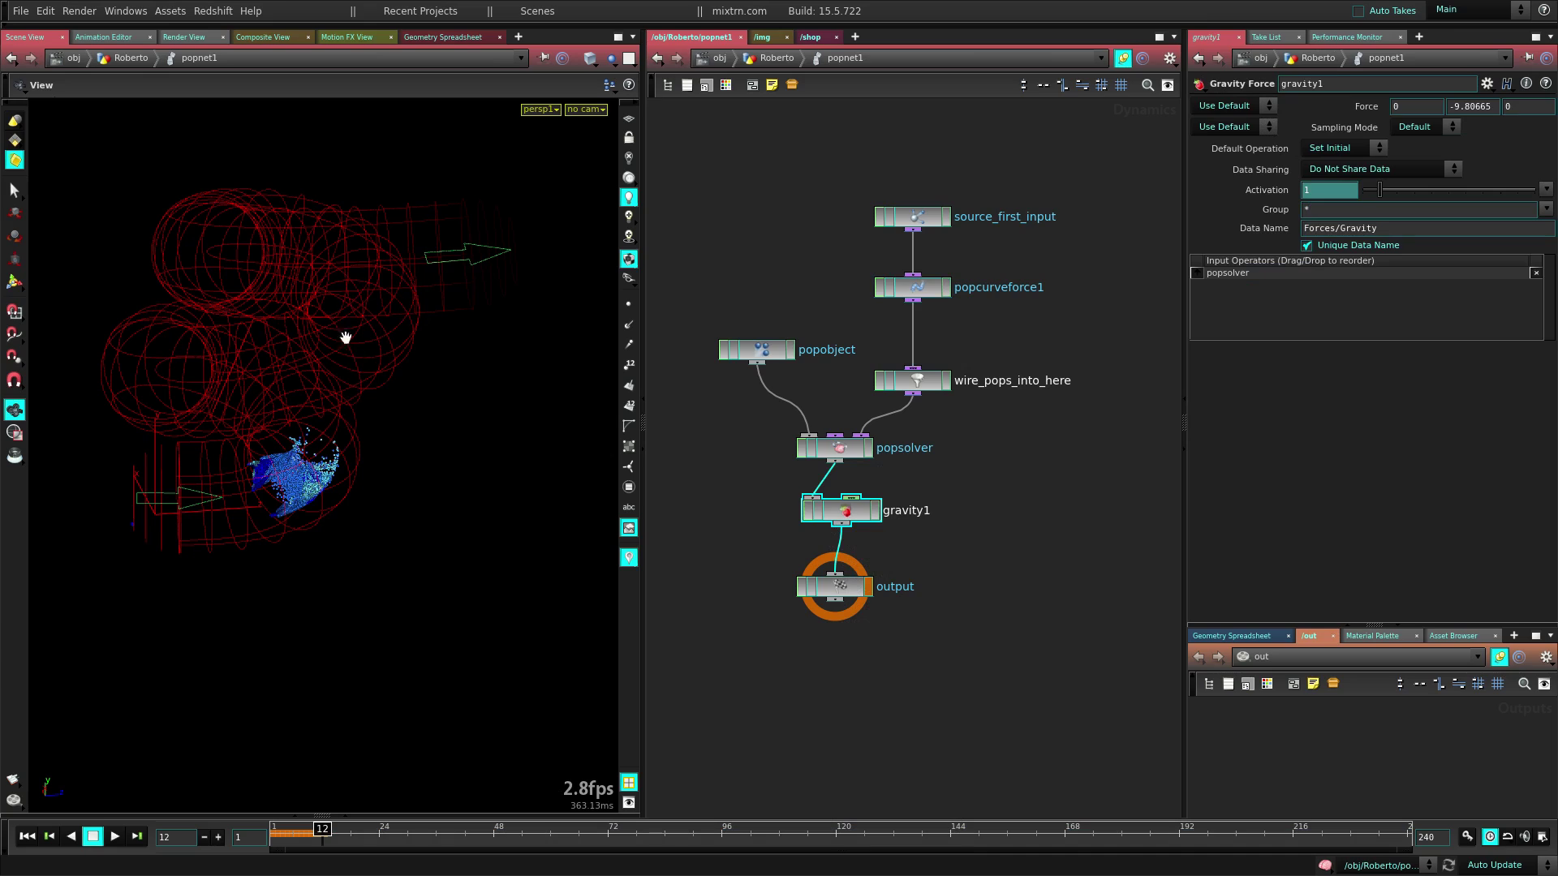
pyautogui.click(841, 523)
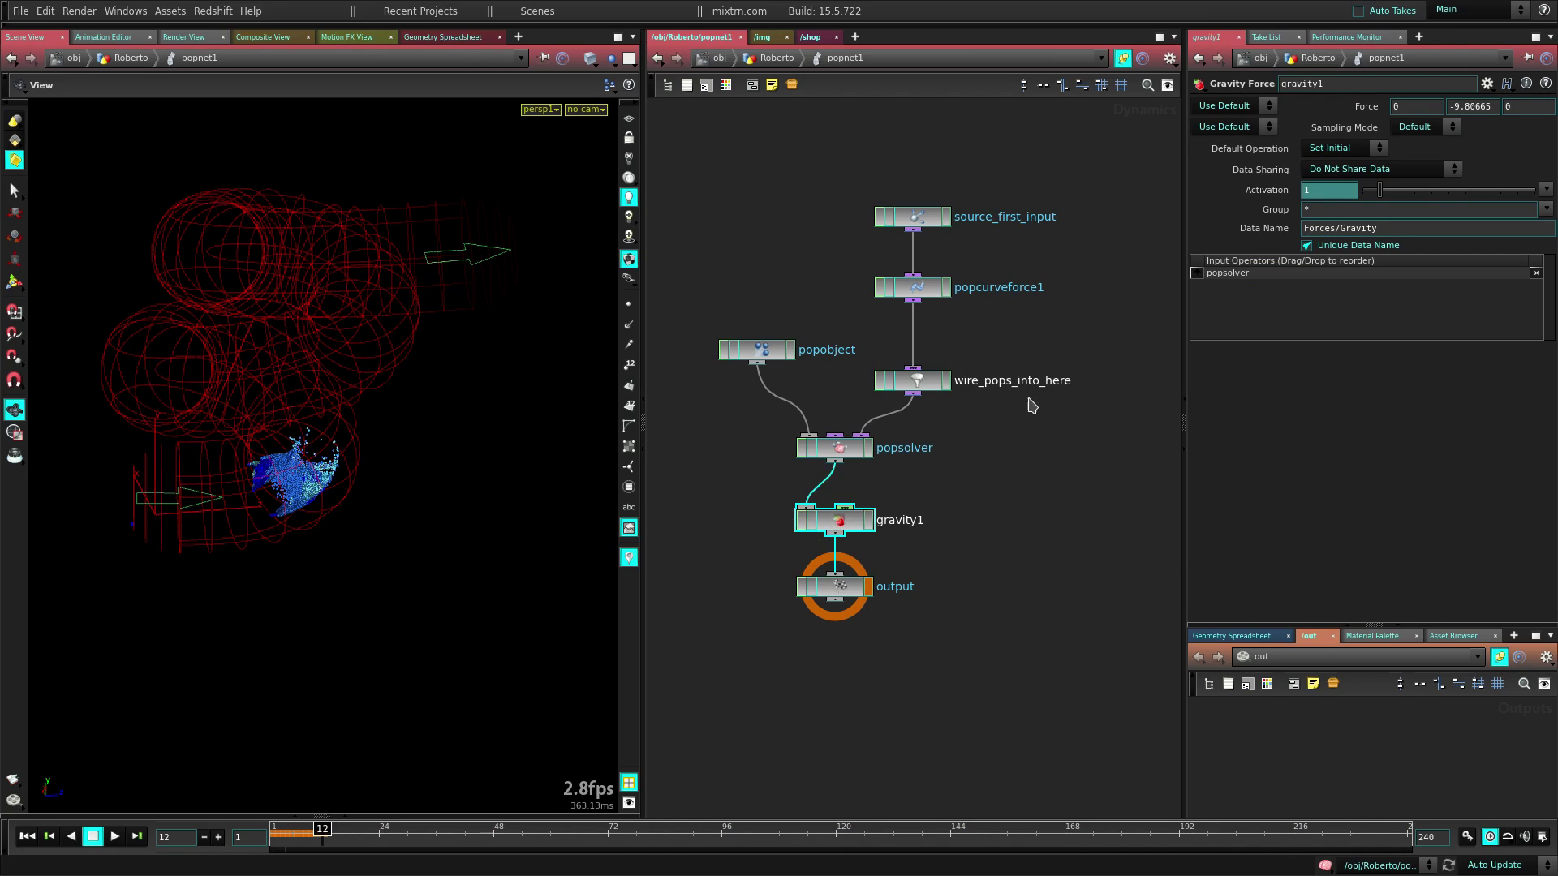
# Play the simulation with gravity and move source_first_input and popcurveforce1 higher above wire_pops_into_here
pyautogui.click(115, 836)
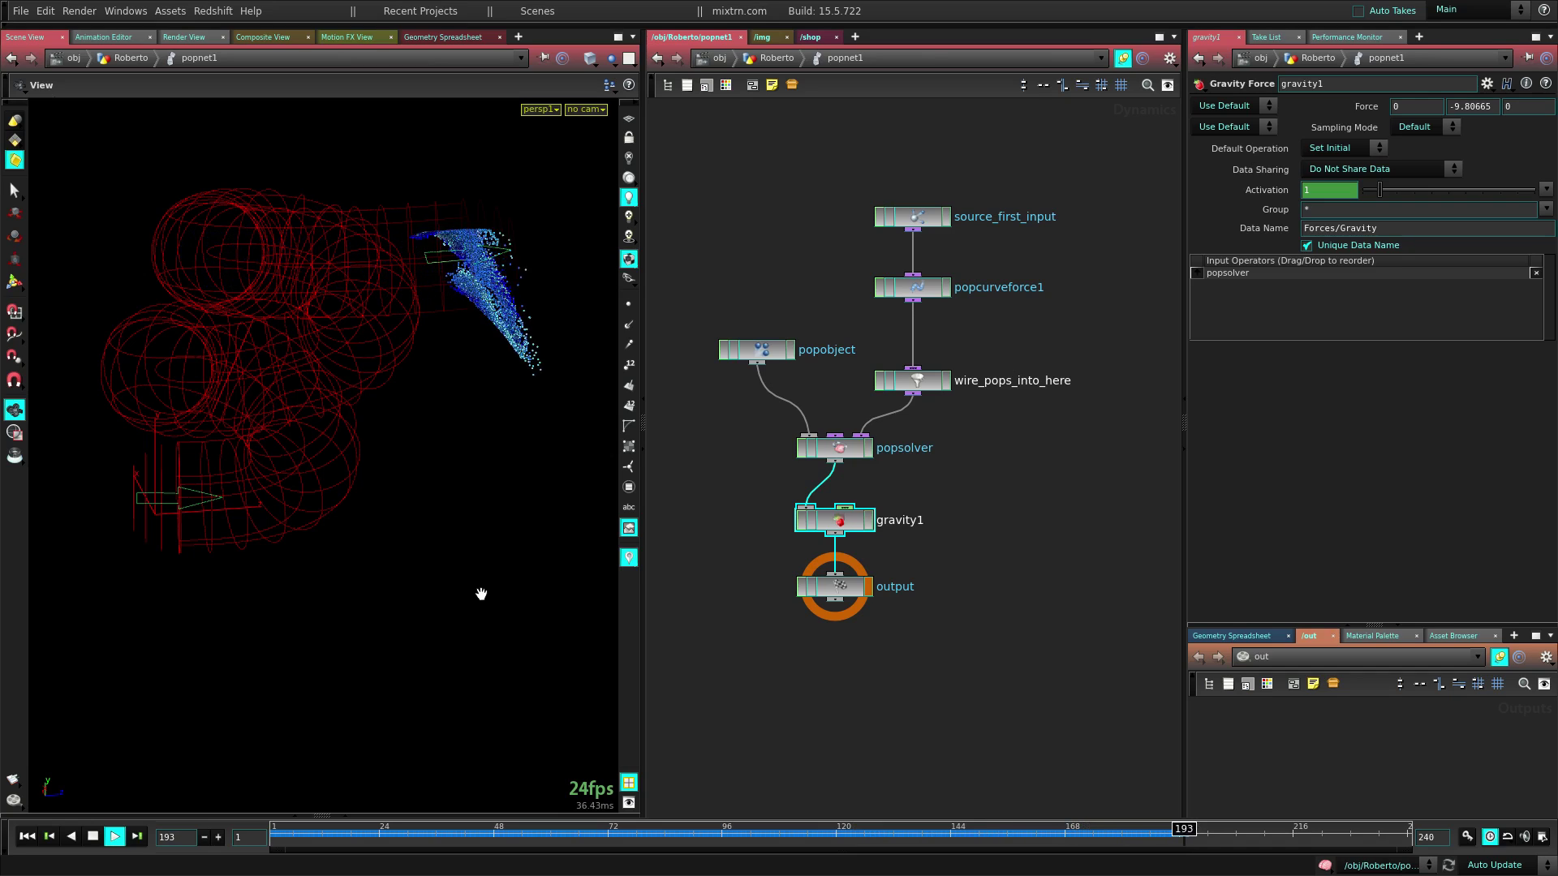
pyautogui.click(115, 837)
pyautogui.moveTo(989, 512); pyautogui.dragTo(1002, 517, button='middle')
pyautogui.moveTo(924, 224); pyautogui.dragTo(923, 196)
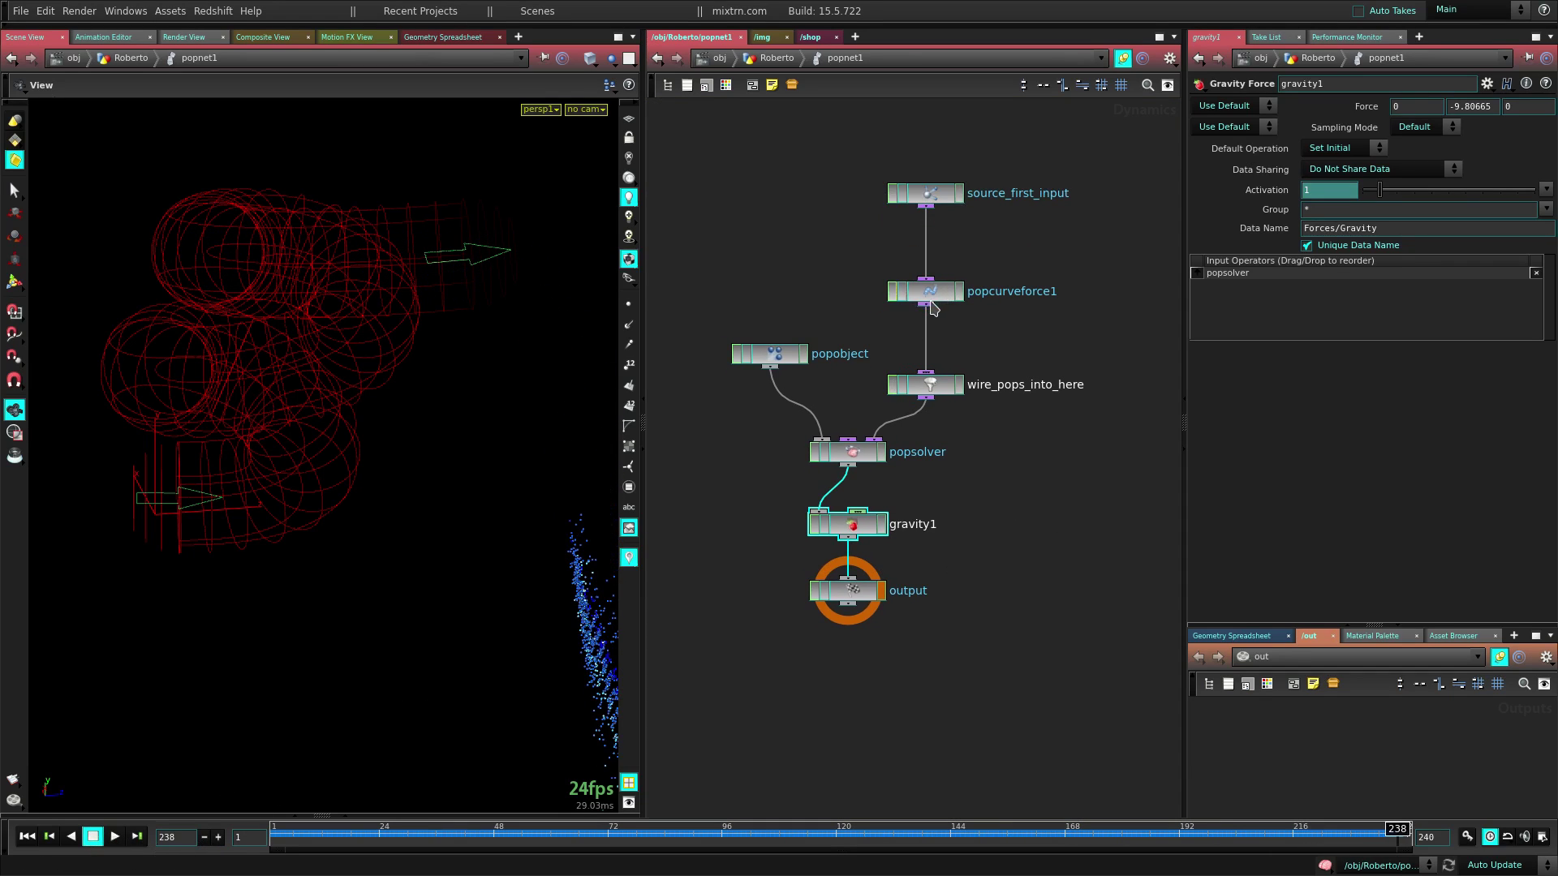
pyautogui.moveTo(925, 294); pyautogui.dragTo(926, 267)
# Replay the simulation from the first frame, stop at frame 40, and examine the particles inside the guide tube up close
pyautogui.click(27, 837)
pyautogui.click(114, 837)
pyautogui.click(93, 838)
pyautogui.moveTo(128, 752); pyautogui.dragTo(316, 577, button='right')
pyautogui.moveTo(317, 577); pyautogui.dragTo(406, 602)
pyautogui.moveTo(406, 602); pyautogui.dragTo(515, 639, button='middle')
# Select popcurveforce1 and show its global force settings for falloff from the curve and force along its length
pyautogui.moveTo(1083, 252); pyautogui.dragTo(916, 336)
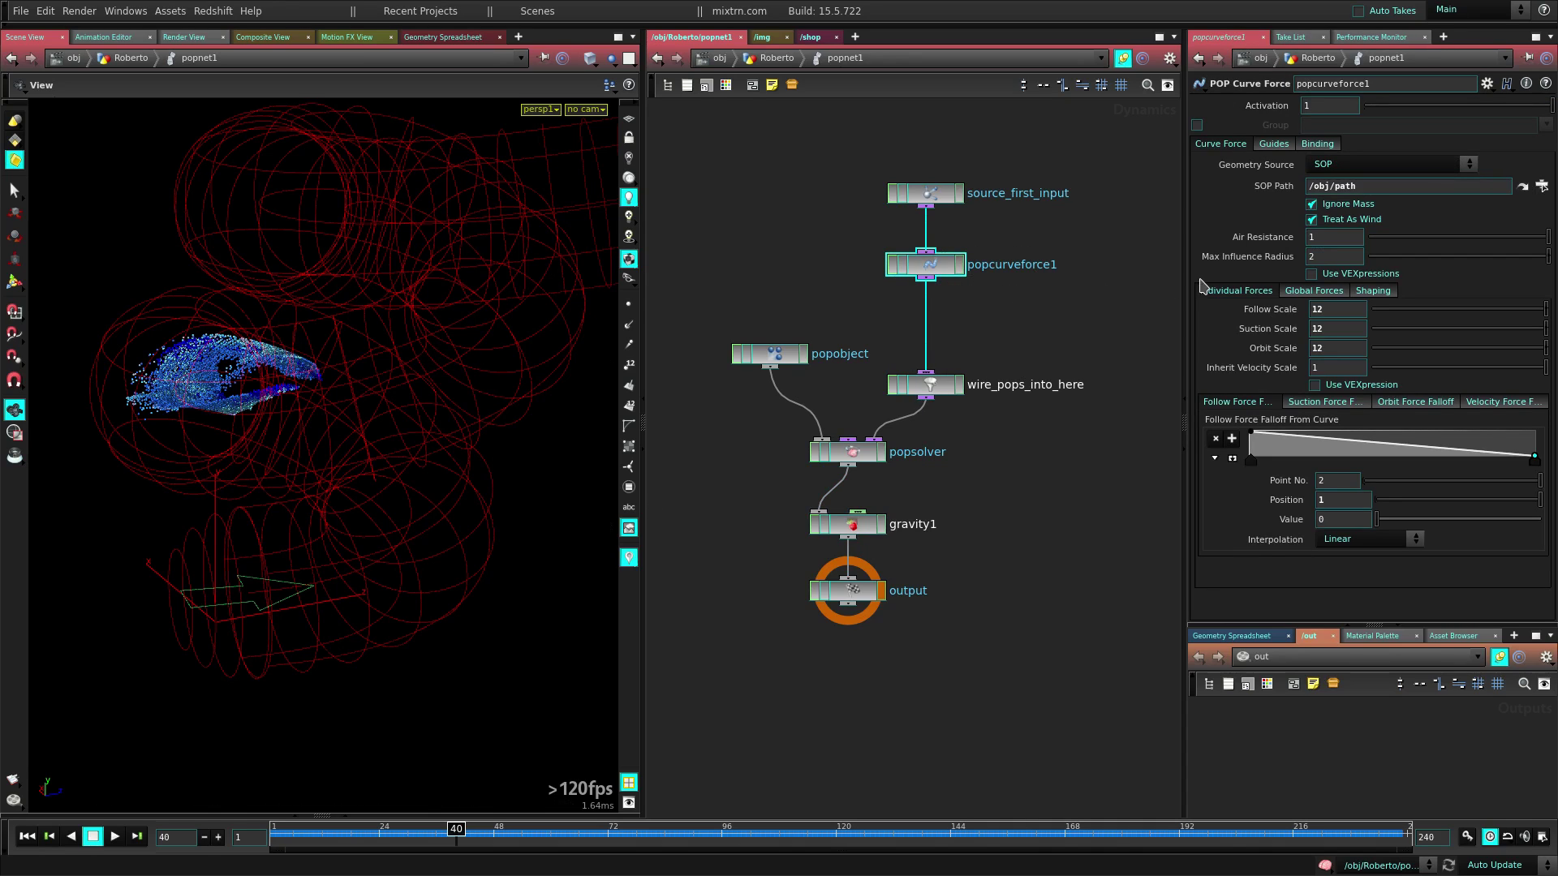
pyautogui.moveTo(325, 370); pyautogui.dragTo(363, 311)
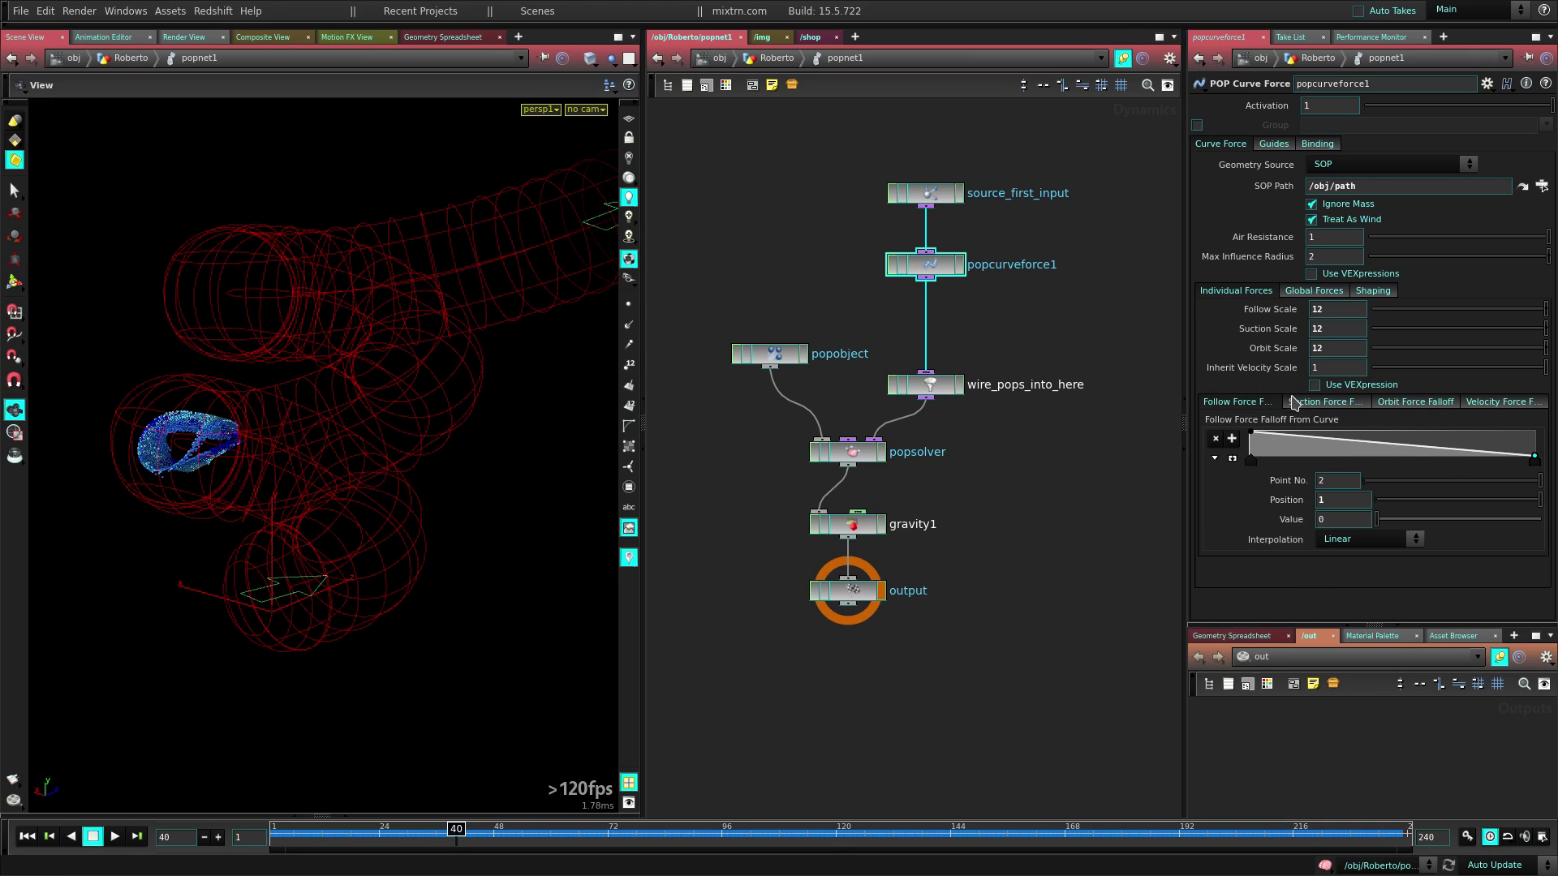
pyautogui.click(1301, 291)
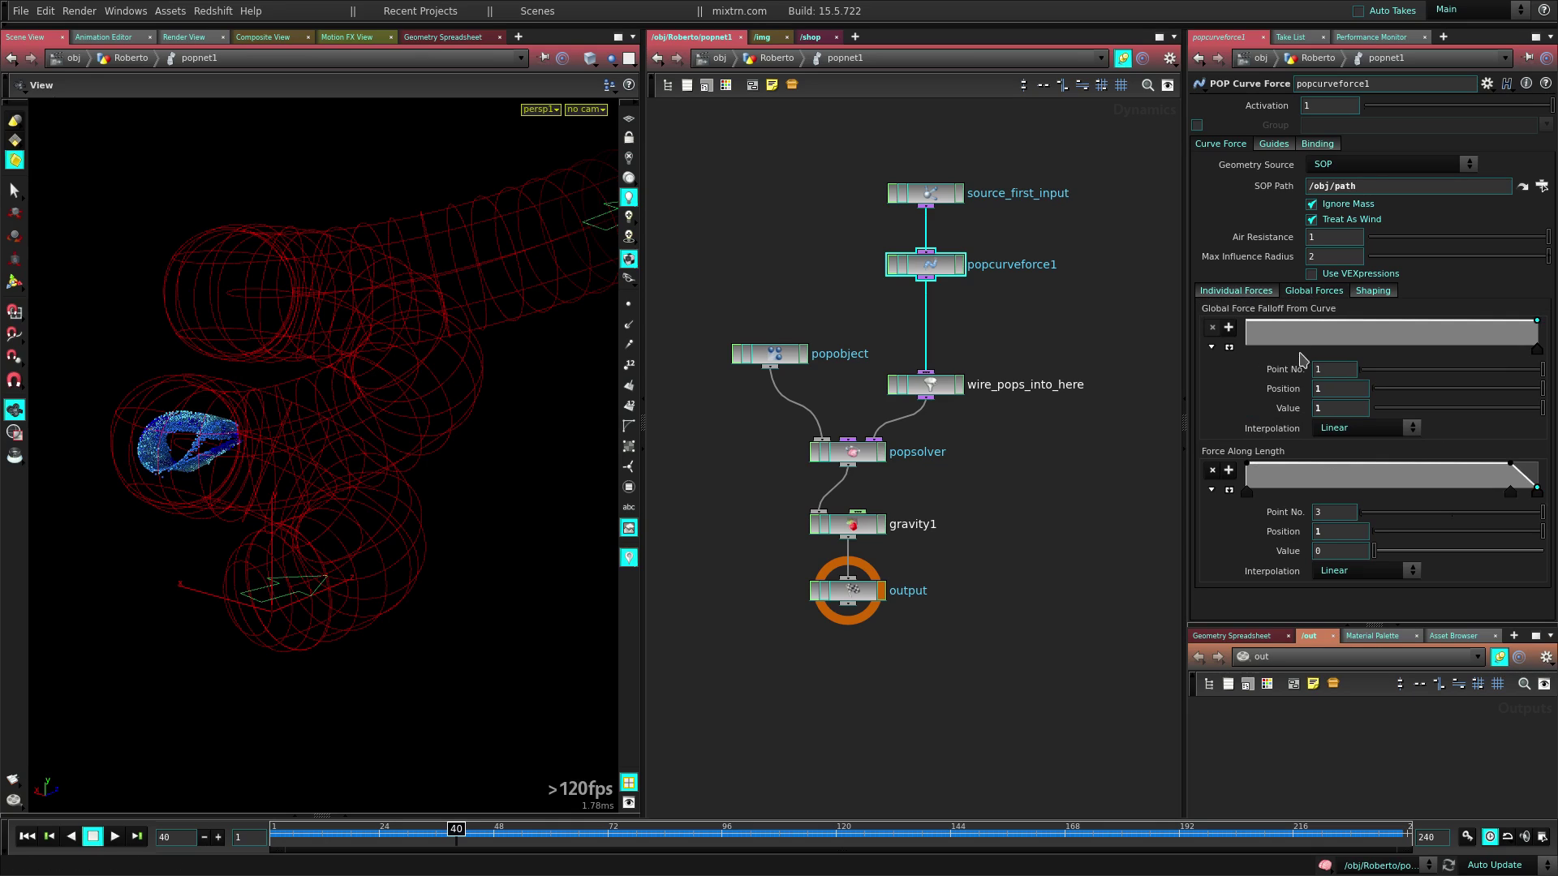
# In popcurveforce1's shaping settings, lower the end point of Scale Radius Along Length to 0.416667 to taper the guide tube
pyautogui.click(1380, 292)
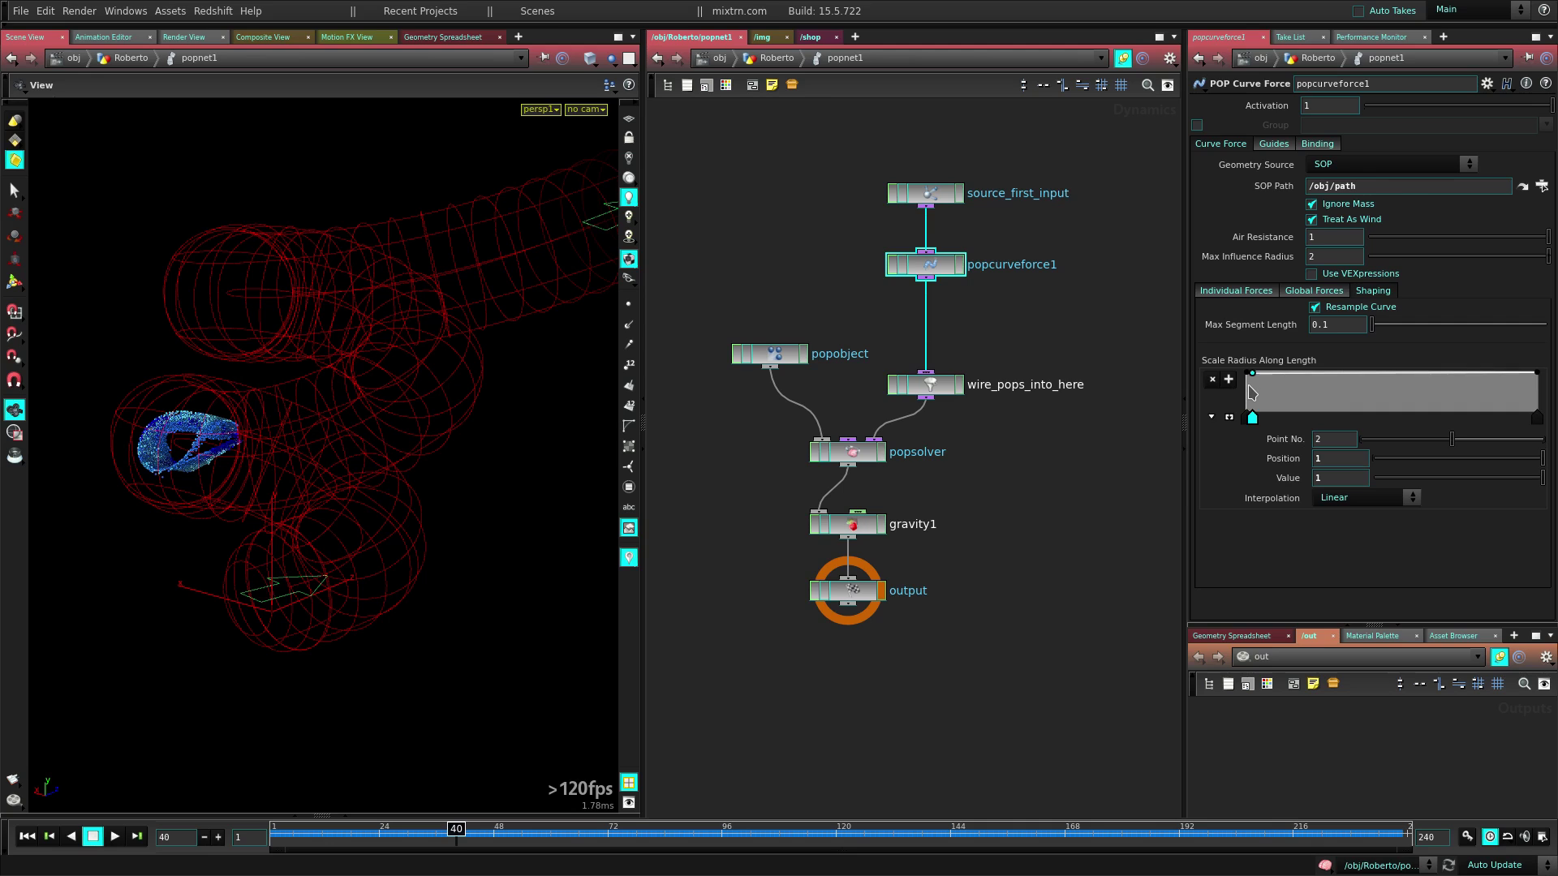
pyautogui.moveTo(1249, 388); pyautogui.dragTo(1543, 403)
pyautogui.moveTo(909, 531); pyautogui.dragTo(334, 612, button='middle')
pyautogui.scroll(-5, 860, 479)
pyautogui.moveTo(901, 483); pyautogui.dragTo(1047, 457, button='middle')
pyautogui.scroll(5, 998, 475)
pyautogui.moveTo(376, 546); pyautogui.dragTo(422, 560)
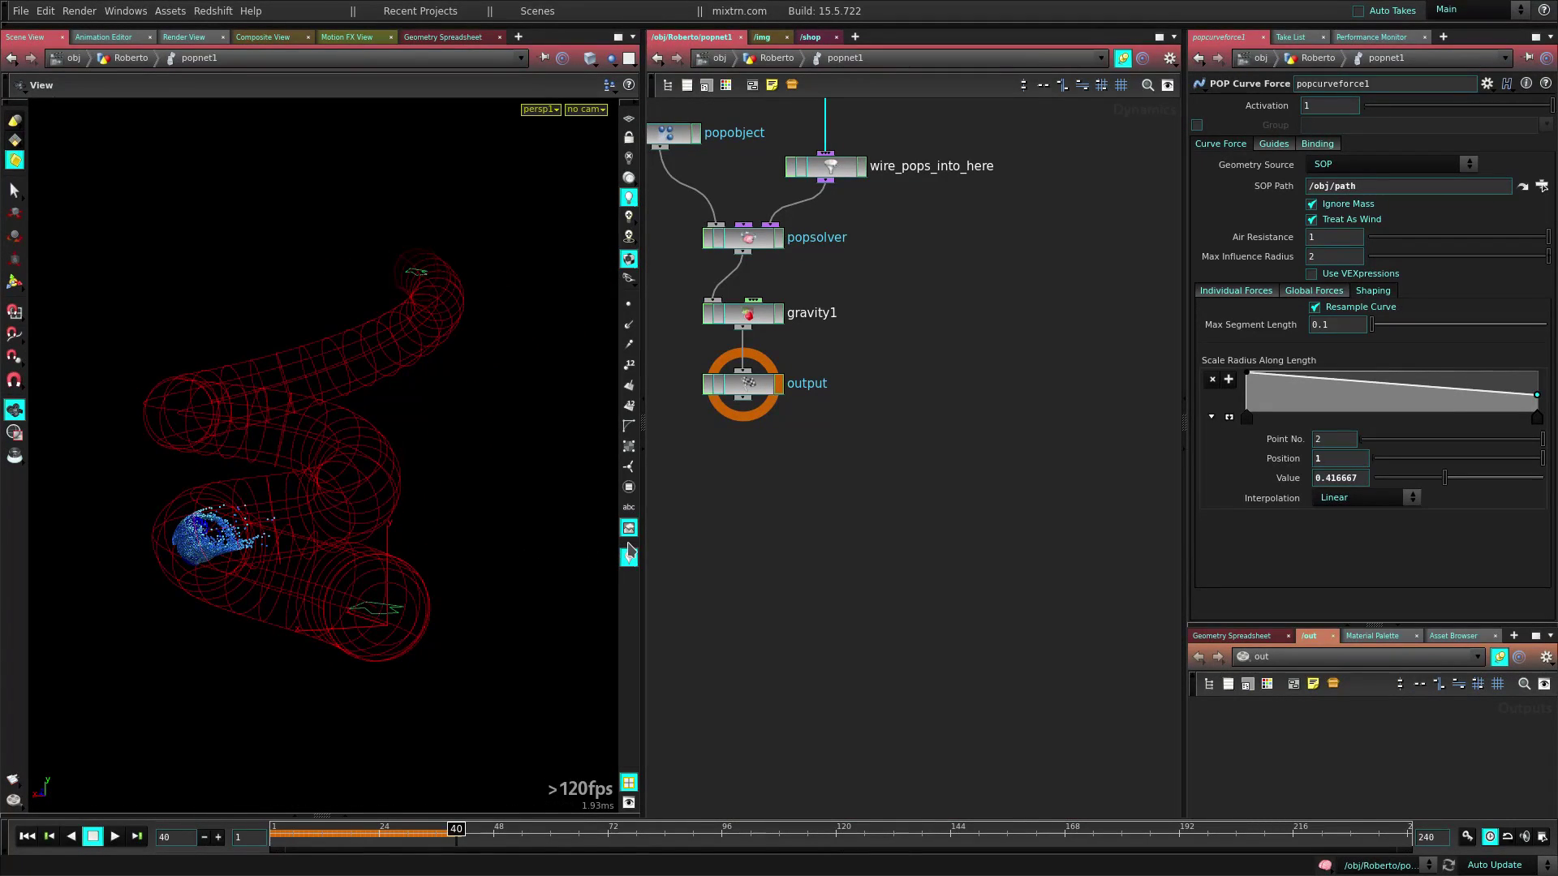
# Play the simulation with the tapered tube, stop it at frame 237, and fit the whole node network in view
pyautogui.press('Up')
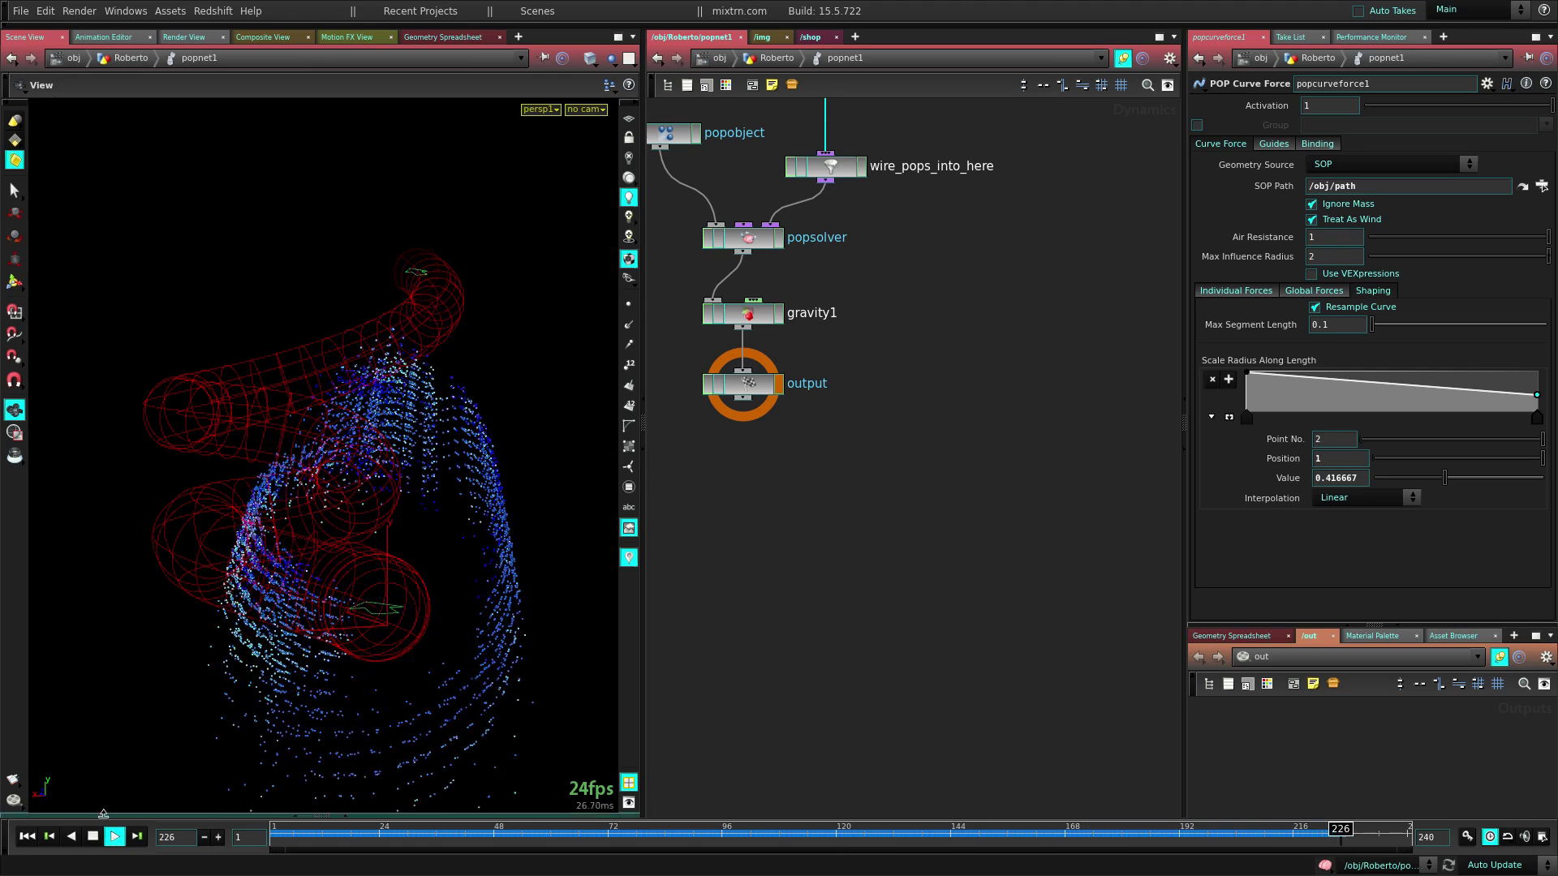
pyautogui.click(93, 836)
pyautogui.moveTo(357, 592); pyautogui.dragTo(800, 459)
pyautogui.press('h')
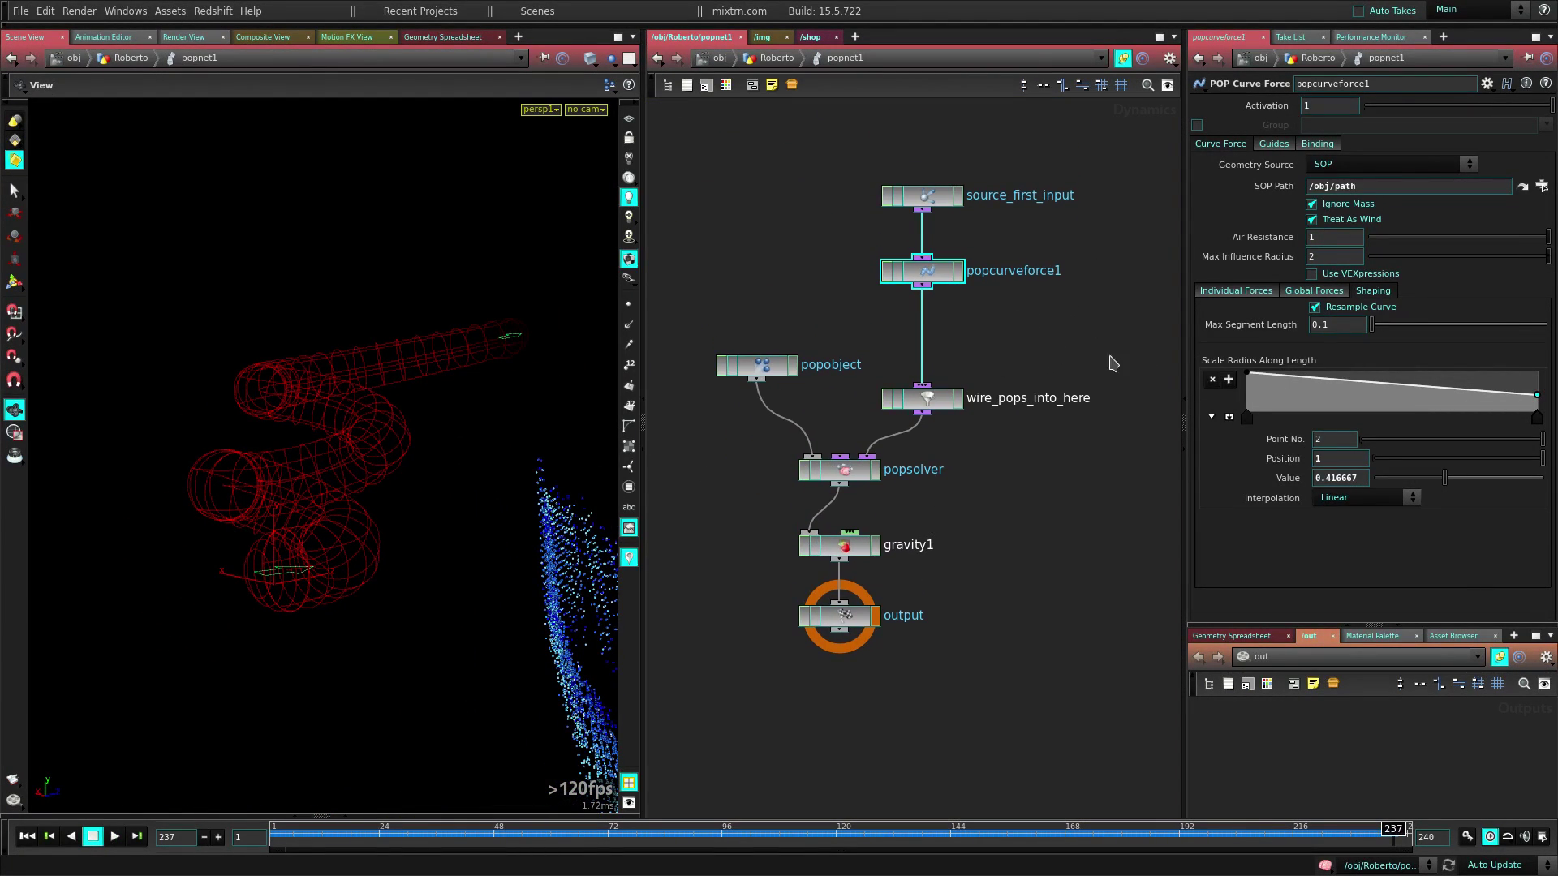
# Review popcurveforce1's global force ramps and its individual follow, suction, orbit and velocity force falloff ramps
pyautogui.click(1314, 291)
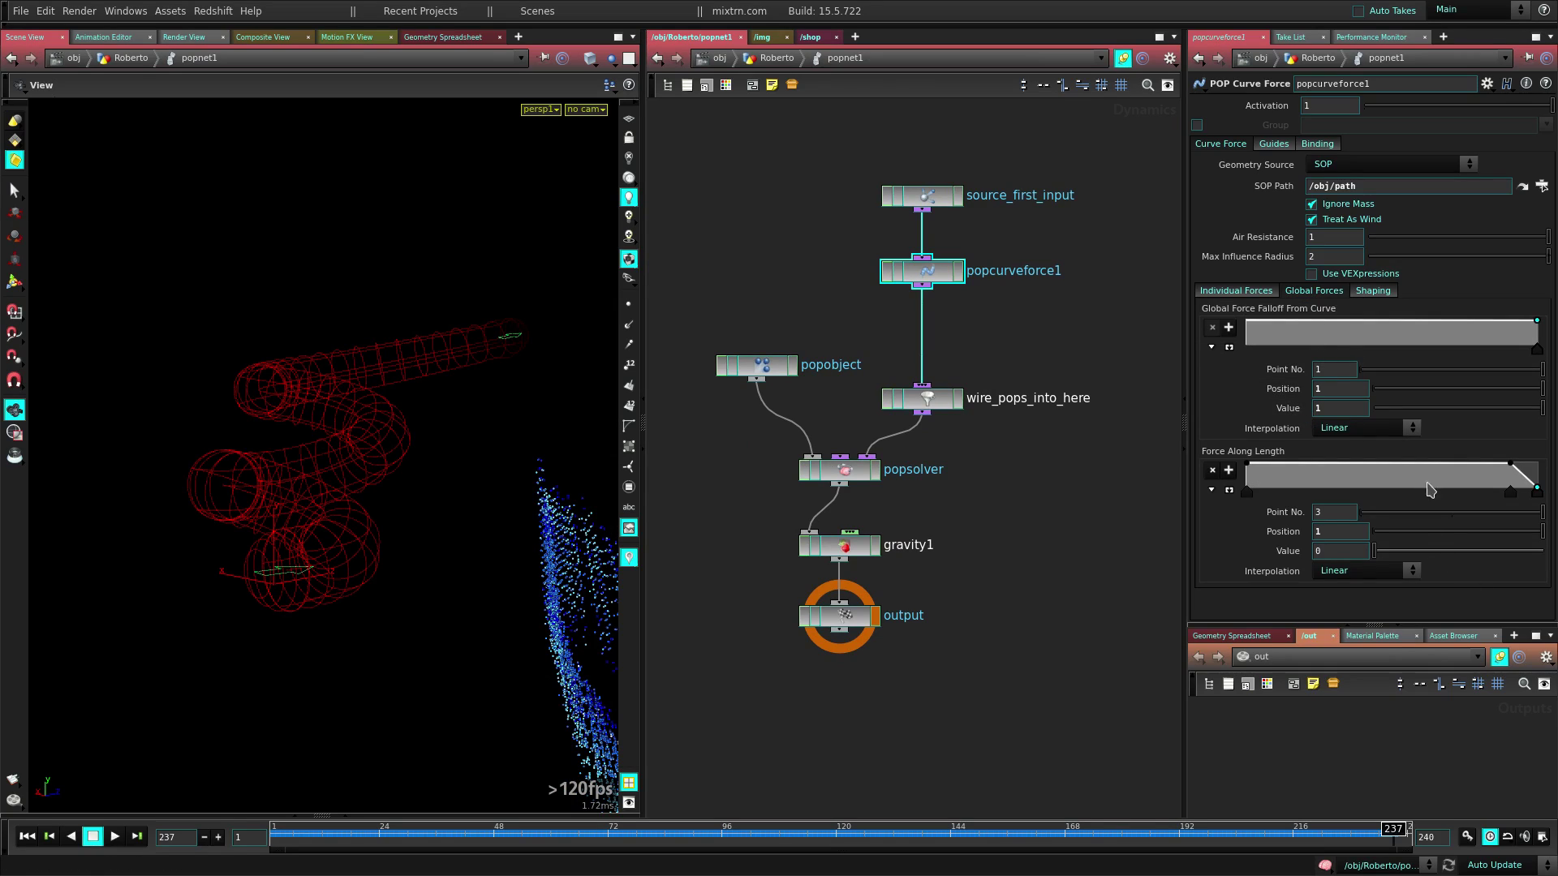
pyautogui.moveTo(517, 487); pyautogui.dragTo(381, 560)
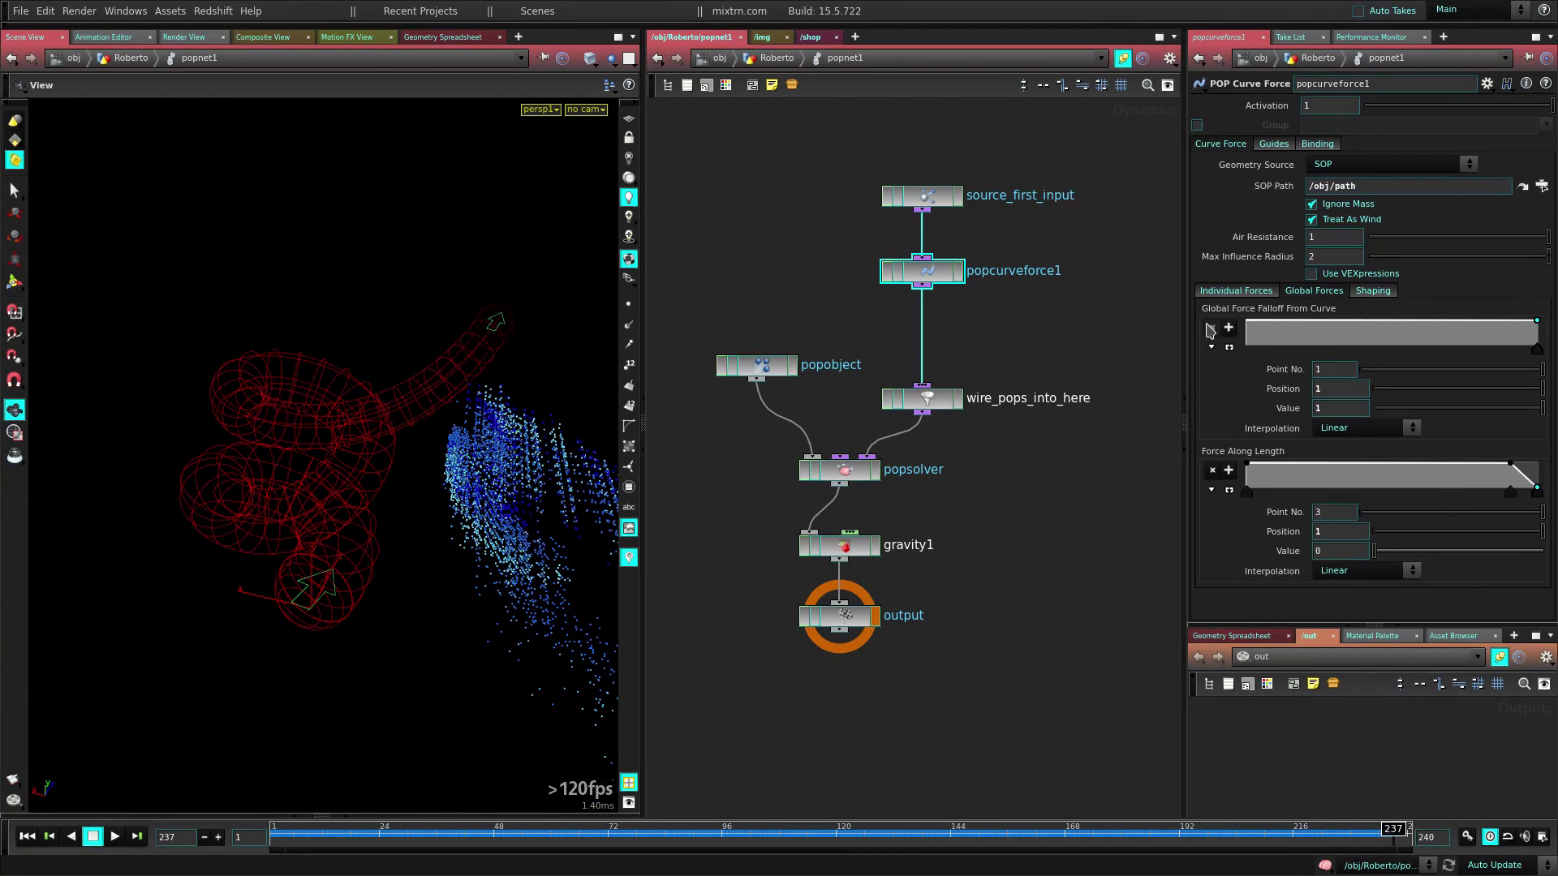
pyautogui.click(1250, 294)
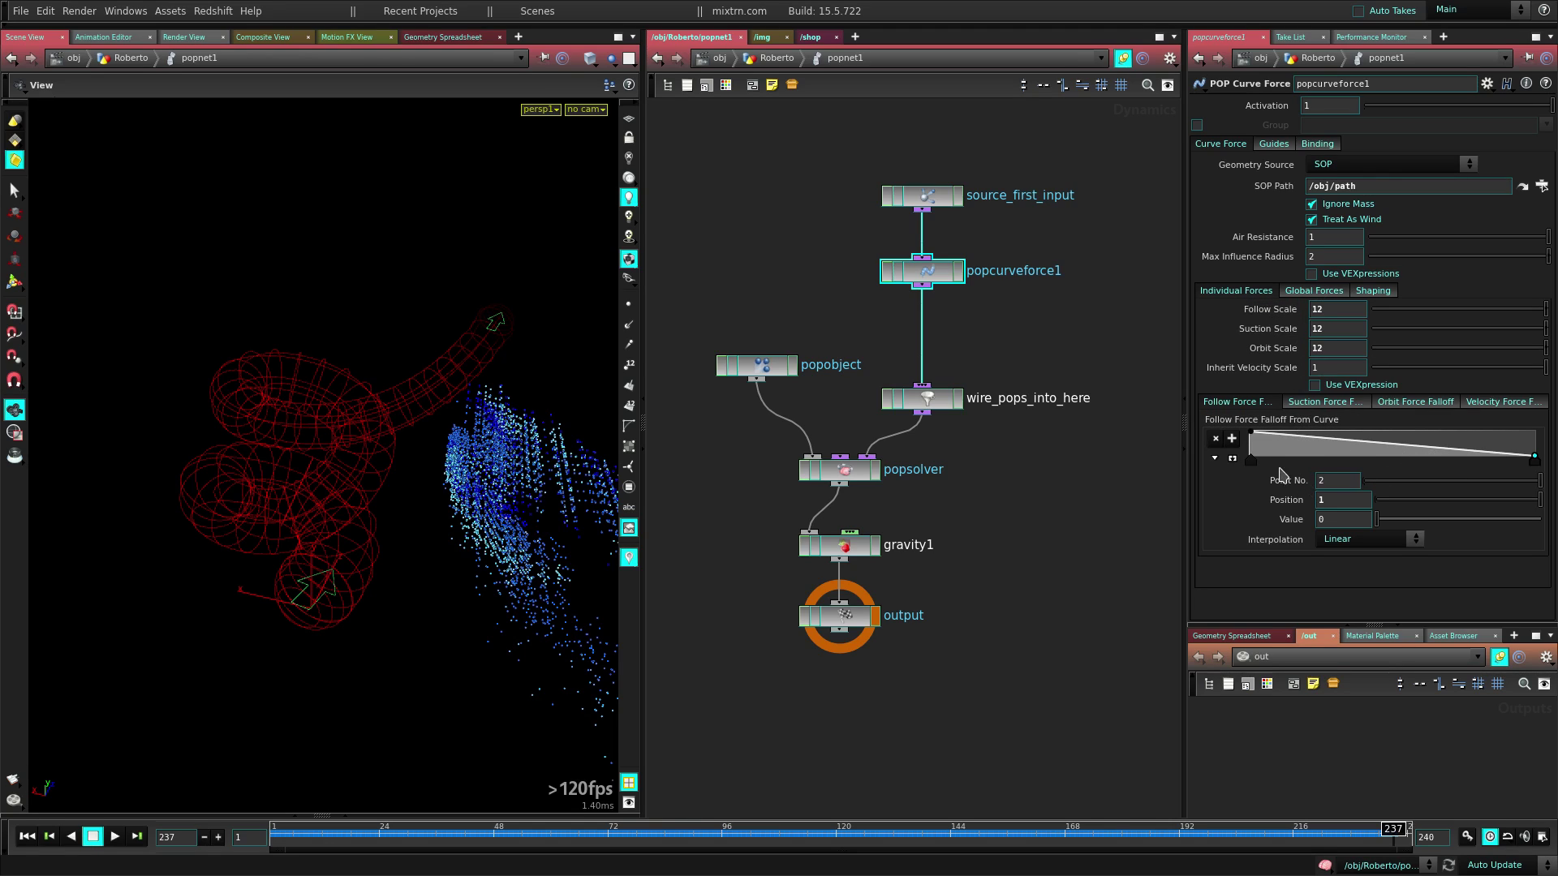
pyautogui.click(1339, 403)
pyautogui.click(1438, 403)
pyautogui.click(1484, 403)
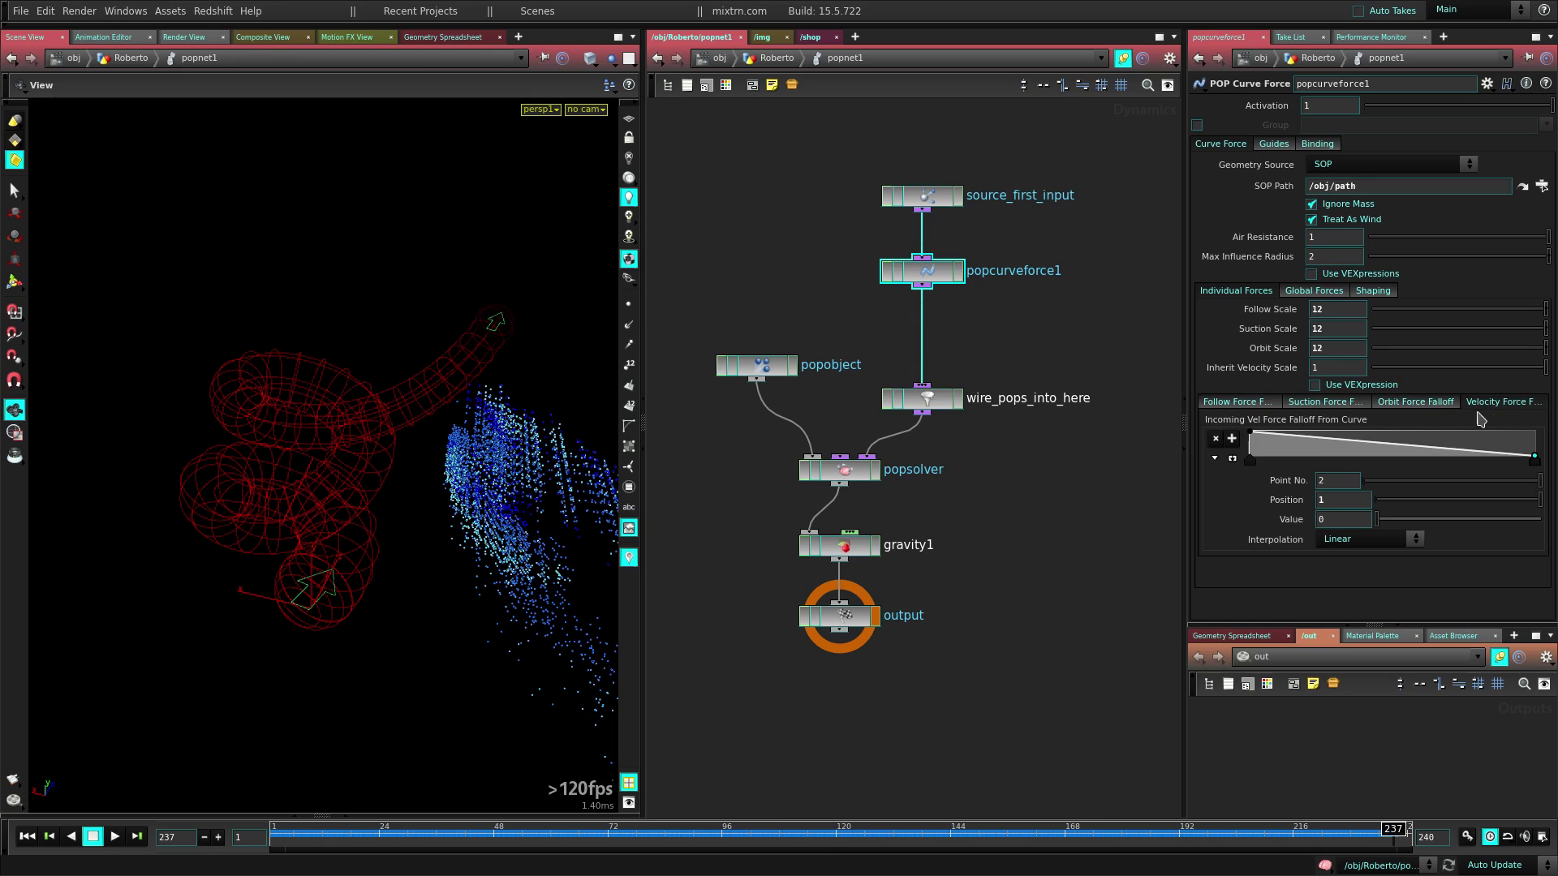
pyautogui.click(1209, 405)
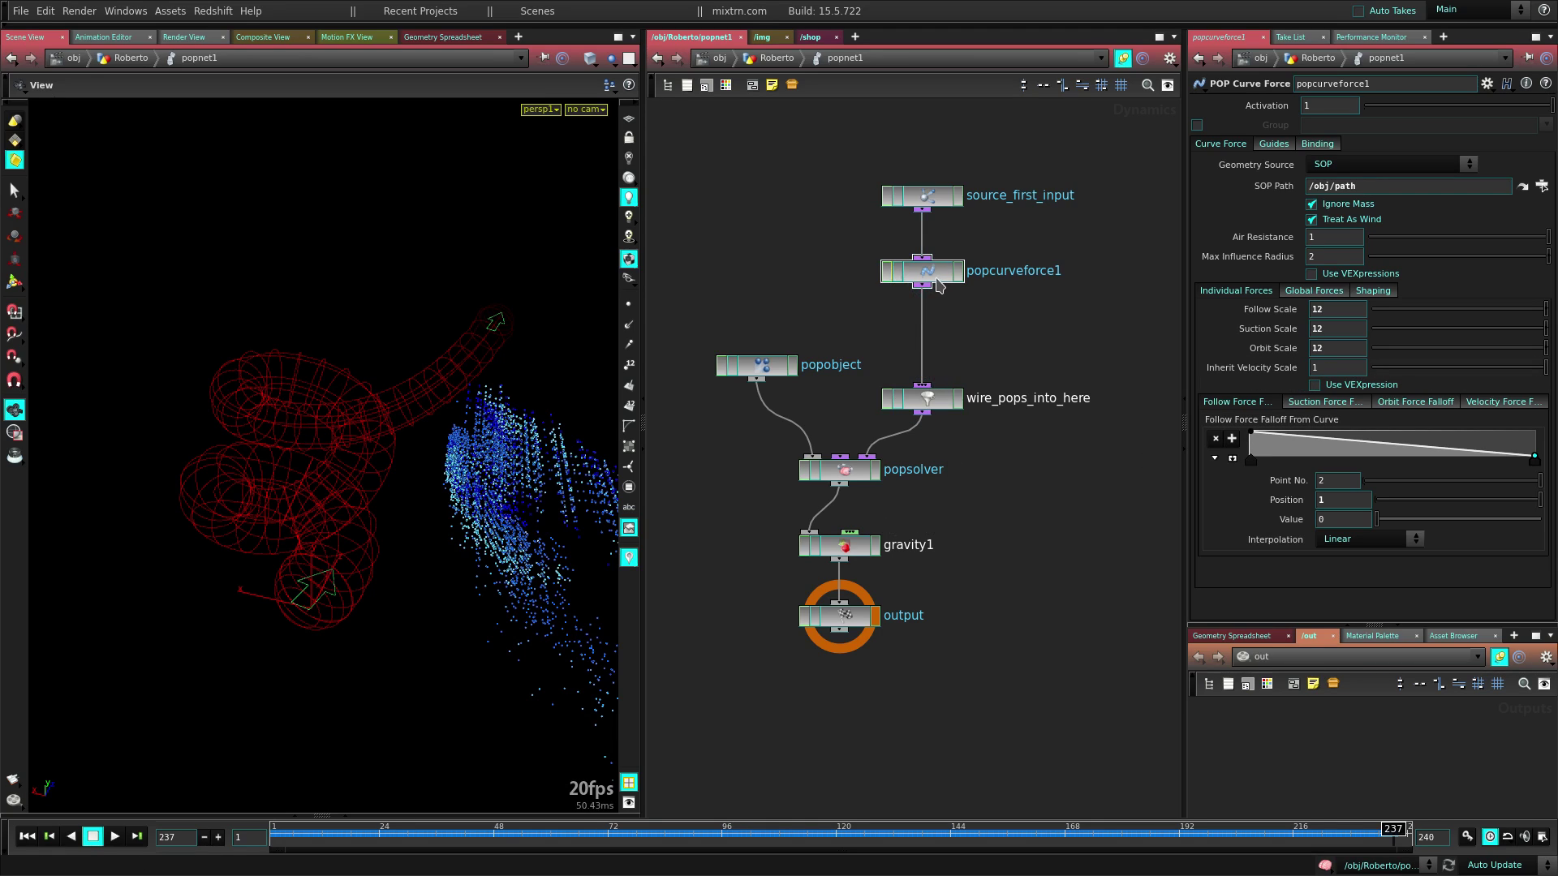
# Move popcurveforce1 slightly up in the network and replay the simulation from the first frame, stopping at frame 48
pyautogui.moveTo(938, 284); pyautogui.dragTo(939, 276)
pyautogui.moveTo(254, 484); pyautogui.dragTo(466, 421)
pyautogui.click(26, 836)
pyautogui.click(114, 835)
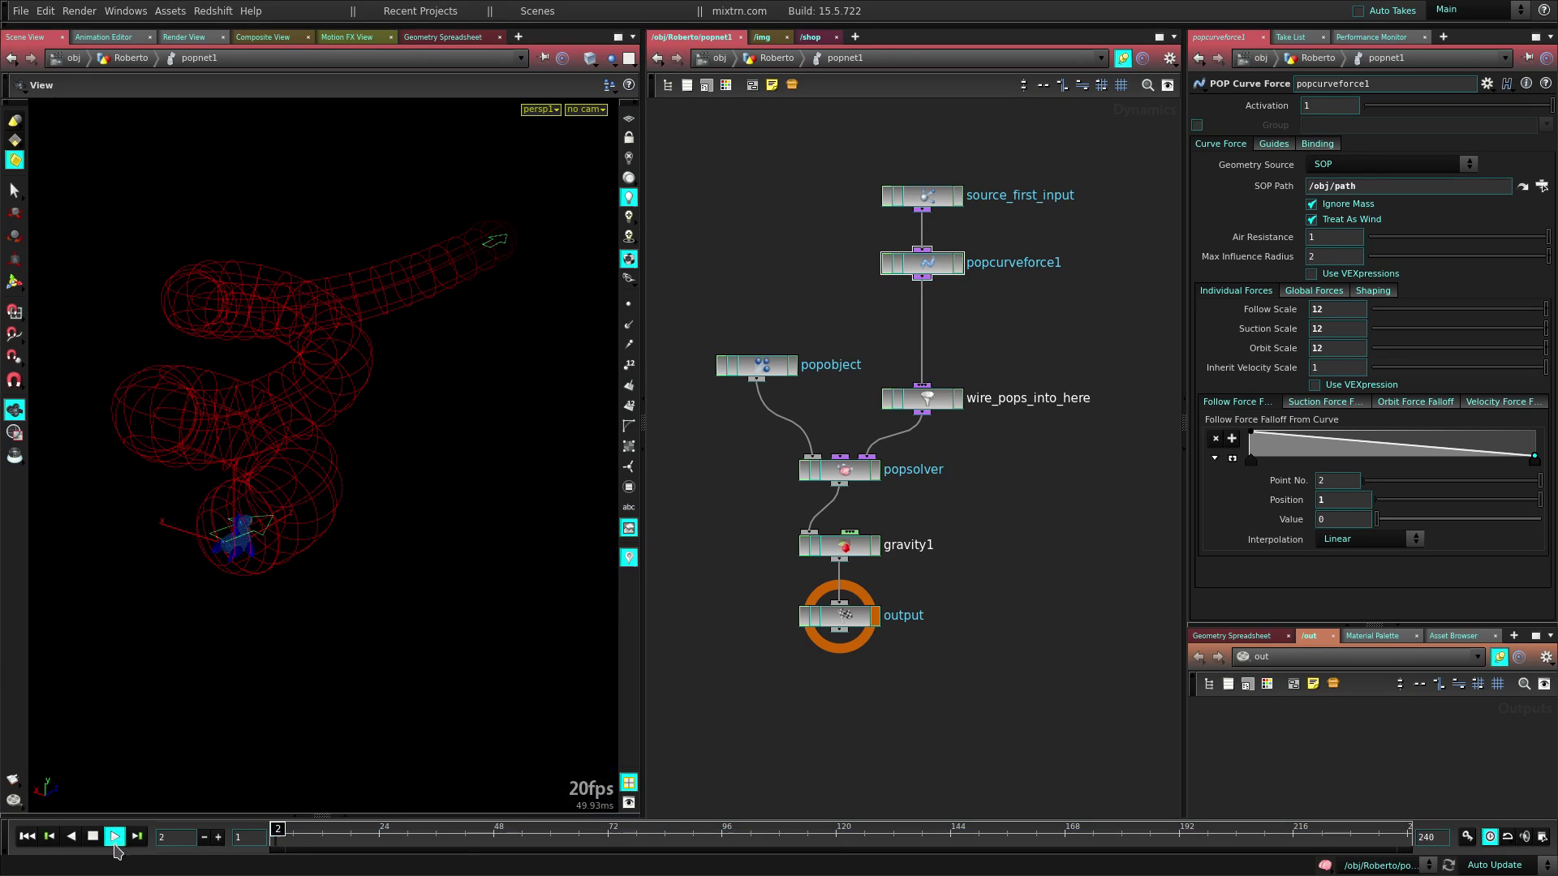
pyautogui.click(94, 837)
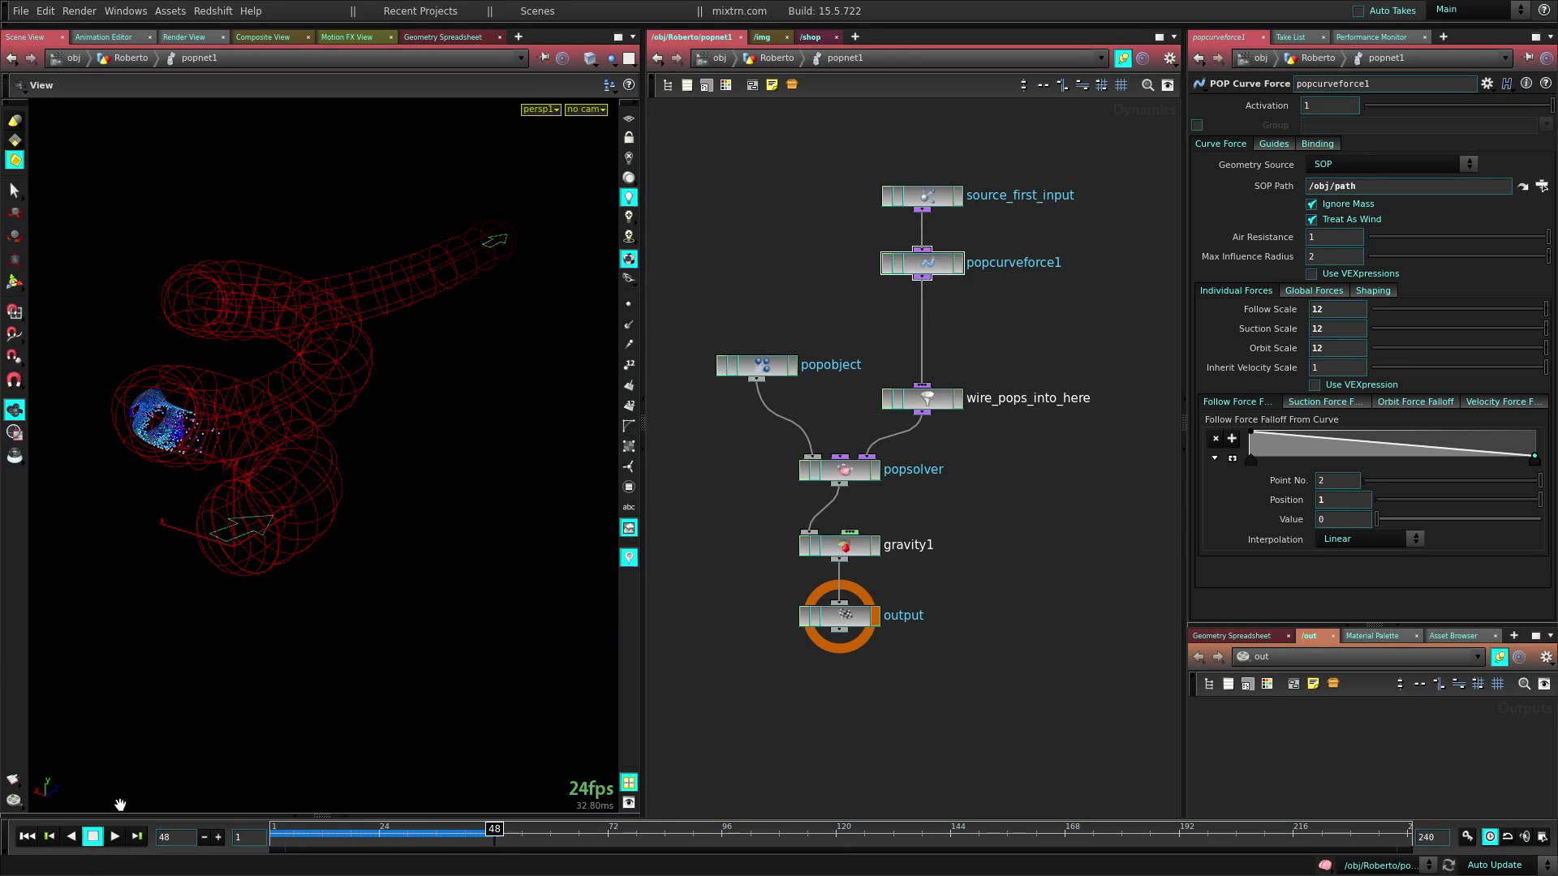
# Scrub from the first frame to frame 28 and examine the particle shape inside the tube up close
pyautogui.click(27, 836)
pyautogui.moveTo(285, 660); pyautogui.dragTo(439, 601, button='right')
pyautogui.moveTo(292, 834); pyautogui.dragTo(398, 829)
pyautogui.moveTo(406, 641); pyautogui.dragTo(480, 556)
pyautogui.moveTo(480, 556); pyautogui.dragTo(370, 600, button='middle')
pyautogui.moveTo(371, 600); pyautogui.dragTo(432, 713)
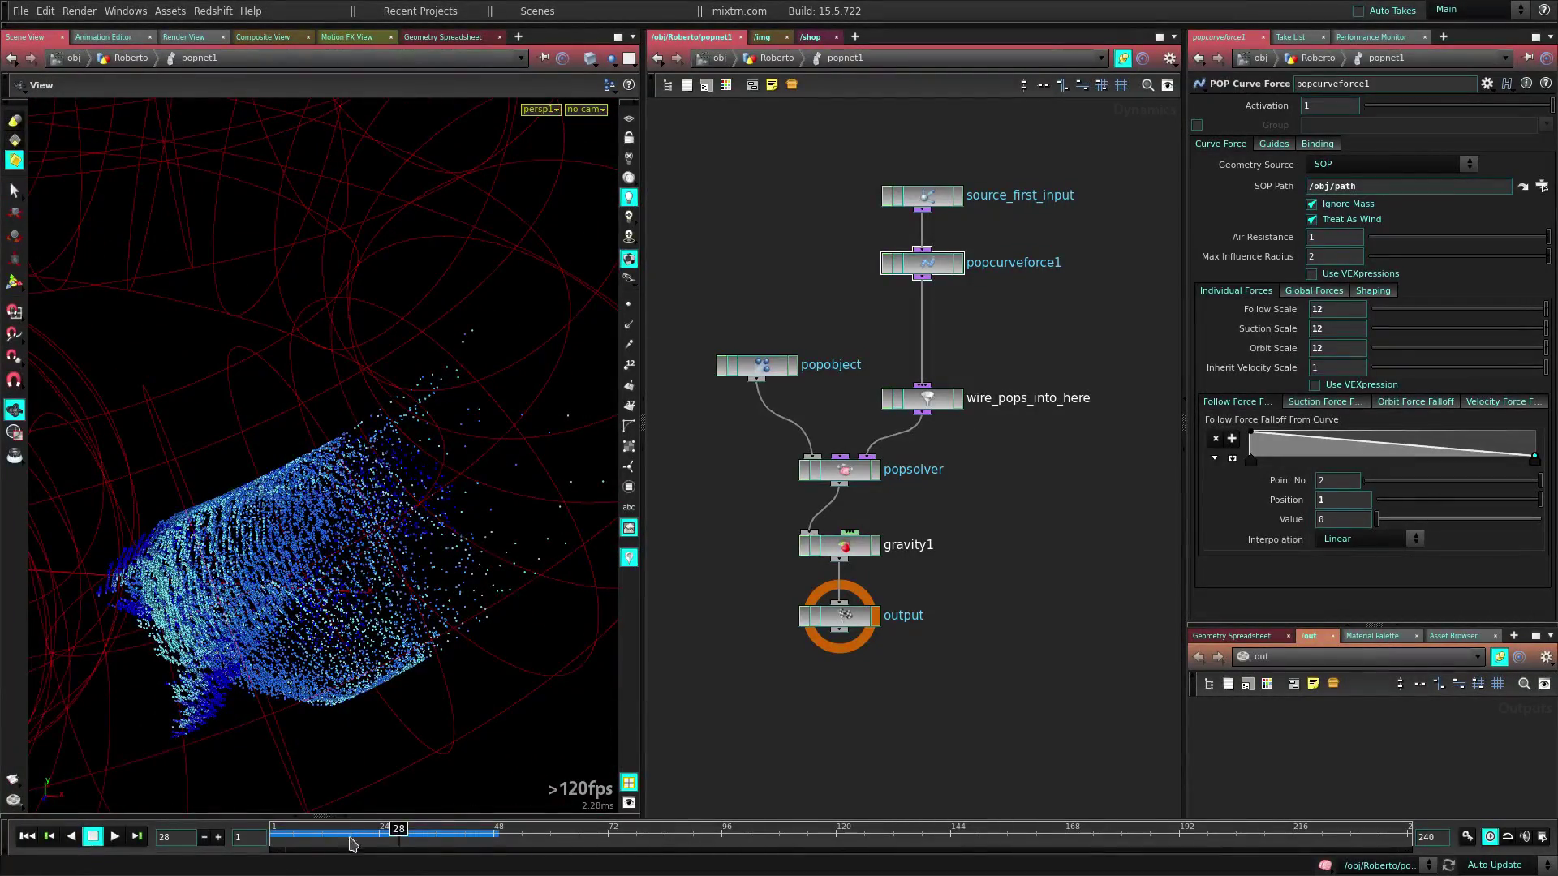
# Insert a POP Force node between popcurveforce1 and wire_pops_into_here, with noise Amplitude 20 and Swirl Size 2
pyautogui.click(276, 836)
pyautogui.moveTo(344, 616); pyautogui.dragTo(313, 664, button='right')
pyautogui.moveTo(314, 665); pyautogui.dragTo(406, 608)
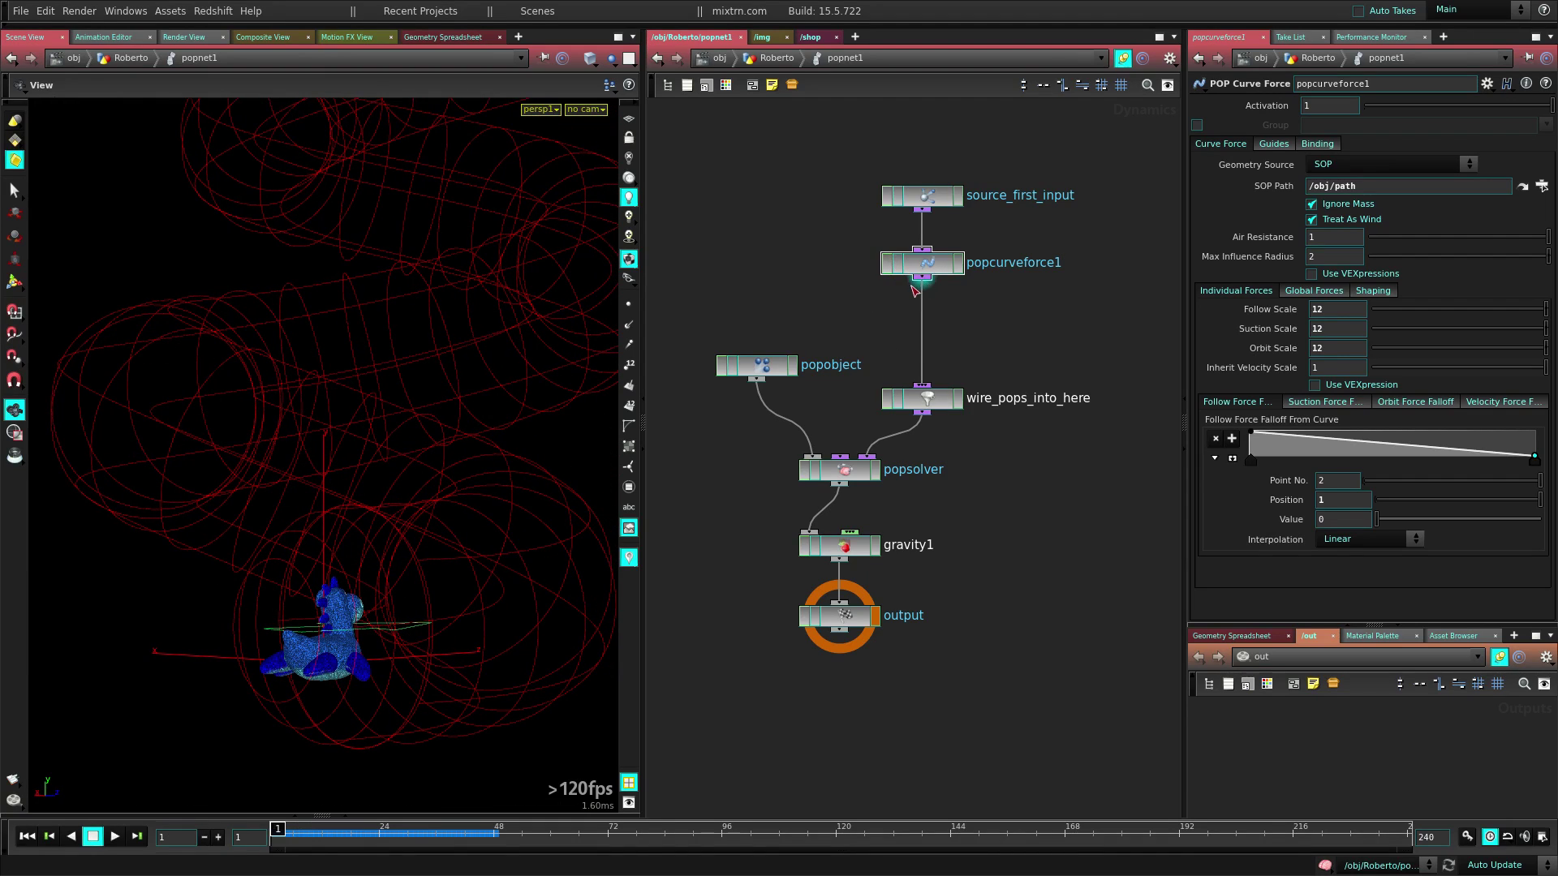
pyautogui.press('Tab')
pyautogui.moveTo(973, 529)
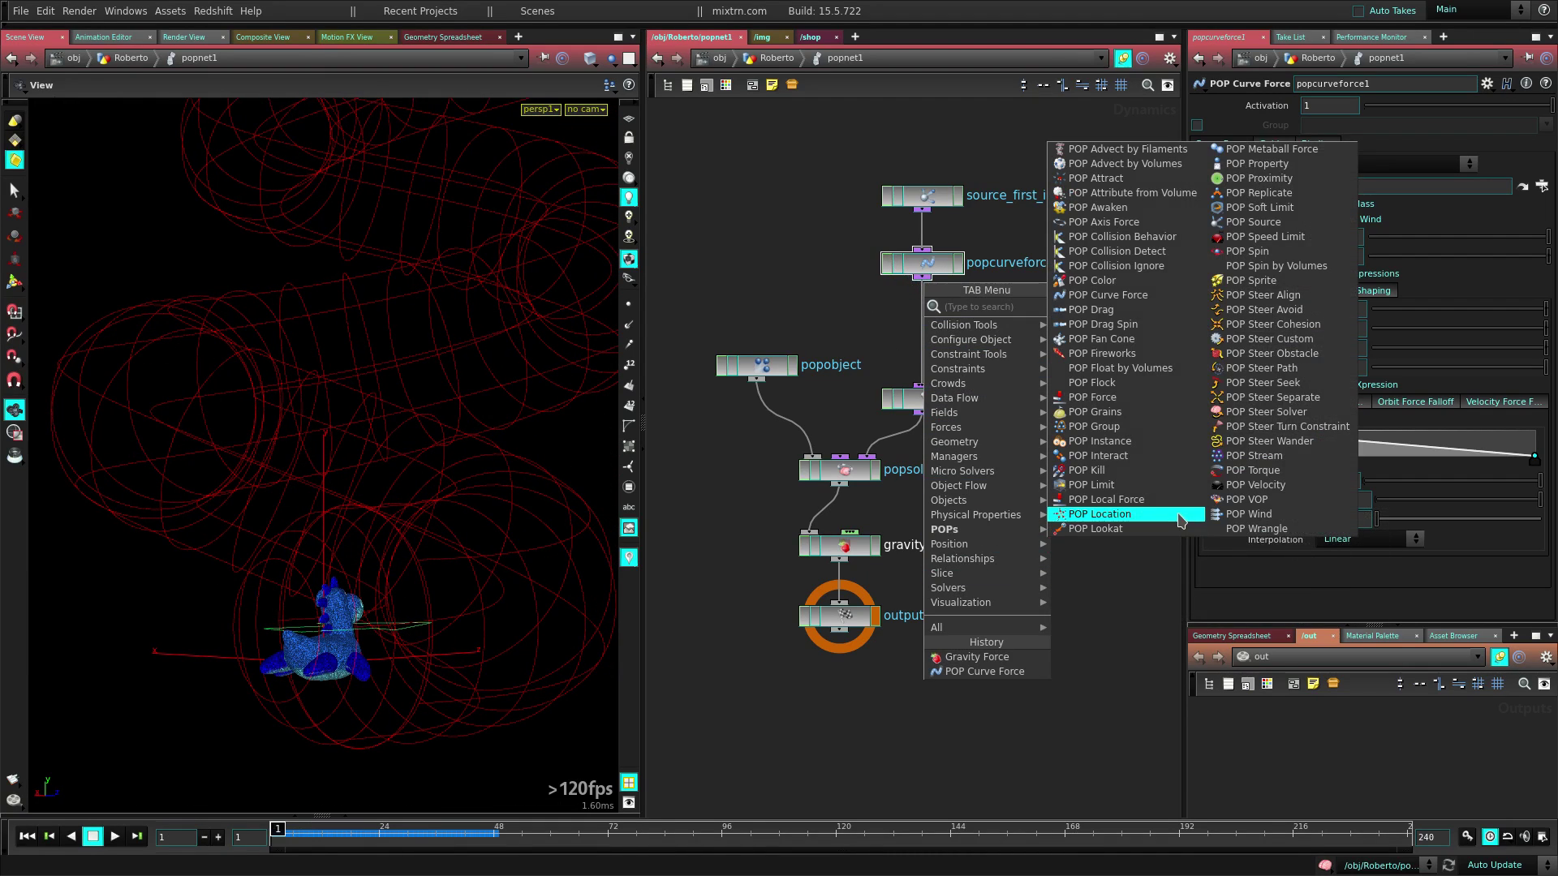
pyautogui.click(1091, 396)
pyautogui.click(925, 339)
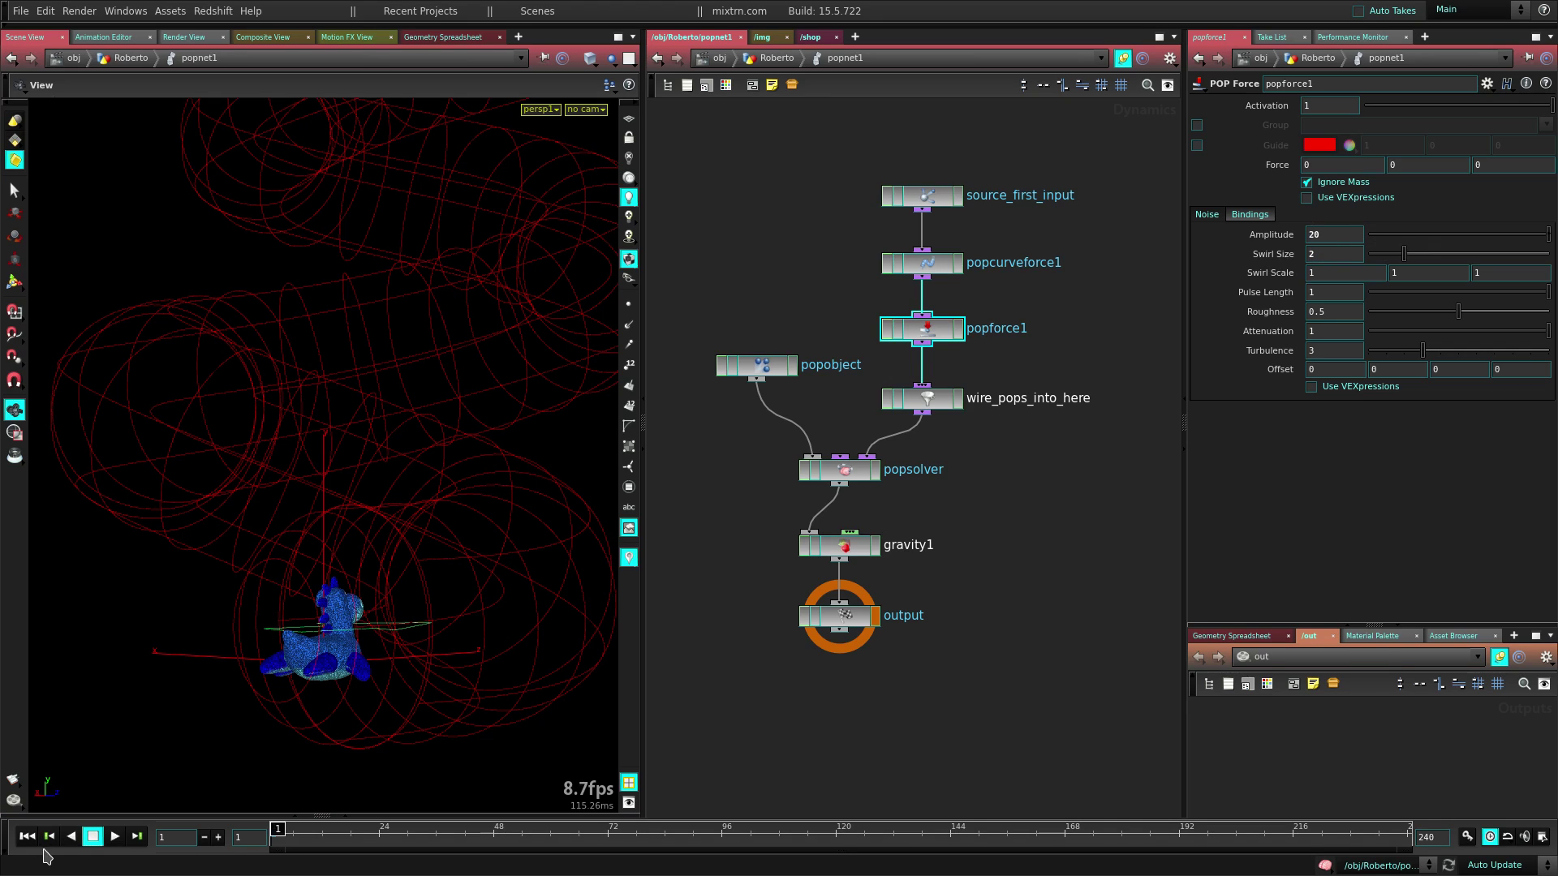
# Play the simulation with the noise force, examine the particles up close at frame 39, and return to frame 1
pyautogui.click(114, 836)
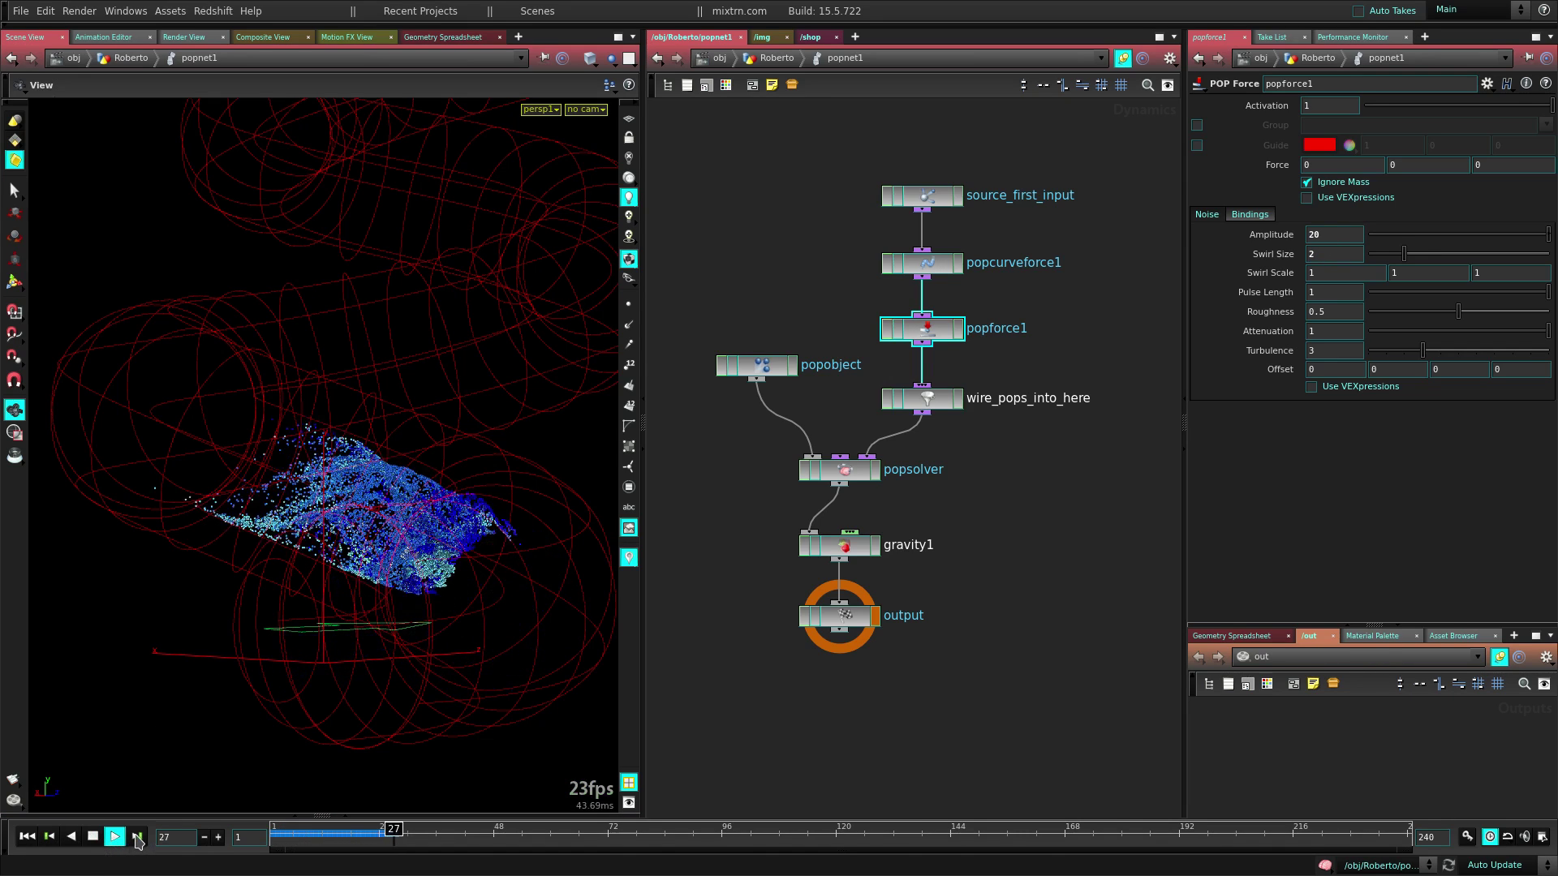
pyautogui.moveTo(186, 580); pyautogui.dragTo(274, 492)
pyautogui.moveTo(272, 550)
pyautogui.mouseDown()
pyautogui.moveTo(496, 545)
pyautogui.moveTo(349, 604)
pyautogui.moveTo(306, 649)
pyautogui.moveTo(244, 585)
pyautogui.moveTo(257, 545)
pyautogui.mouseUp()
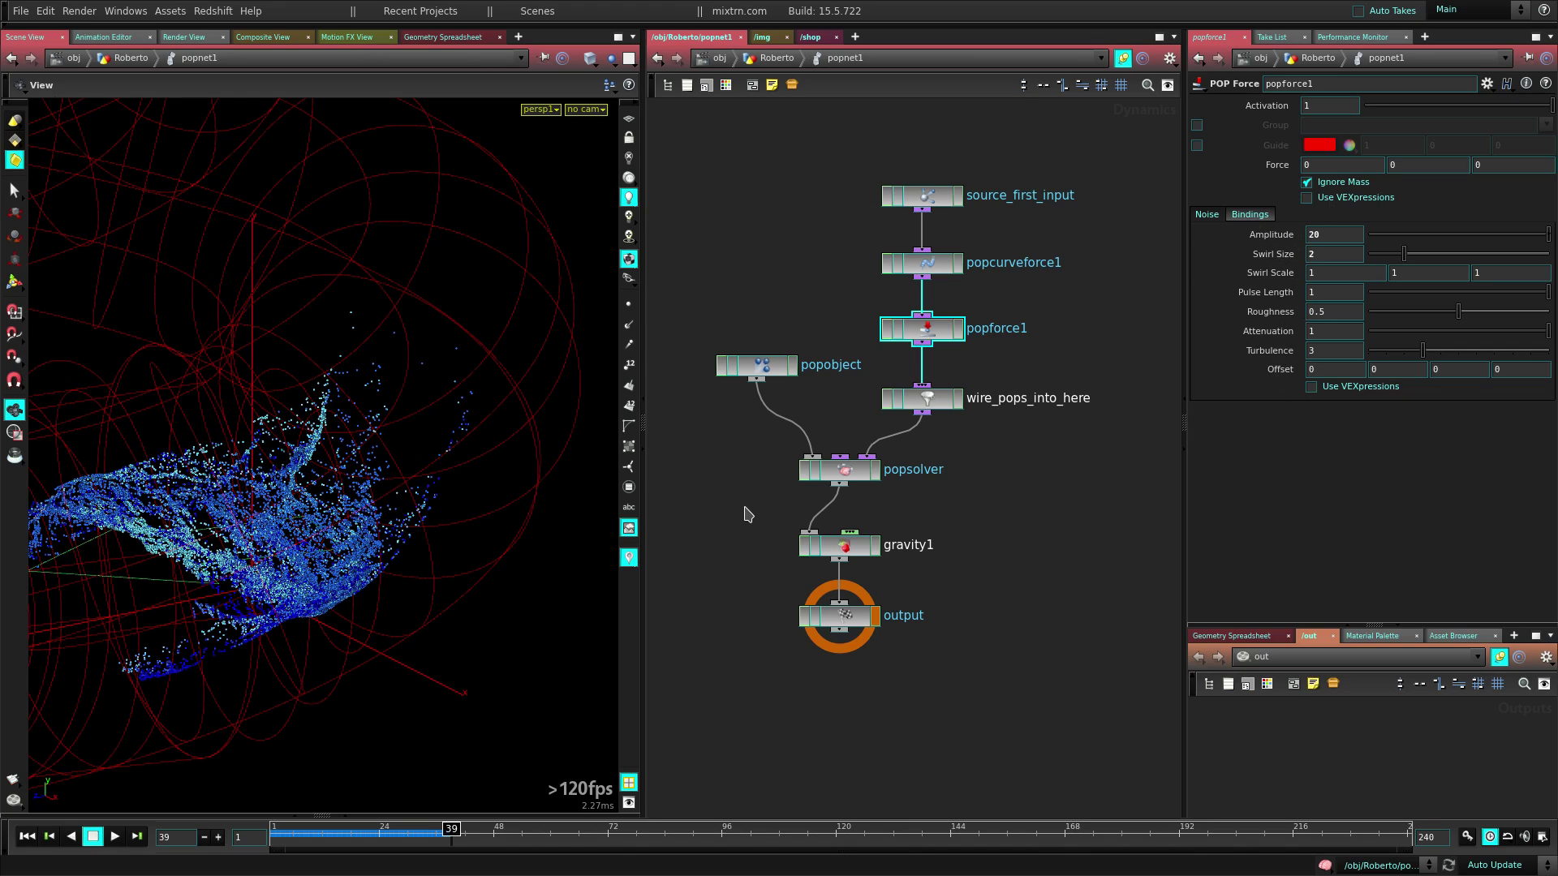
pyautogui.click(276, 833)
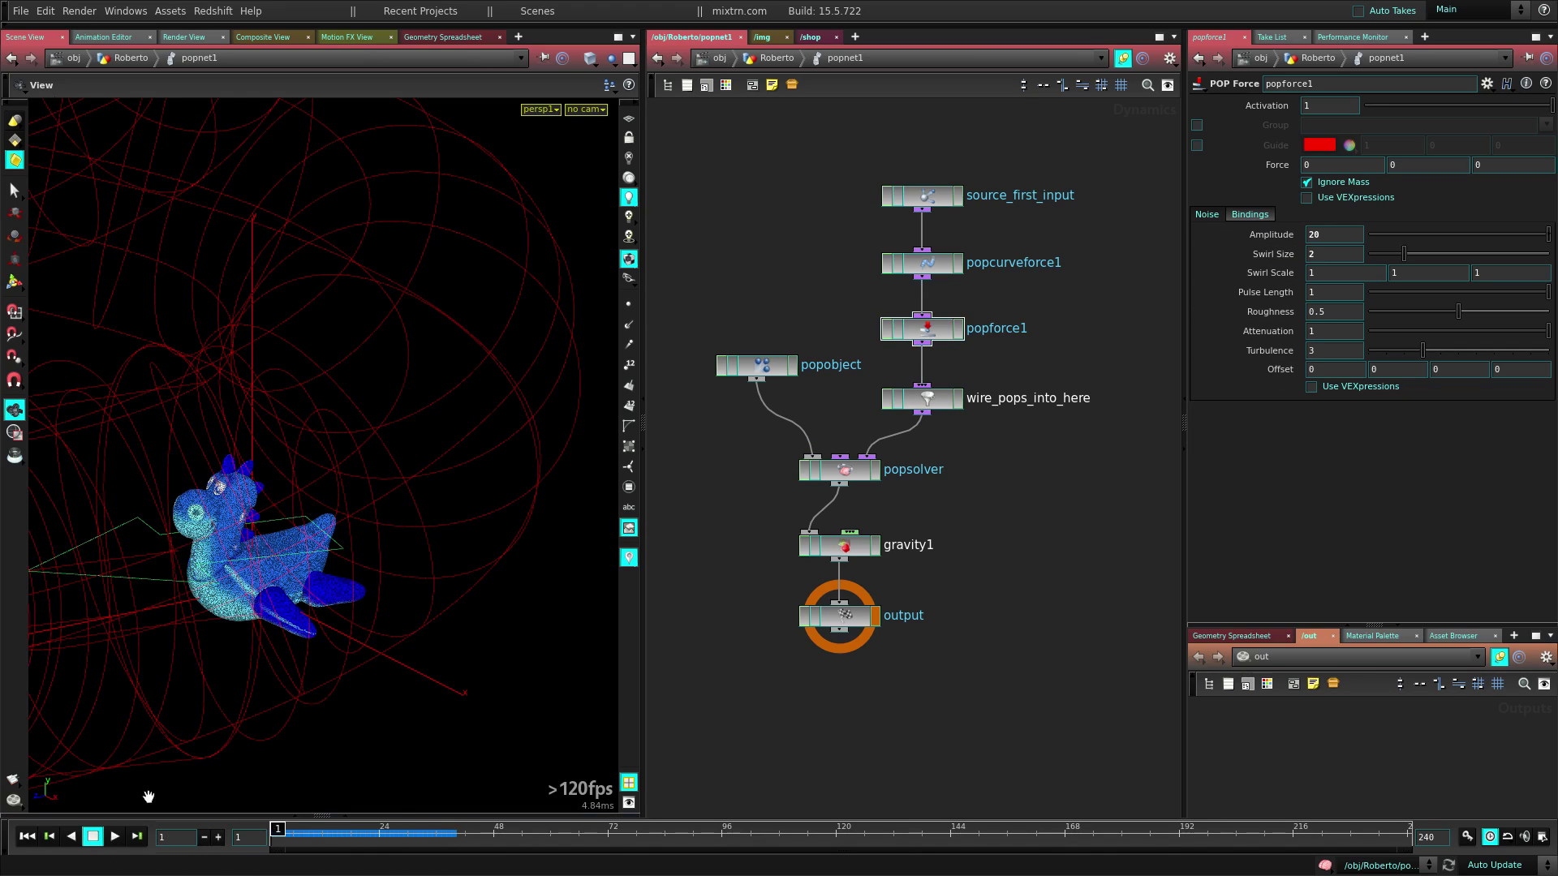
# Set scatter1's Force Total Count to 100000 in the Roberto network and go back inside popnet1
pyautogui.press('u')
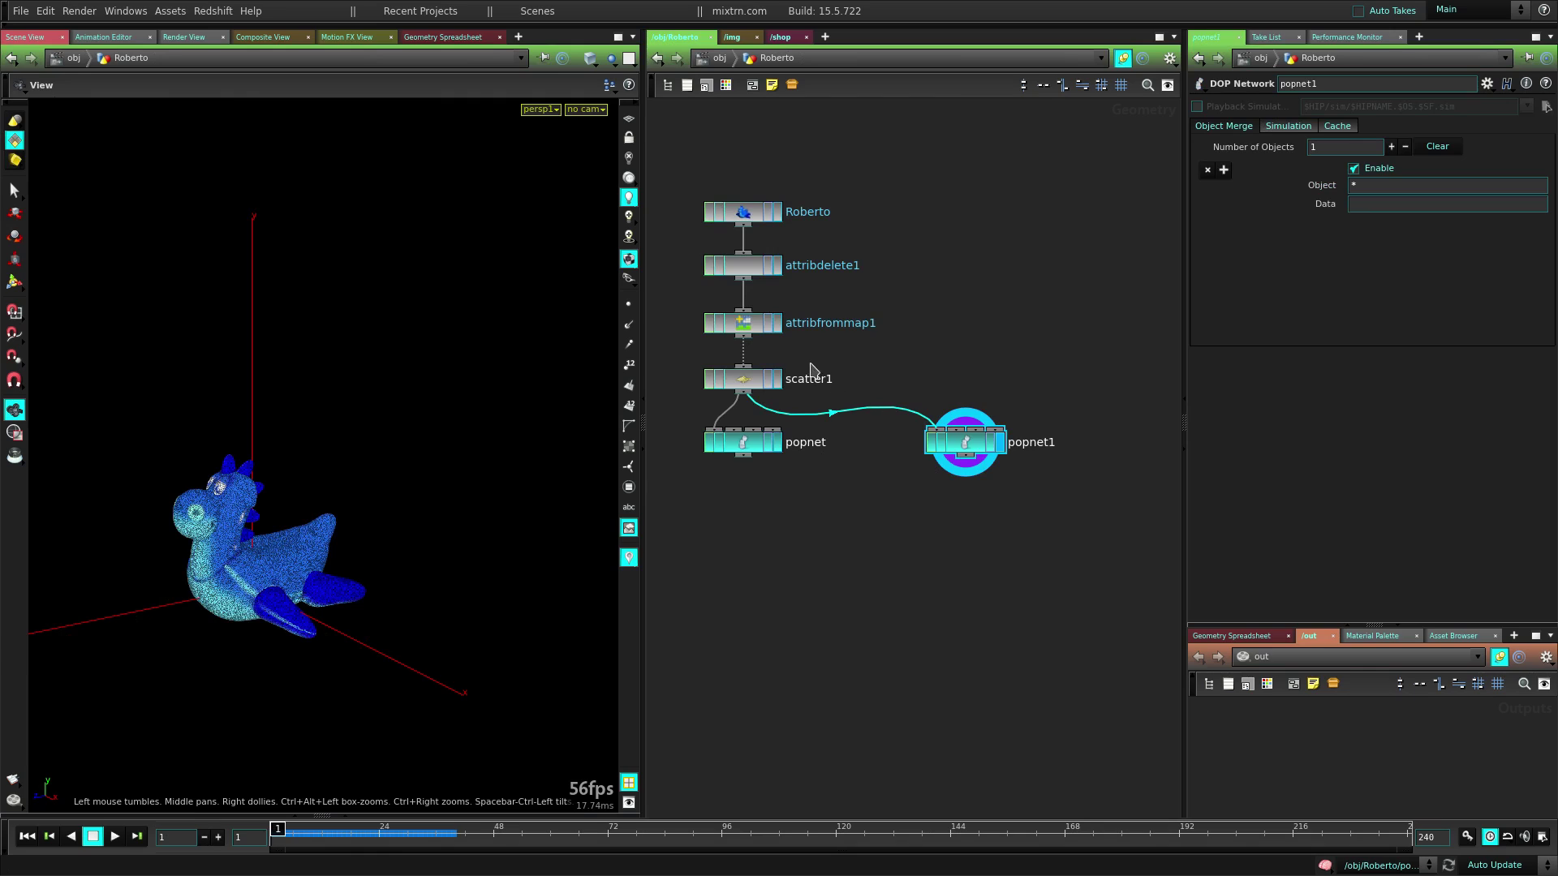
pyautogui.click(742, 382)
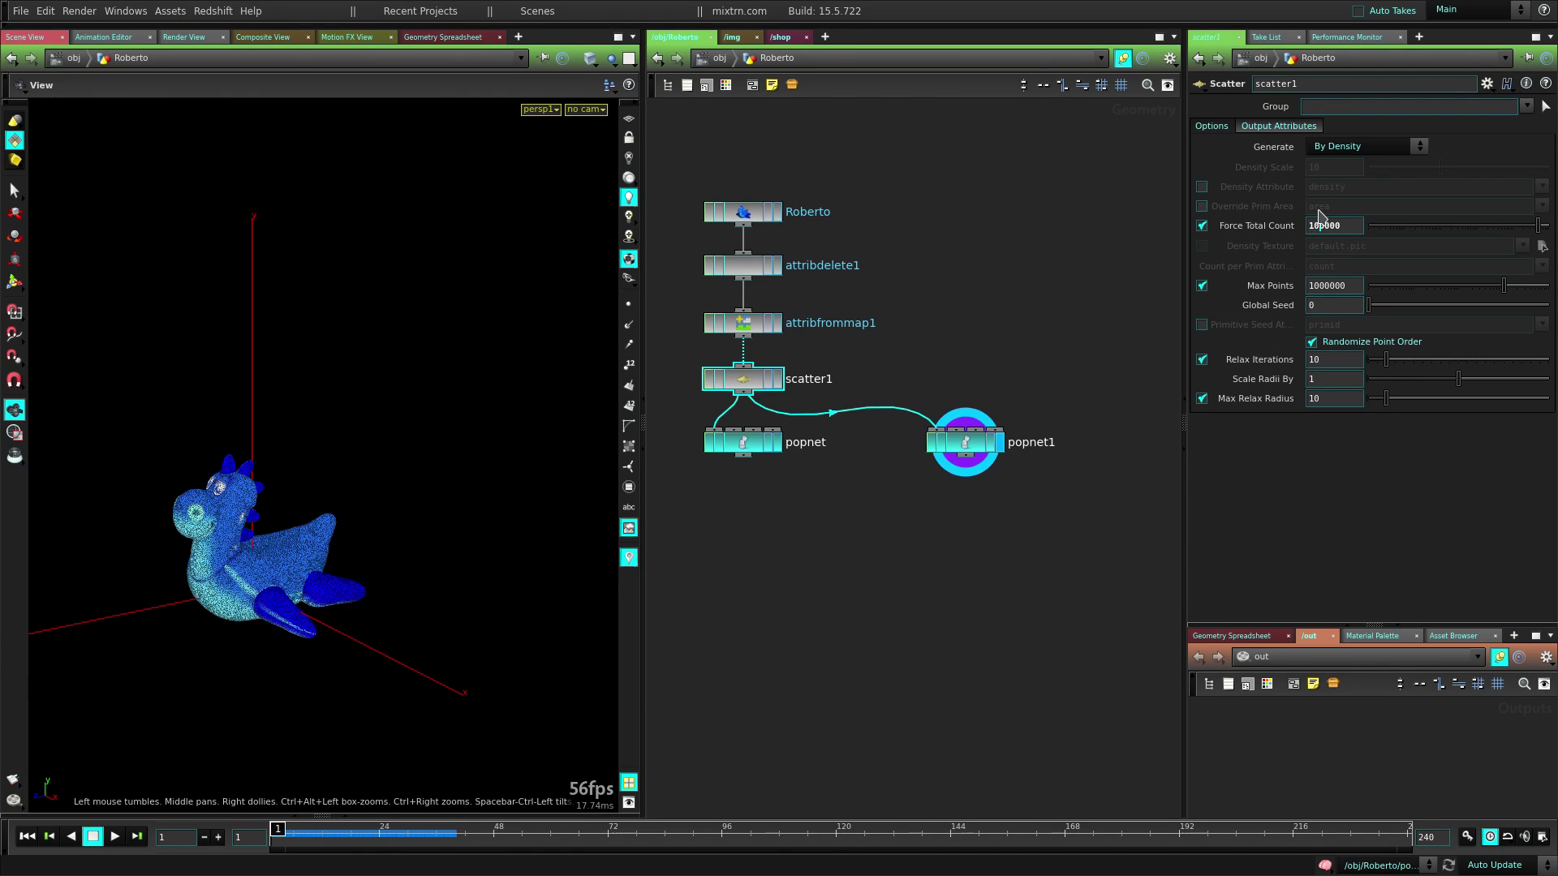
pyautogui.doubleClick(971, 449)
# Play the simulation, follow the particles through the guide tube from several angles, and stop at frame 103
pyautogui.press('Up')
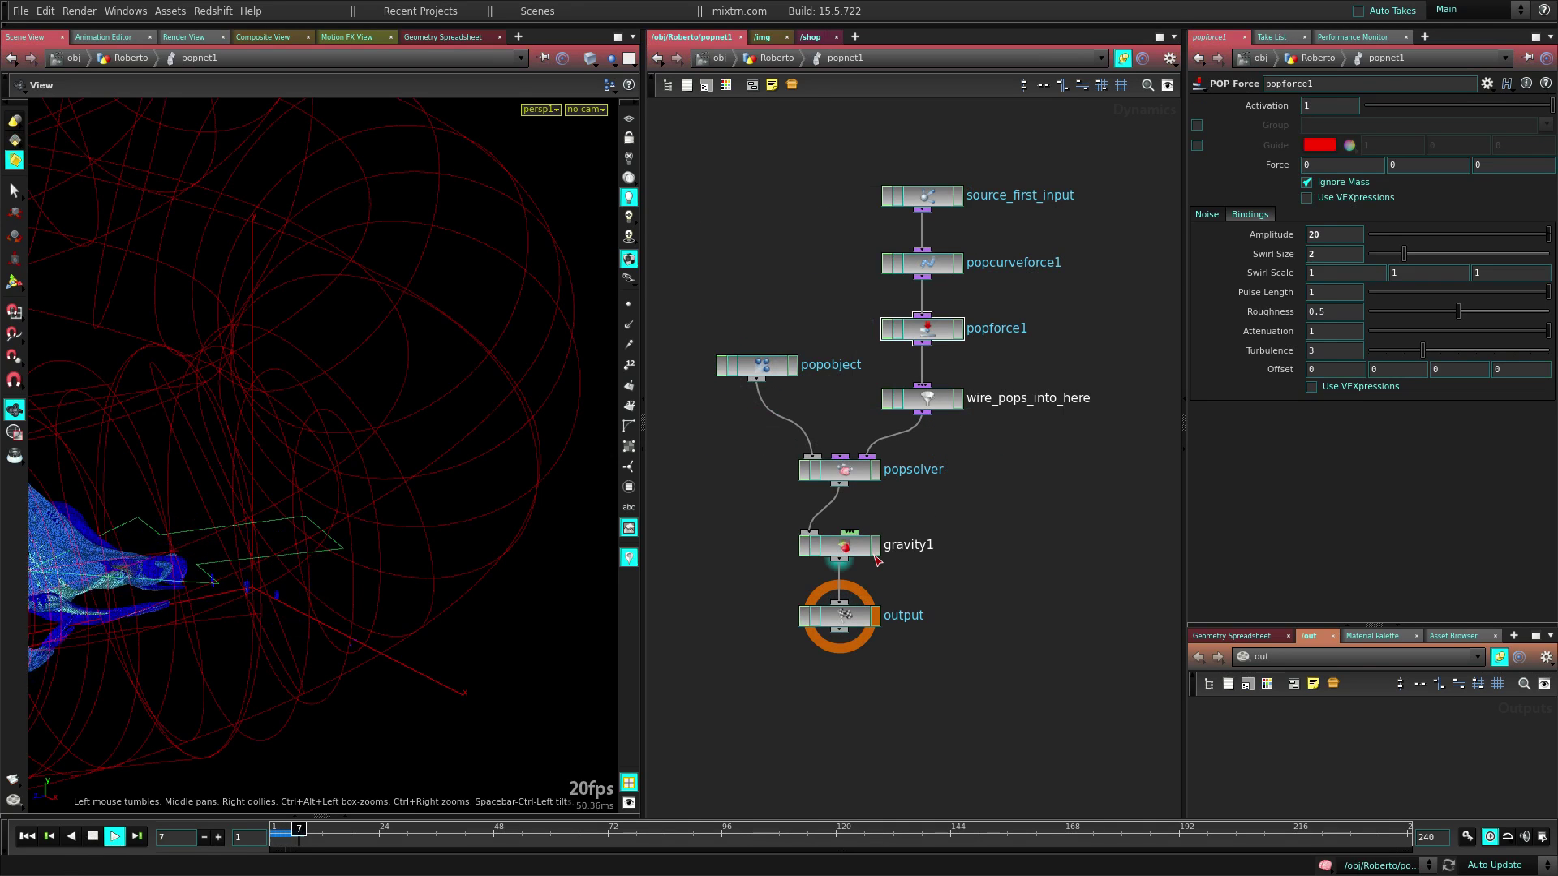
pyautogui.moveTo(344, 546); pyautogui.dragTo(396, 595, button='right')
pyautogui.moveTo(396, 595); pyautogui.dragTo(468, 573, button='middle')
pyautogui.moveTo(467, 573); pyautogui.dragTo(453, 557)
pyautogui.moveTo(453, 556); pyautogui.dragTo(397, 581, button='middle')
pyautogui.moveTo(397, 581); pyautogui.dragTo(480, 587, button='right')
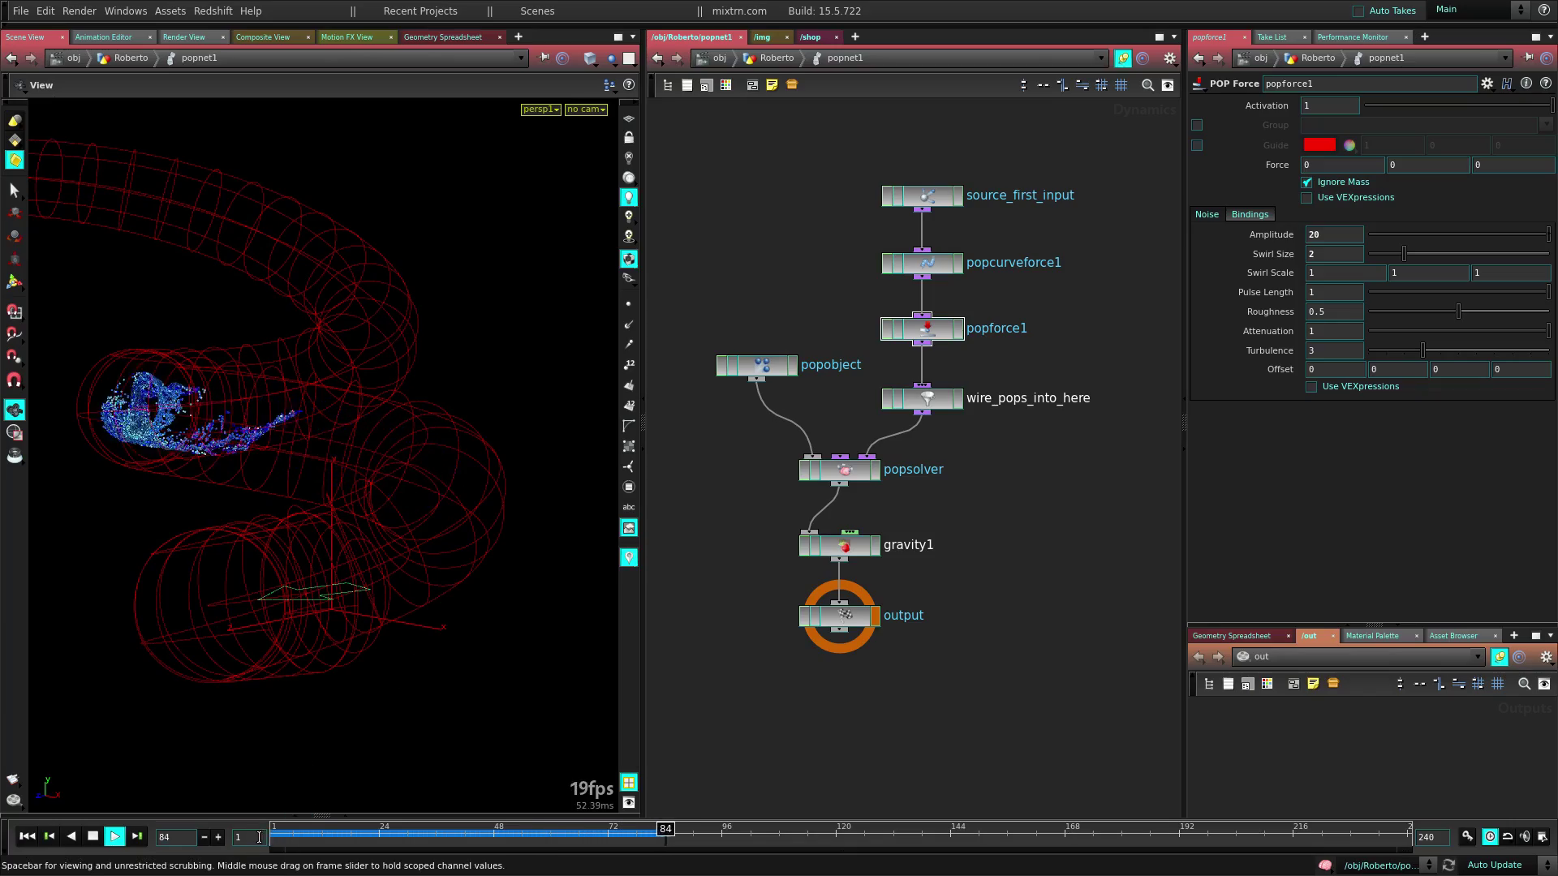
pyautogui.click(113, 837)
pyautogui.moveTo(331, 551); pyautogui.dragTo(349, 604, button='middle')
pyautogui.moveTo(350, 604); pyautogui.dragTo(723, 532)
# Raise scatter1's Force Total Count to 1000000 and reopen popnet1
pyautogui.press('u')
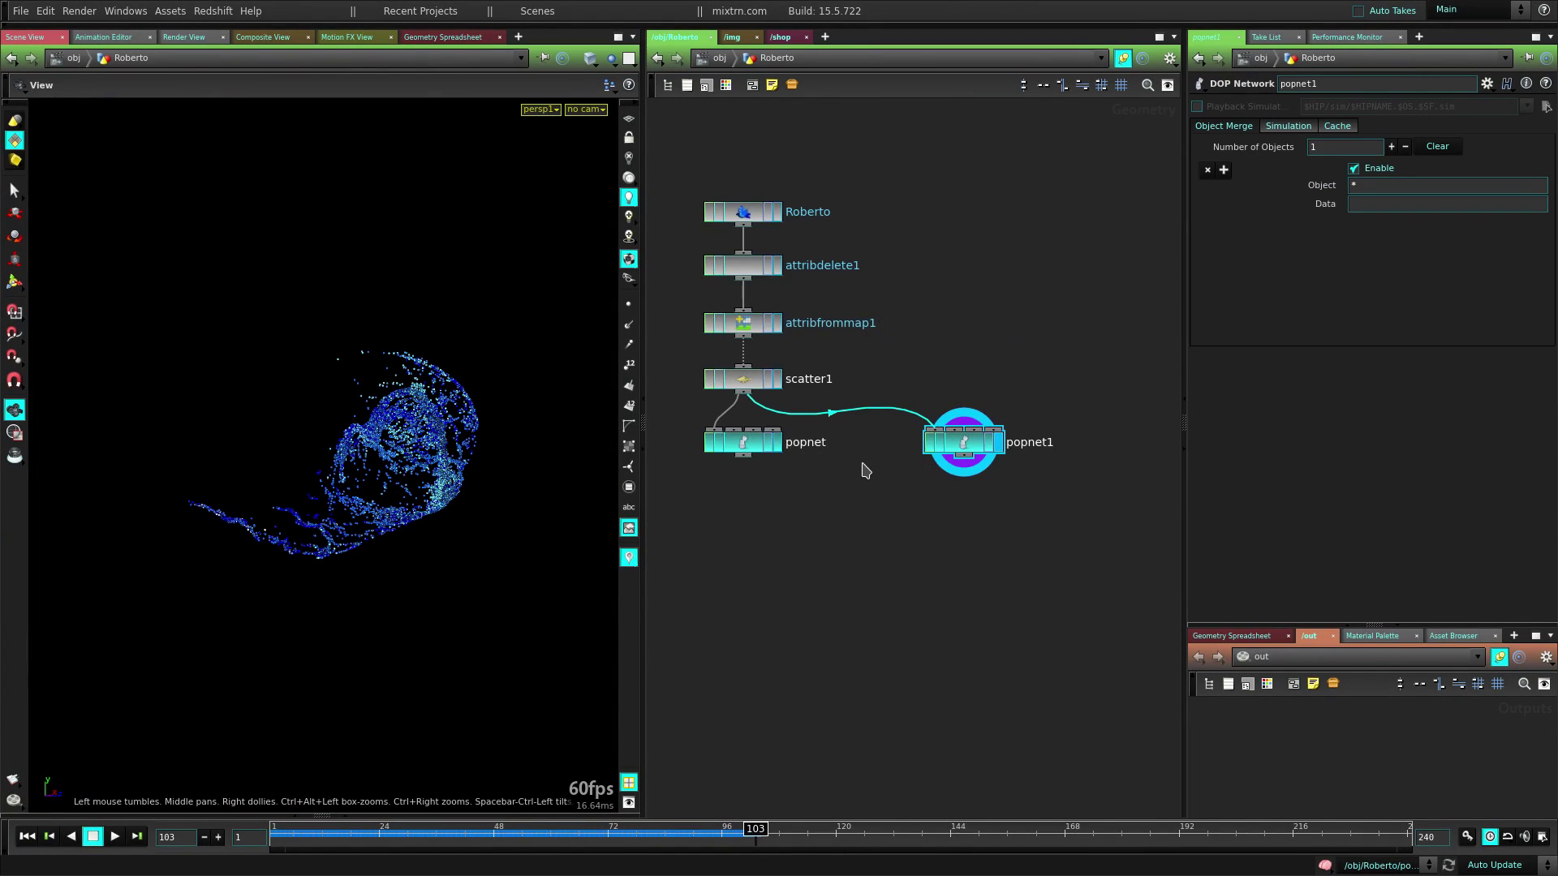
pyautogui.click(750, 383)
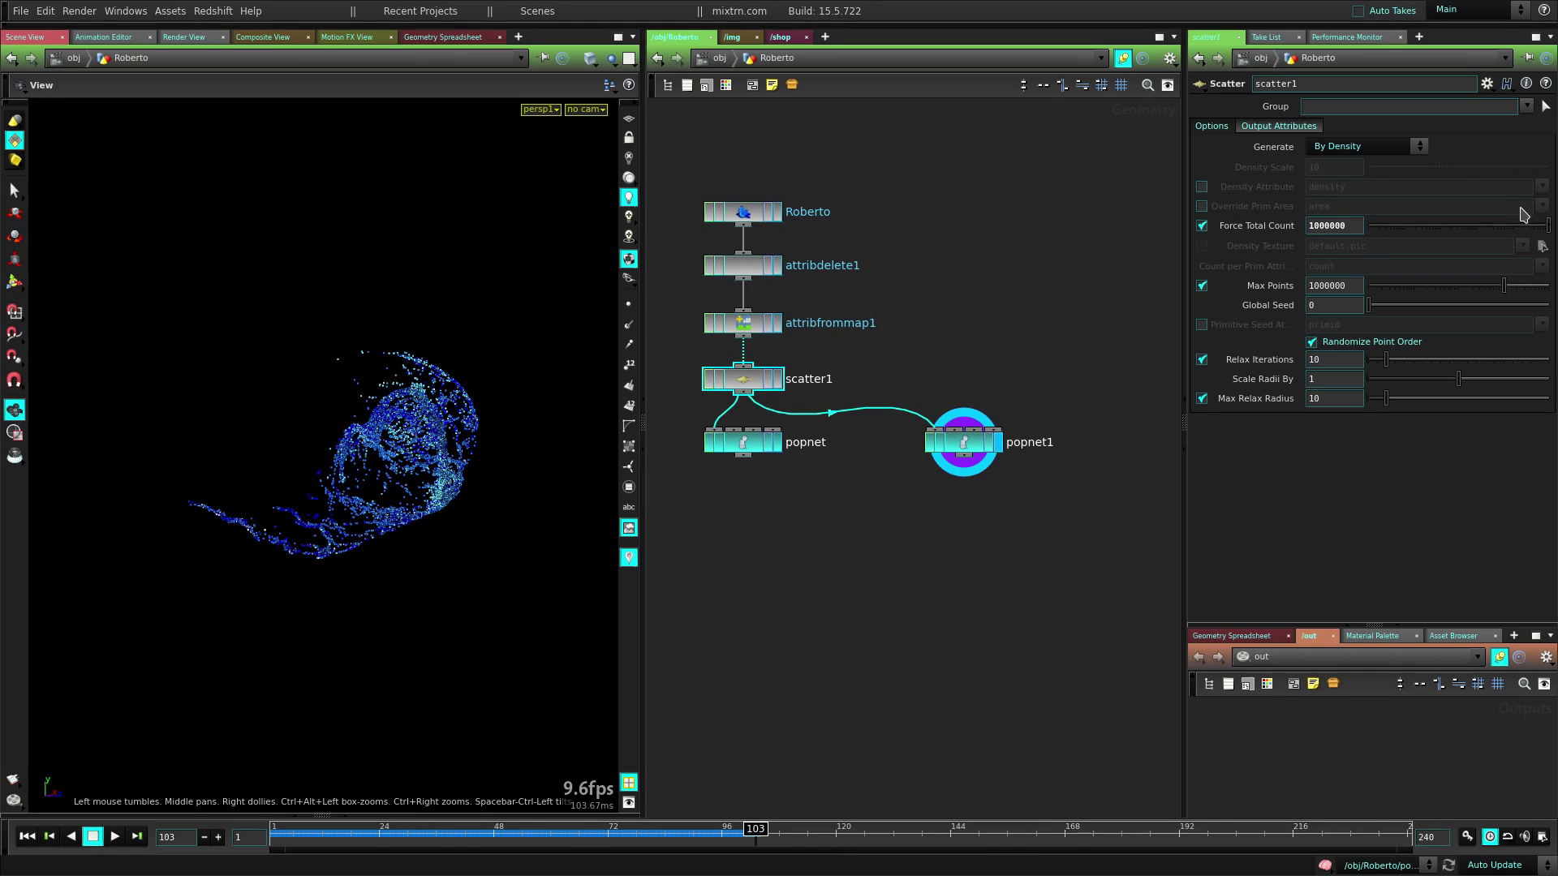
pyautogui.doubleClick(981, 434)
# Play the one-million-point simulation from a closer view of the guide tube, stop it, and return to frame 1
pyautogui.moveTo(391, 570); pyautogui.dragTo(421, 539, button='right')
pyautogui.moveTo(421, 539); pyautogui.dragTo(444, 516)
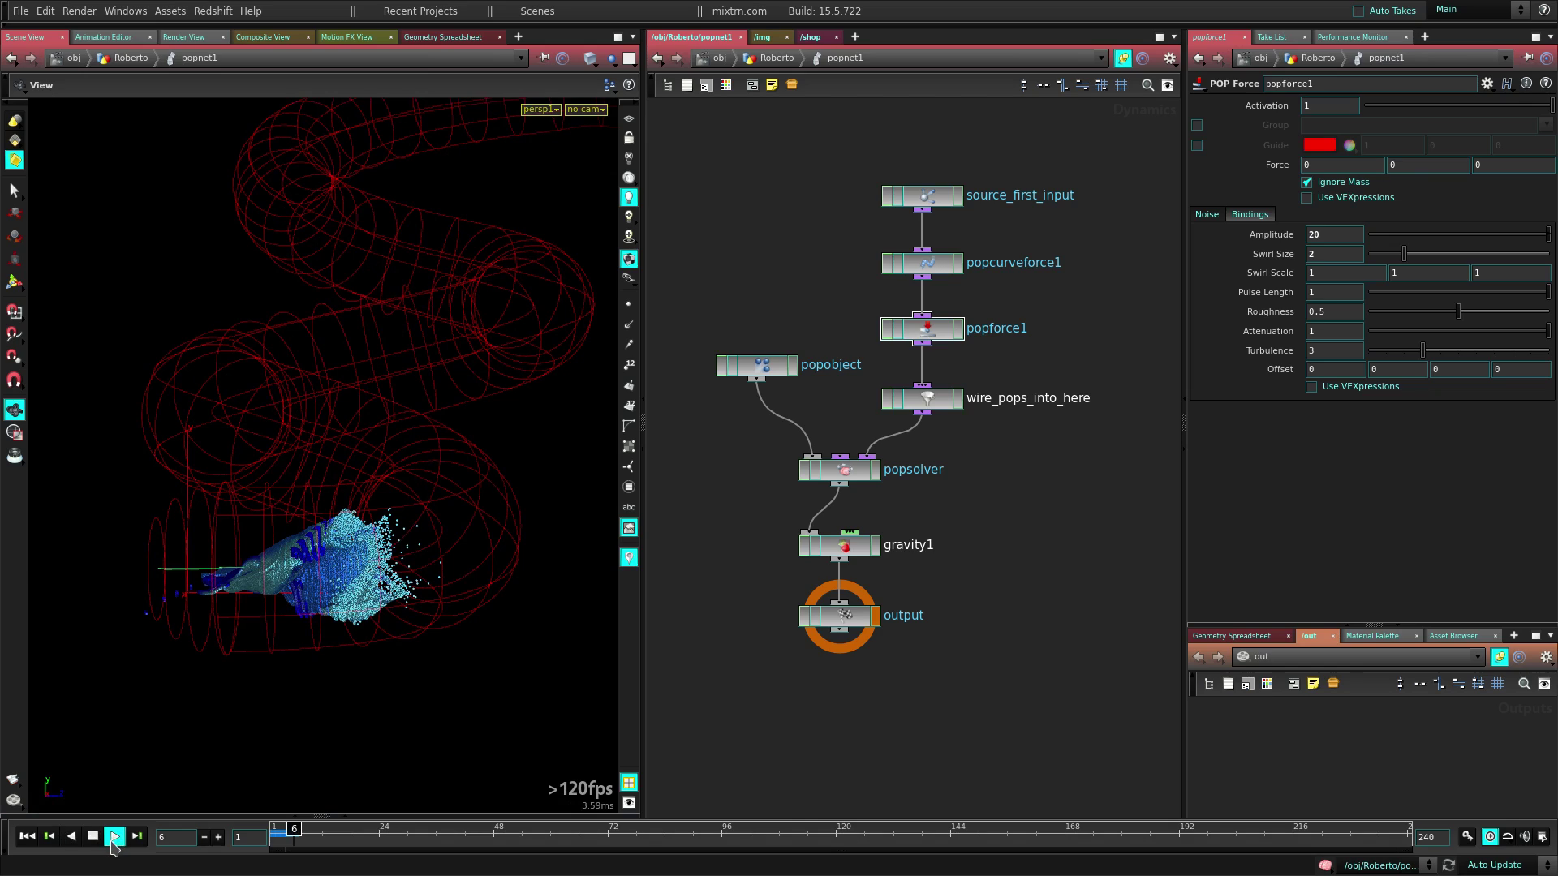
pyautogui.click(113, 841)
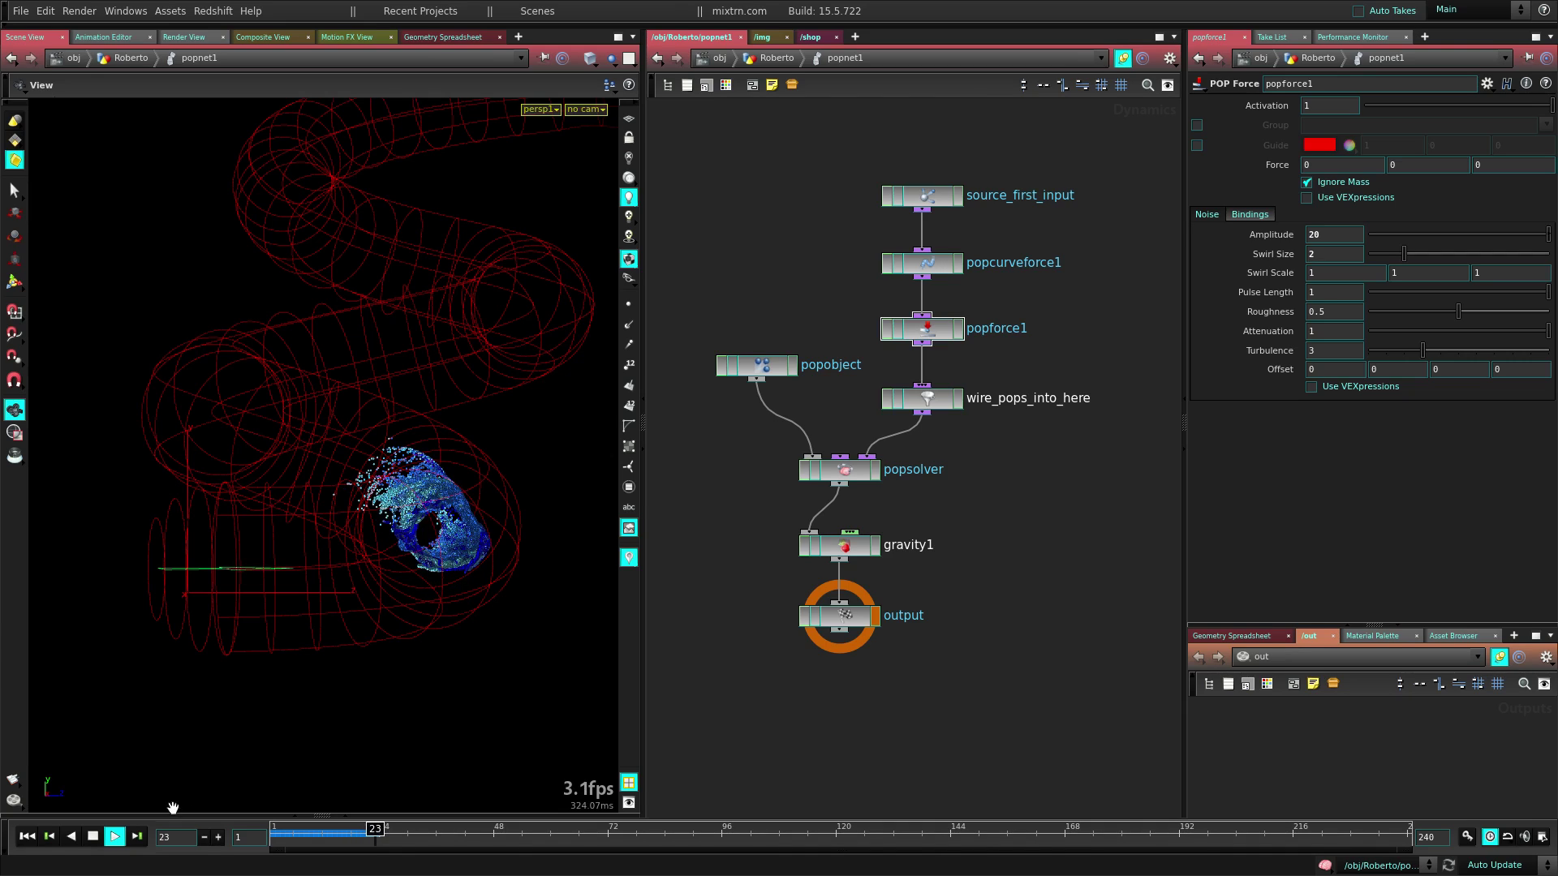
pyautogui.click(93, 836)
pyautogui.click(27, 837)
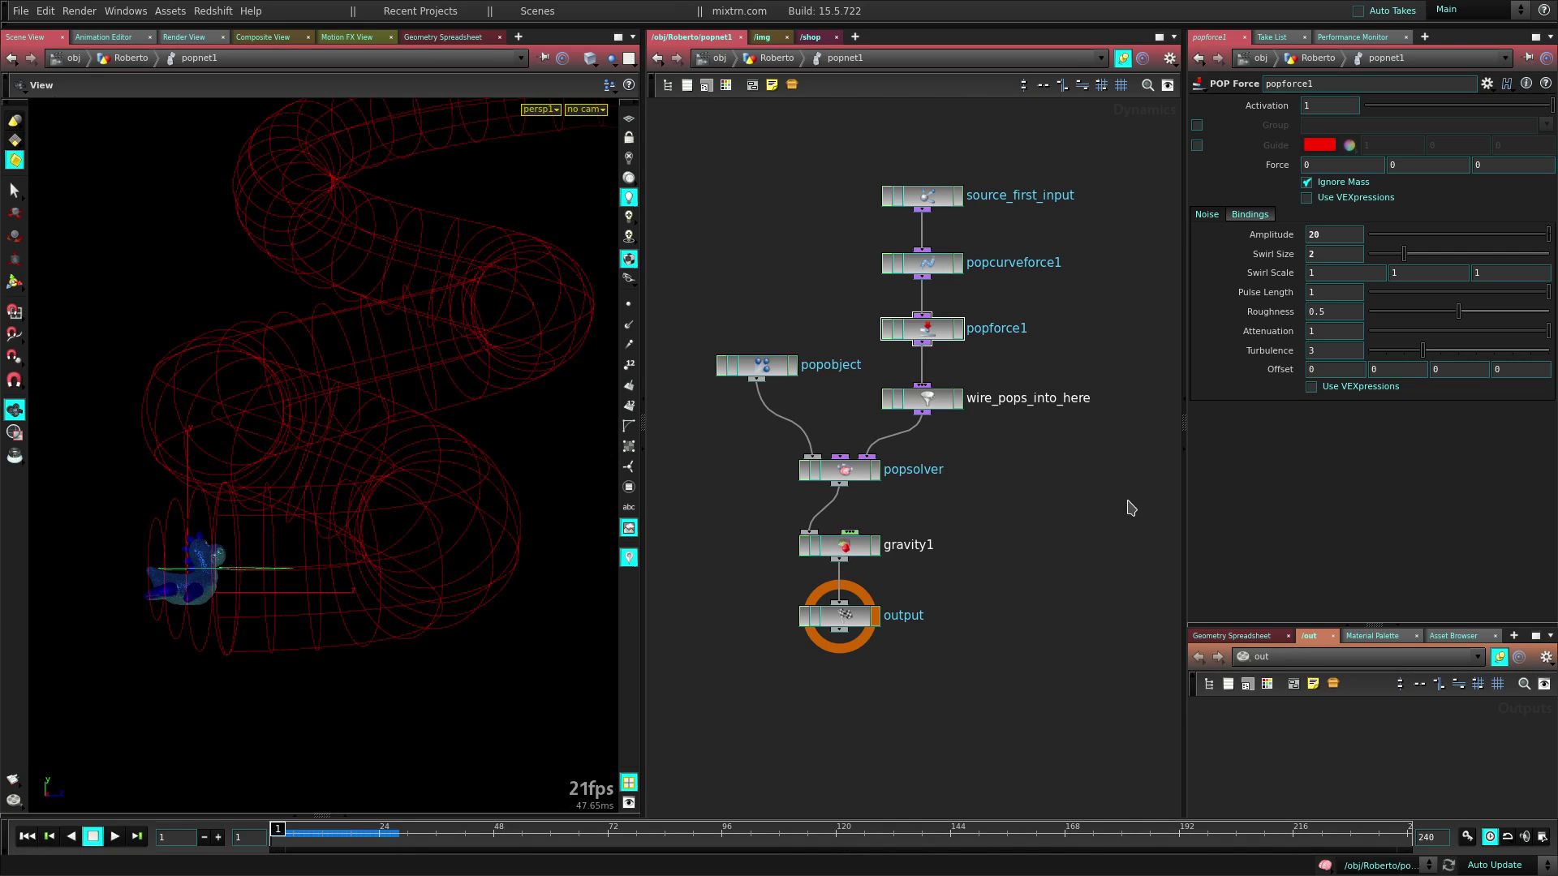
# Reduce scatter1's Force Total Count to 100000 and return to the popnet1 network
pyautogui.click(978, 548)
pyautogui.press('u')
pyautogui.click(743, 379)
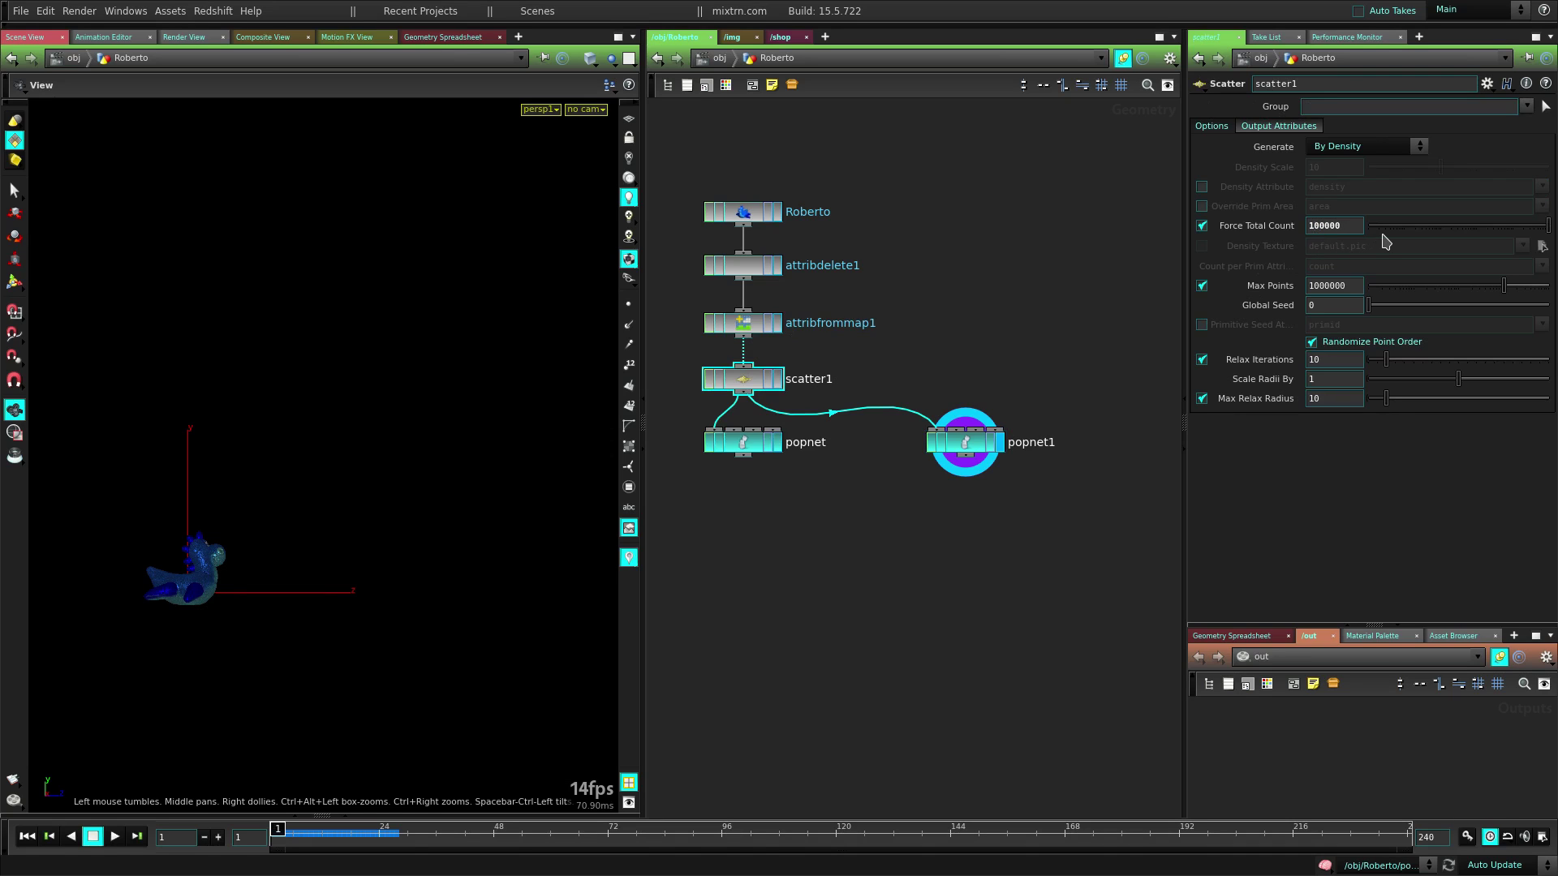
pyautogui.doubleClick(966, 443)
# Set source_first_input's Impulse Activation to the expression $FF < 5 so points are emitted only during the opening frames
pyautogui.click(929, 232)
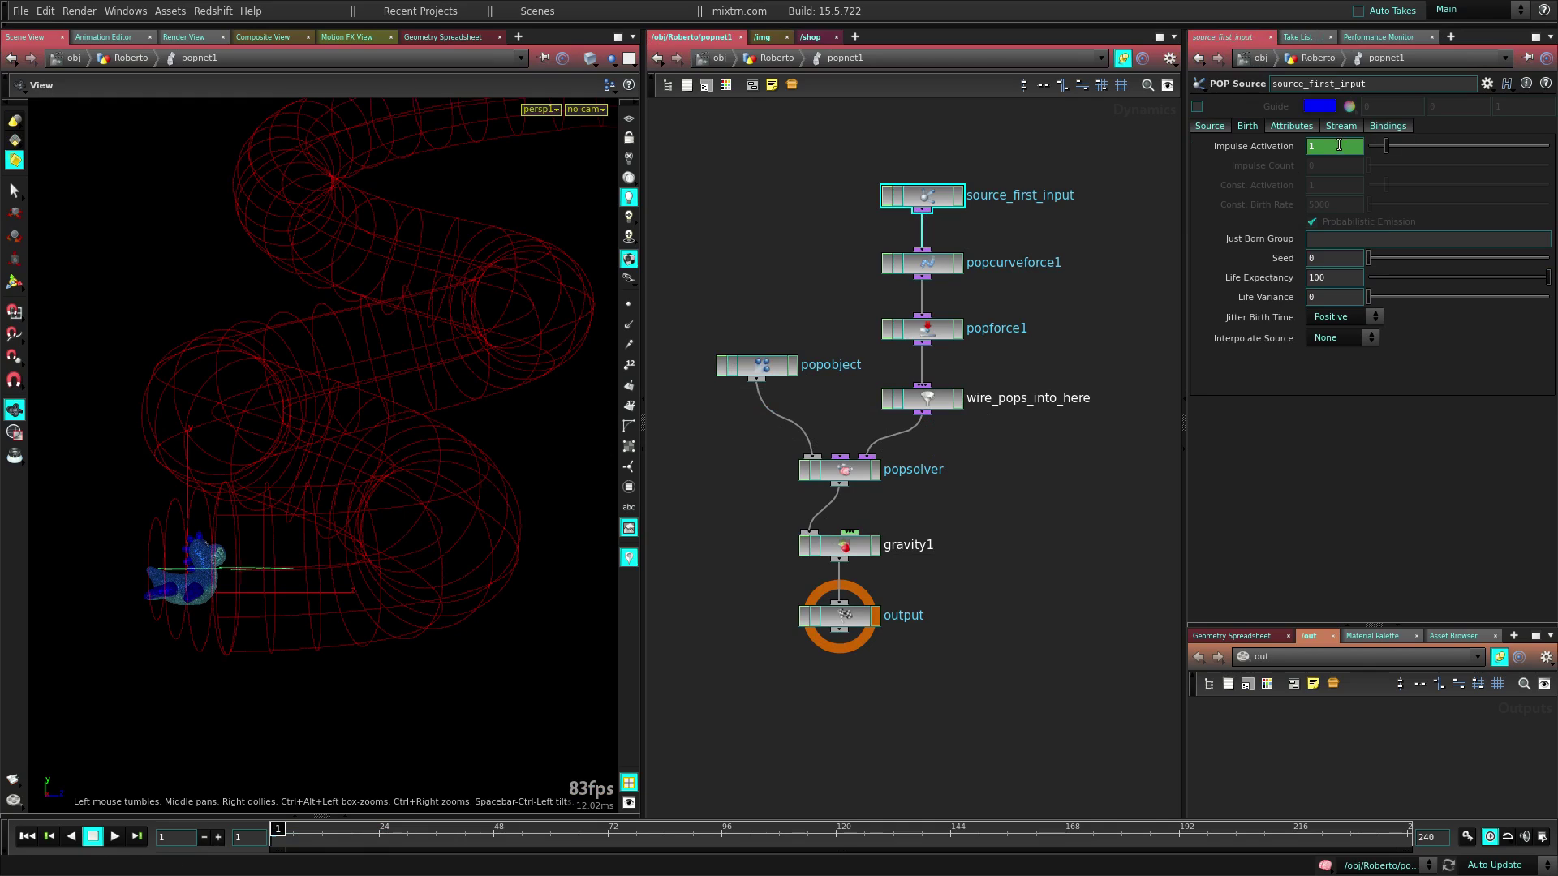
pyautogui.click(1255, 149)
pyautogui.doubleClick(1355, 145)
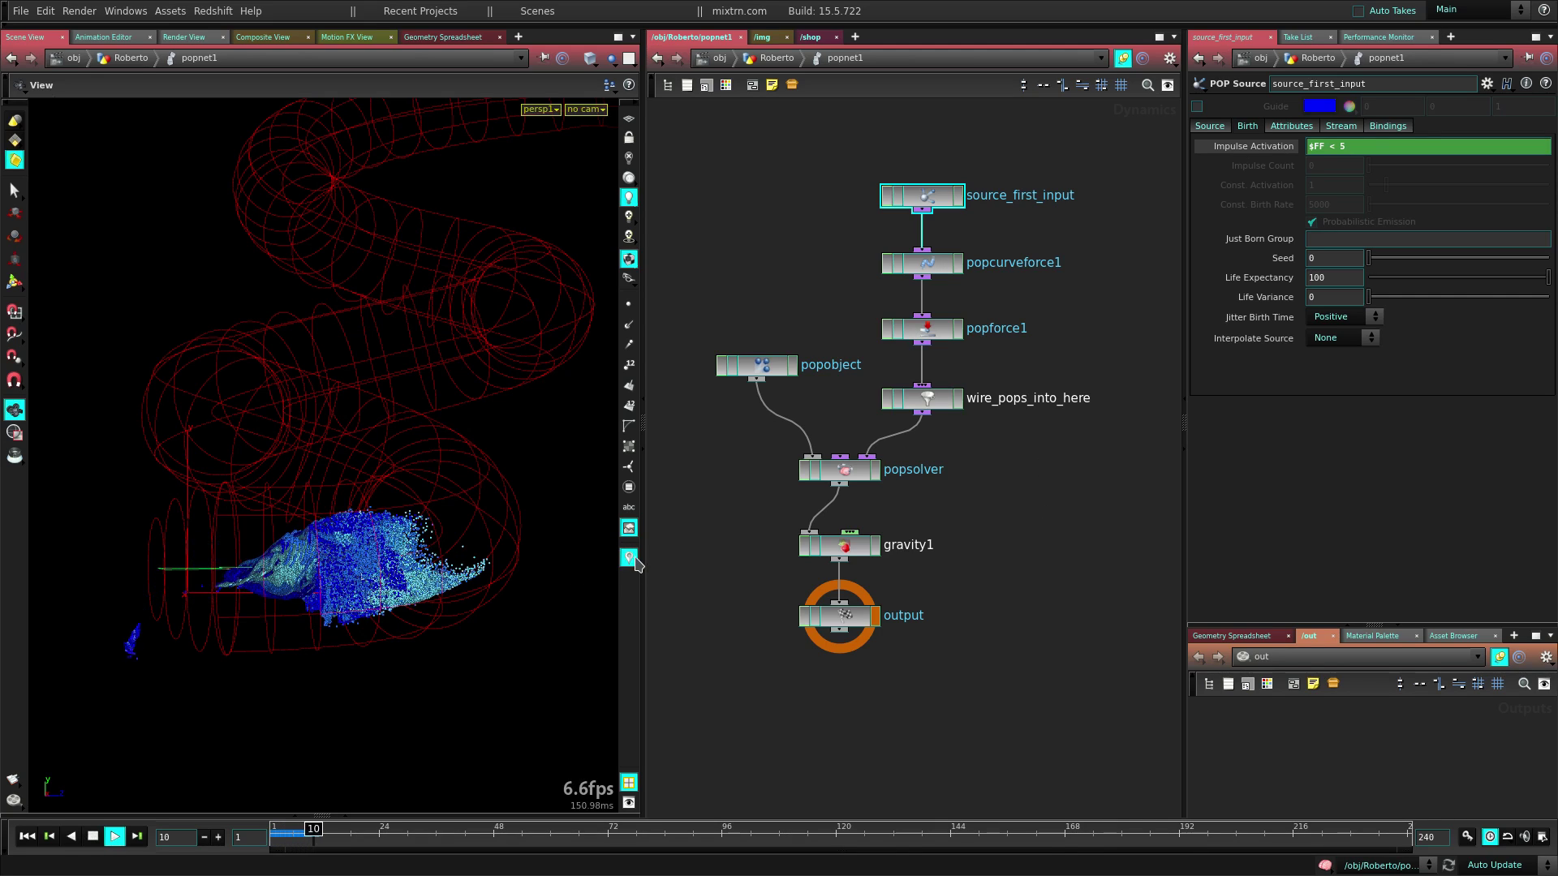
# Stop playback at frame 27, examine the particles falling outside the tube, and return to the toy at frame 1
pyautogui.click(92, 837)
pyautogui.moveTo(451, 632); pyautogui.dragTo(283, 722)
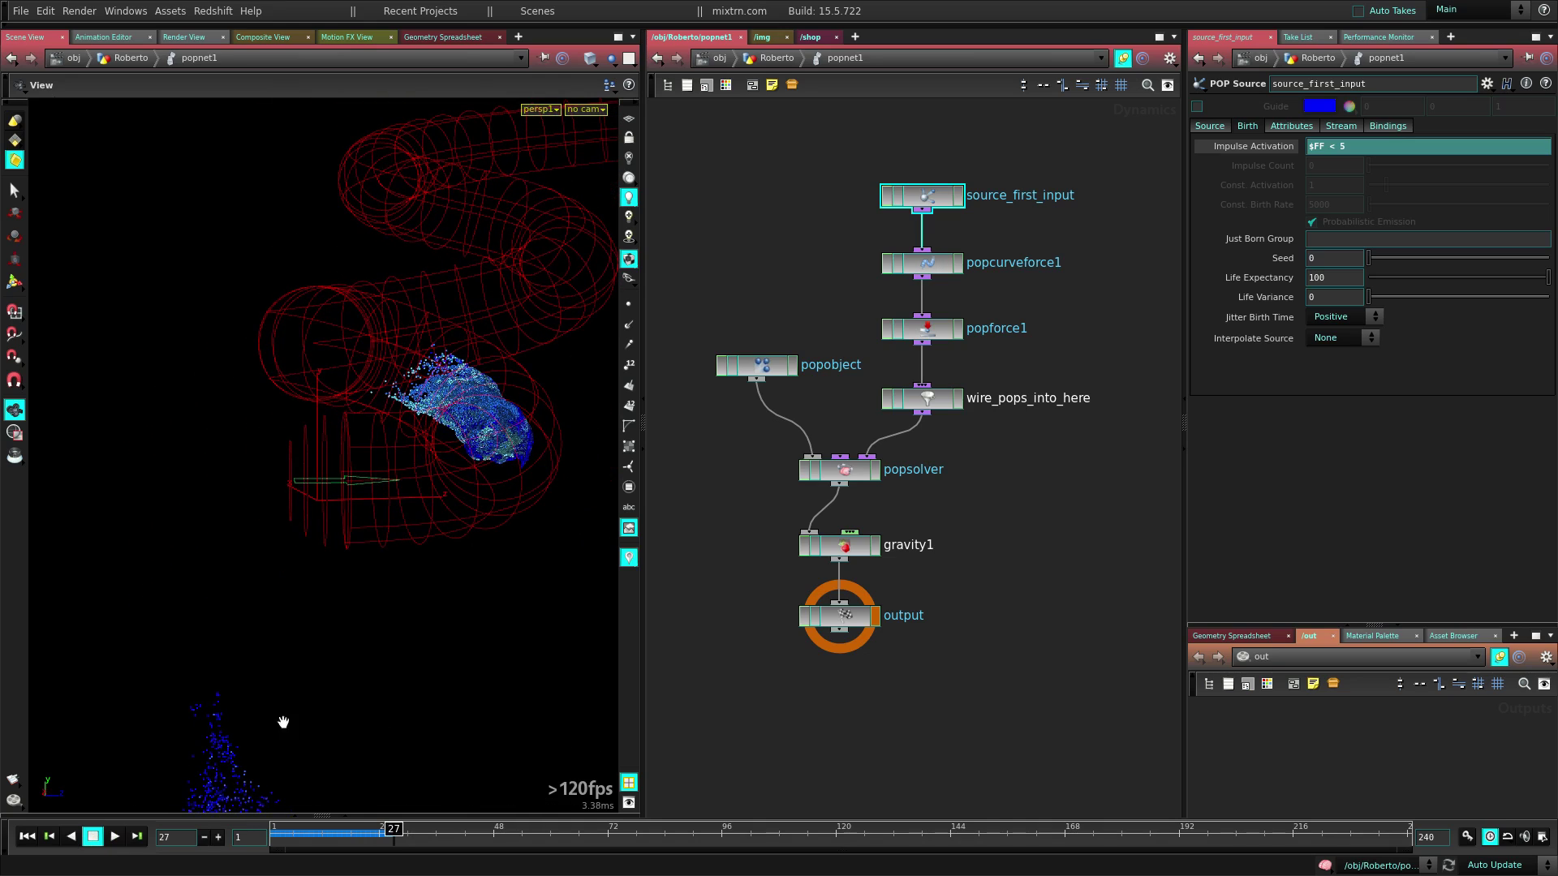
pyautogui.click(38, 838)
pyautogui.moveTo(313, 546)
pyautogui.mouseDown()
pyautogui.moveTo(382, 584)
pyautogui.moveTo(324, 605)
pyautogui.moveTo(362, 559)
pyautogui.moveTo(288, 548)
pyautogui.mouseUp()
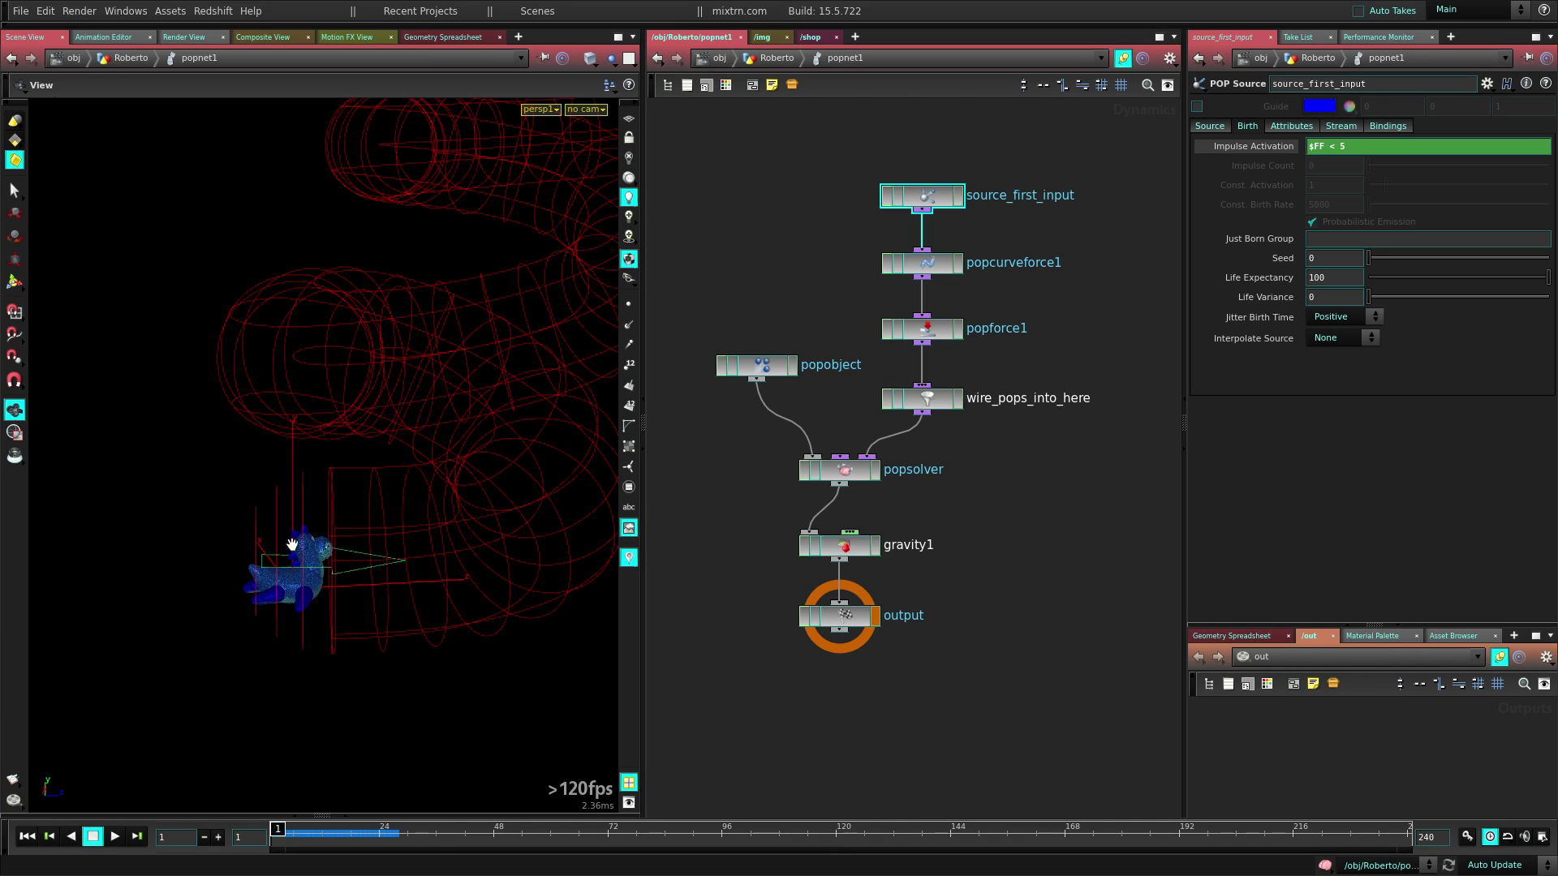
# Select popcurveforce1 and review its global force ramps and geometry binding
pyautogui.click(940, 268)
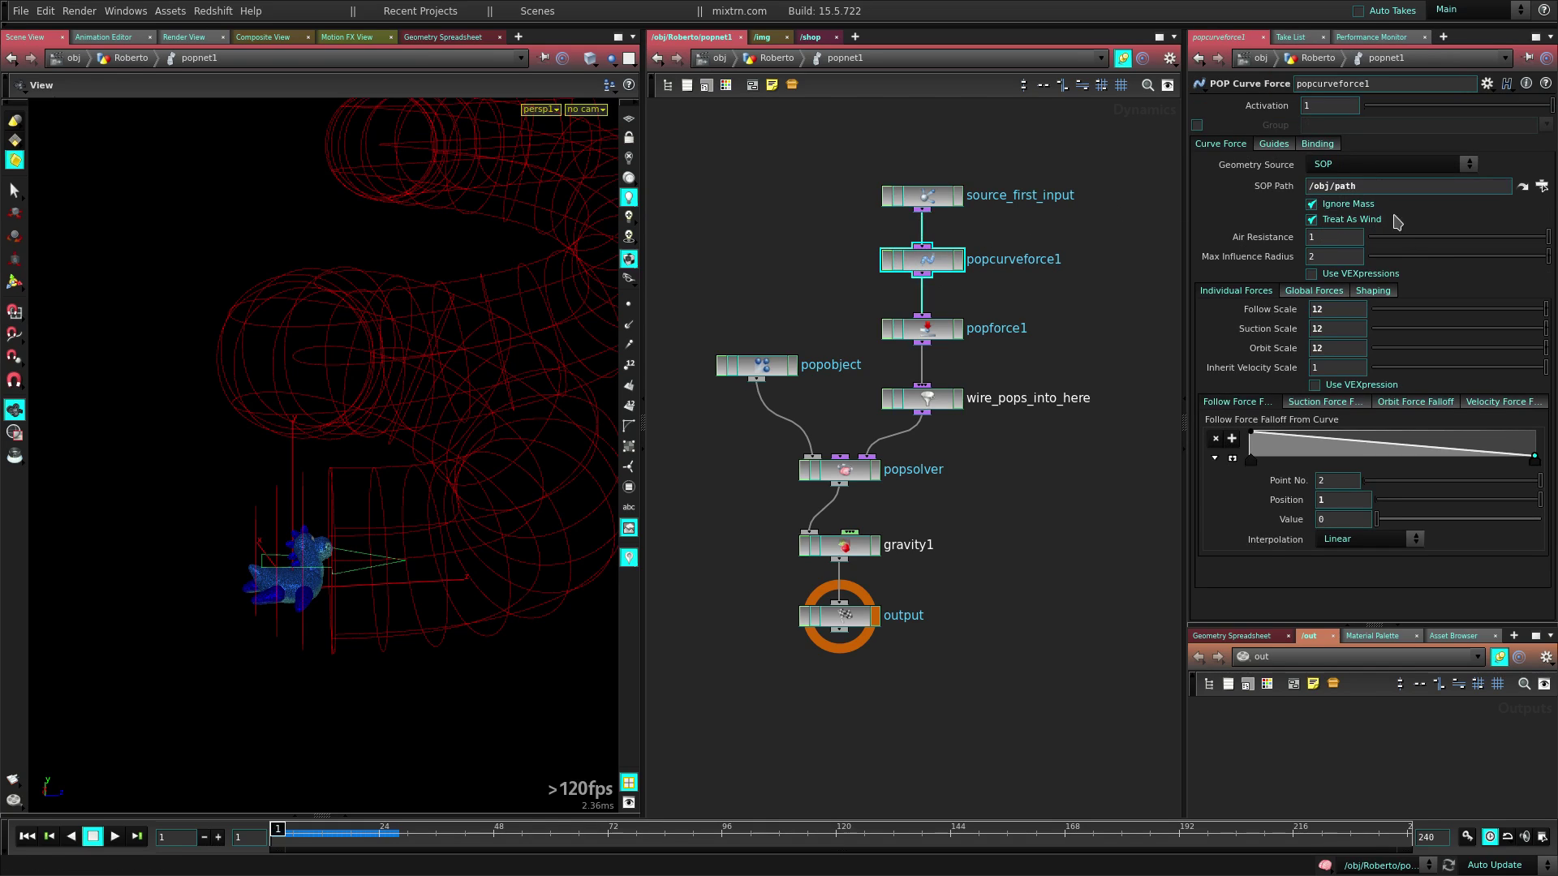
pyautogui.click(1314, 291)
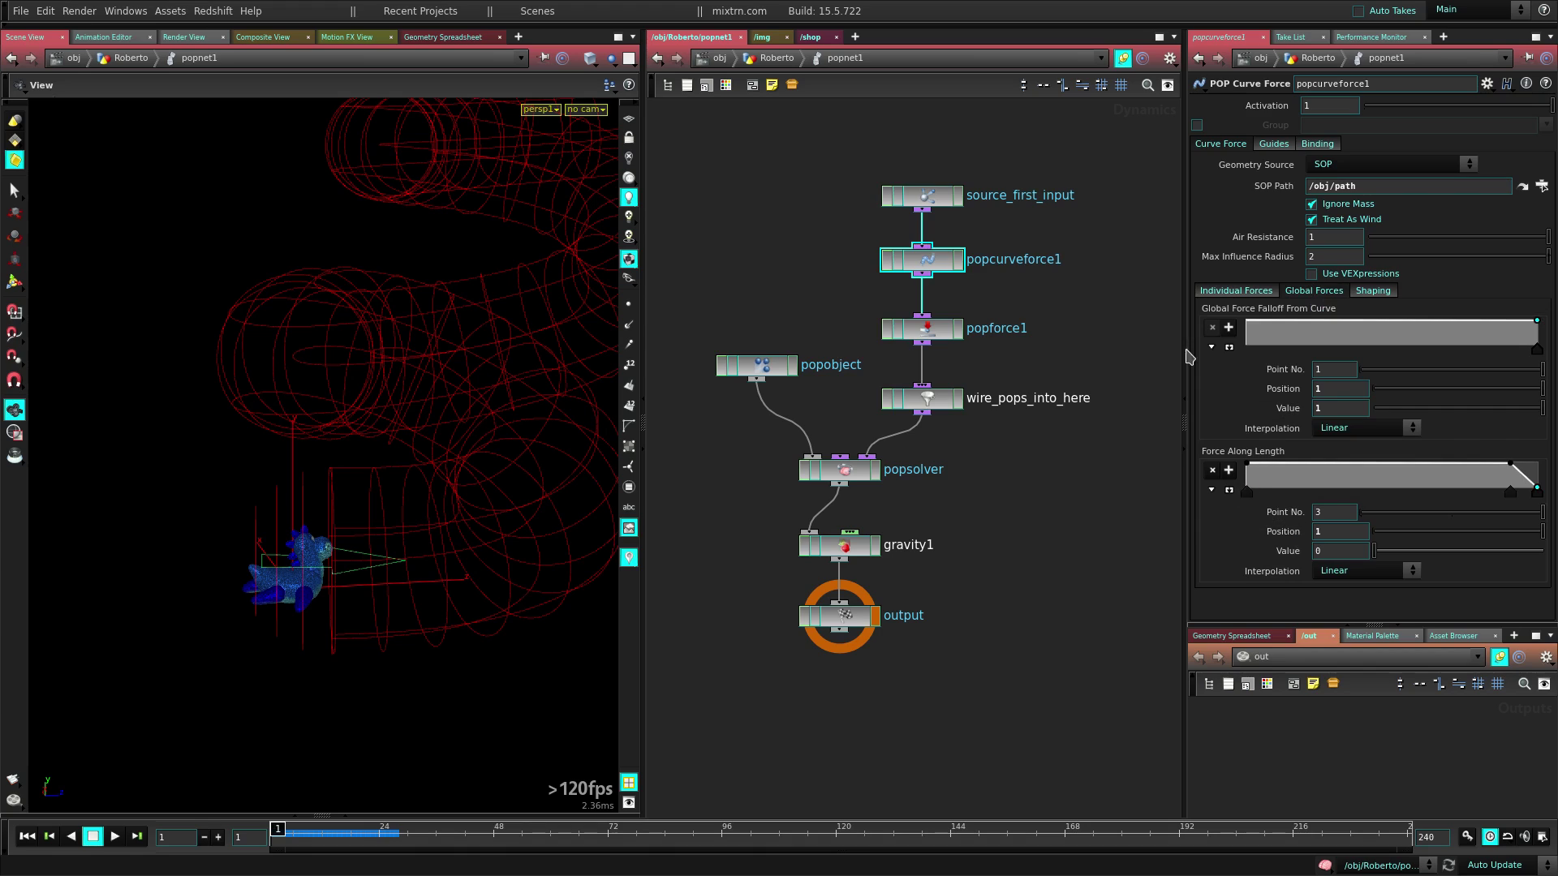
pyautogui.click(1319, 146)
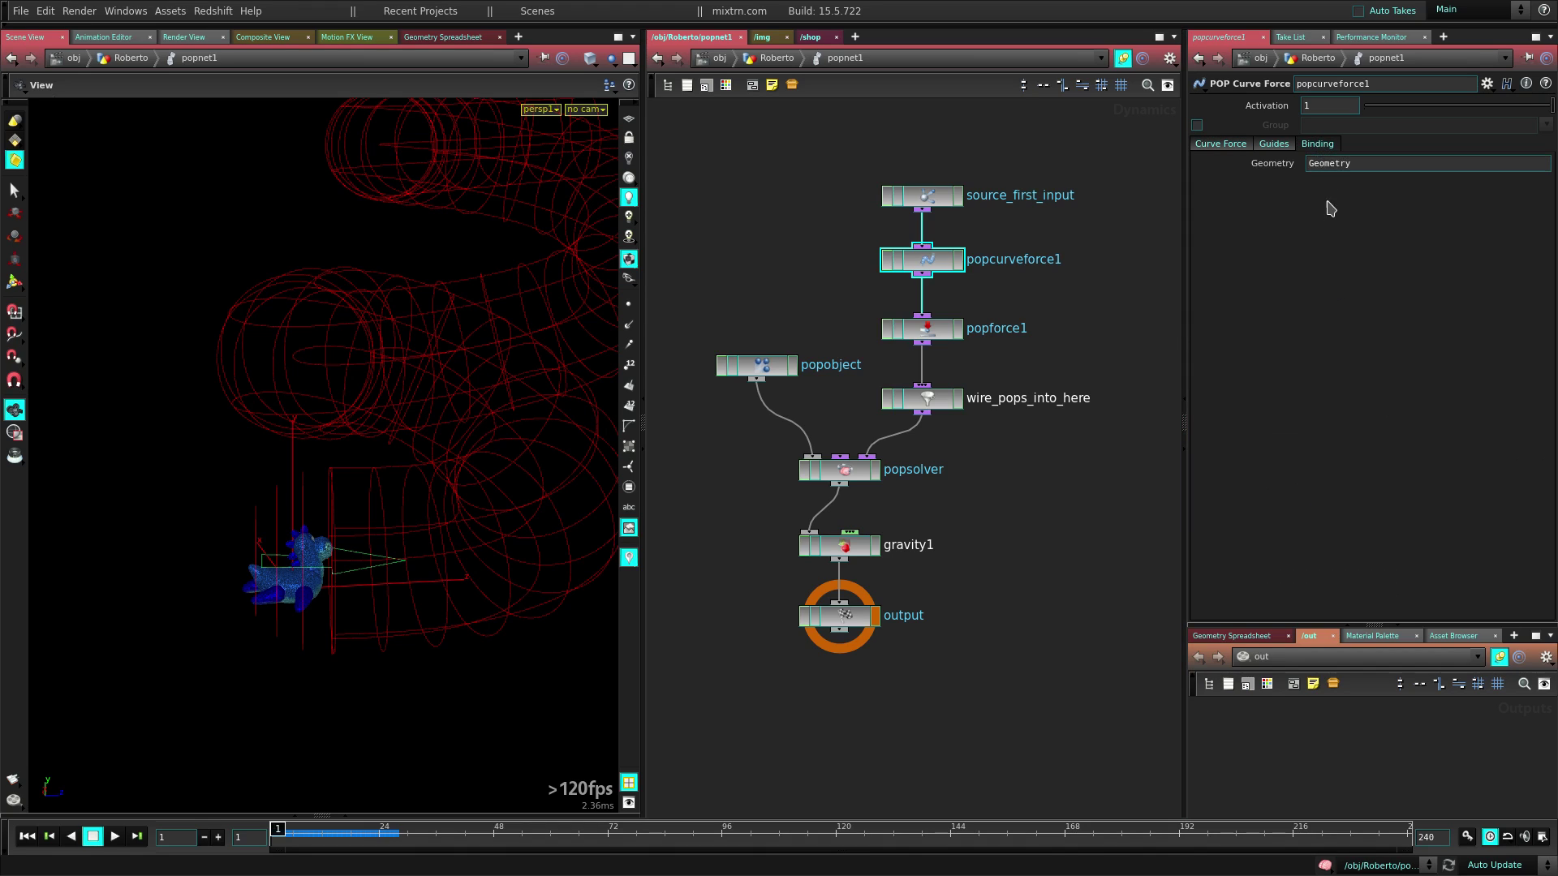
# Set the first point of popcurveforce1's Scale Radius Along Length ramp to a value of 1.2
pyautogui.click(1274, 144)
pyautogui.click(1228, 147)
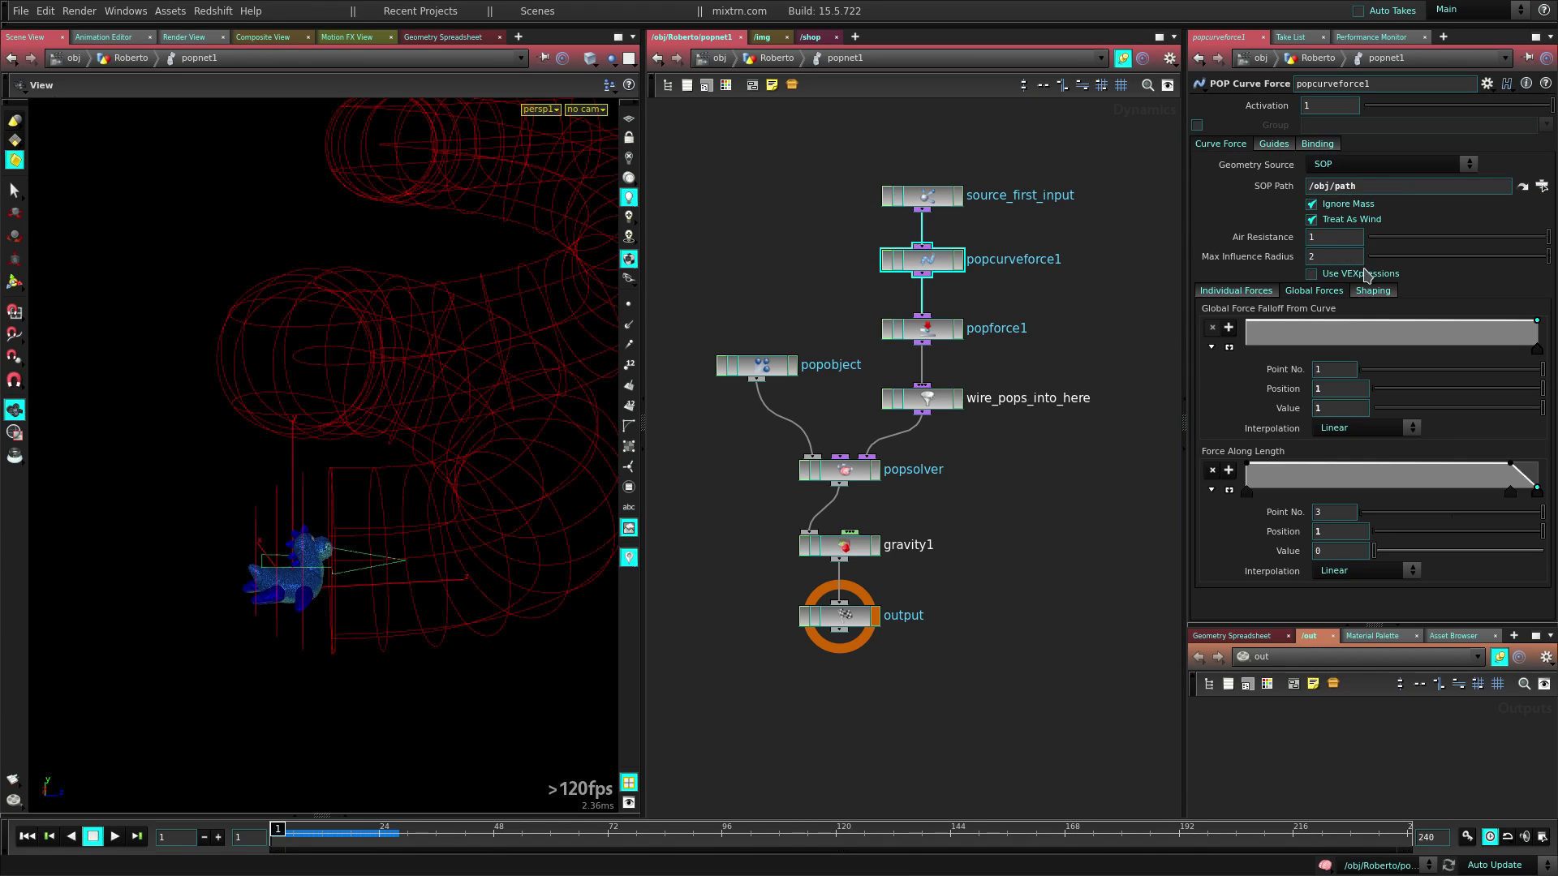
pyautogui.click(1370, 293)
pyautogui.moveTo(1289, 374); pyautogui.dragTo(1255, 406)
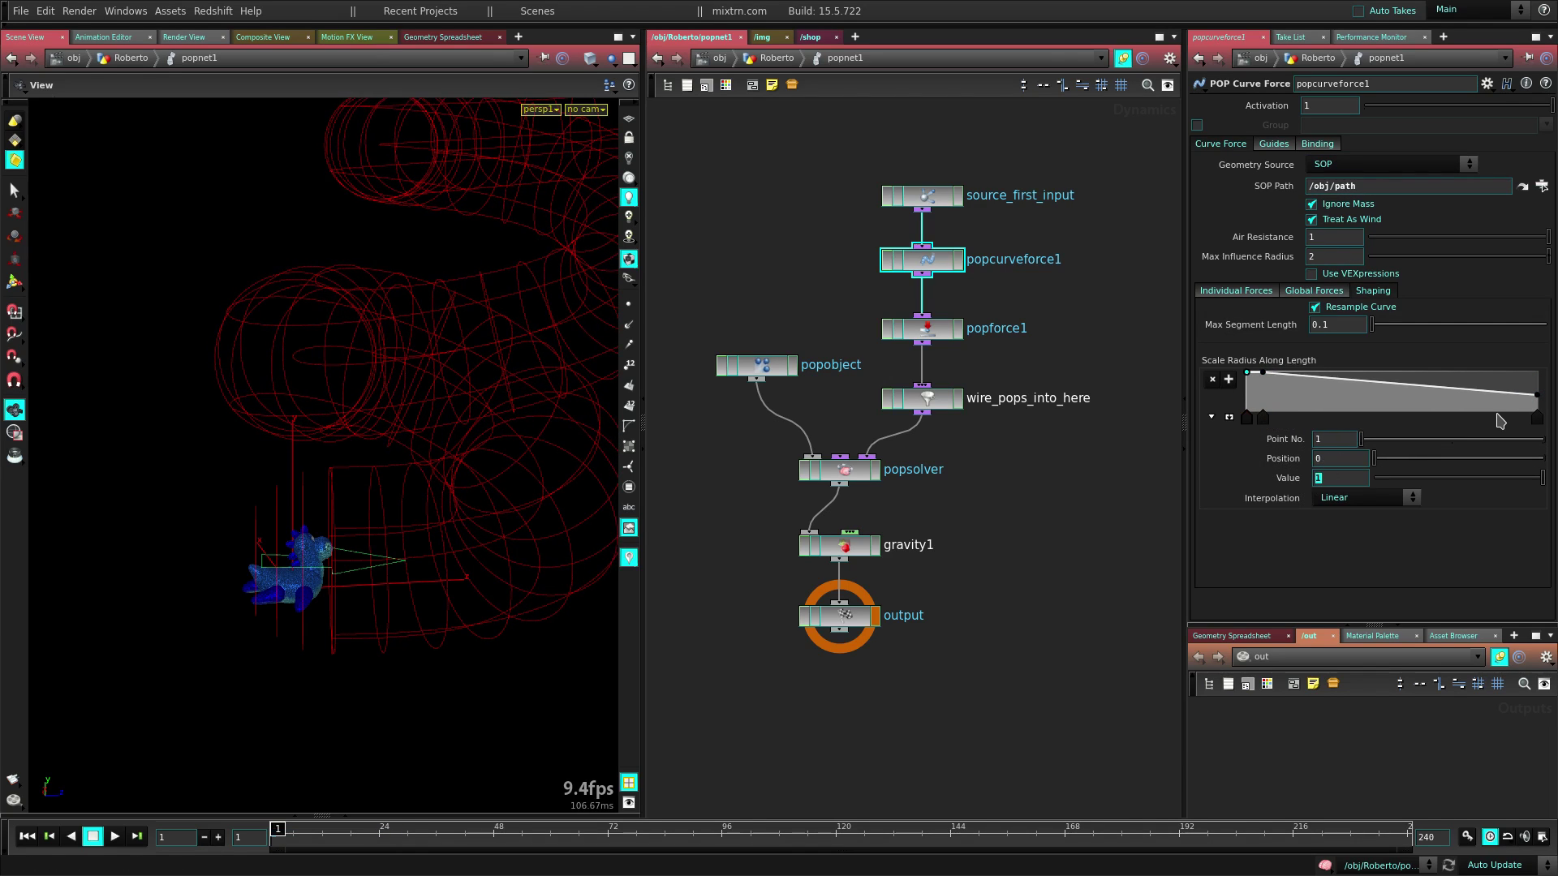
pyautogui.press('Return')
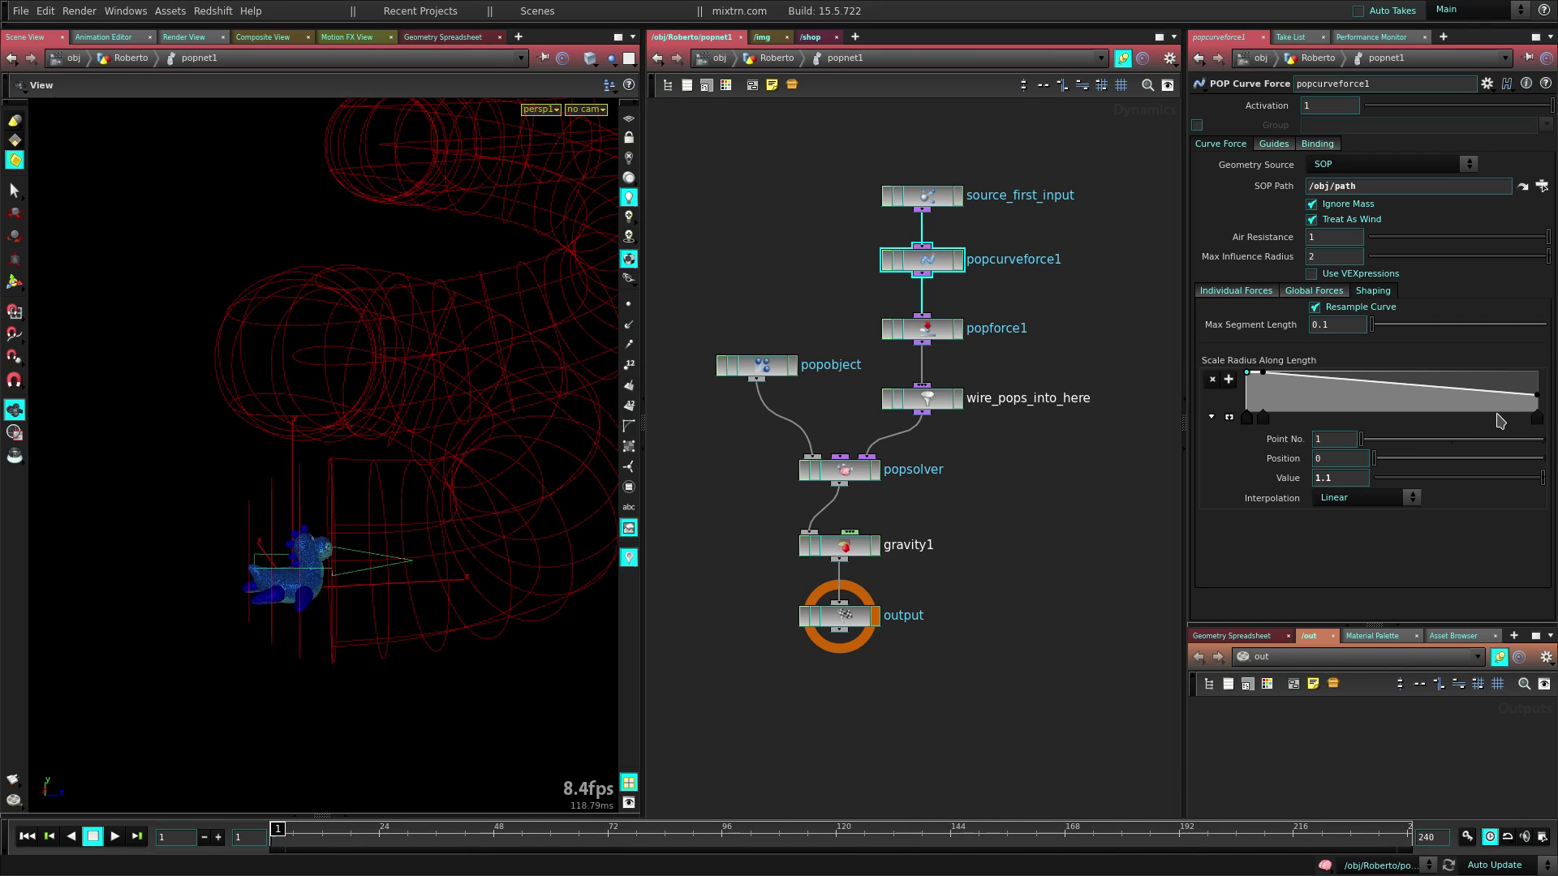
pyautogui.write('.2')
pyautogui.press('Return')
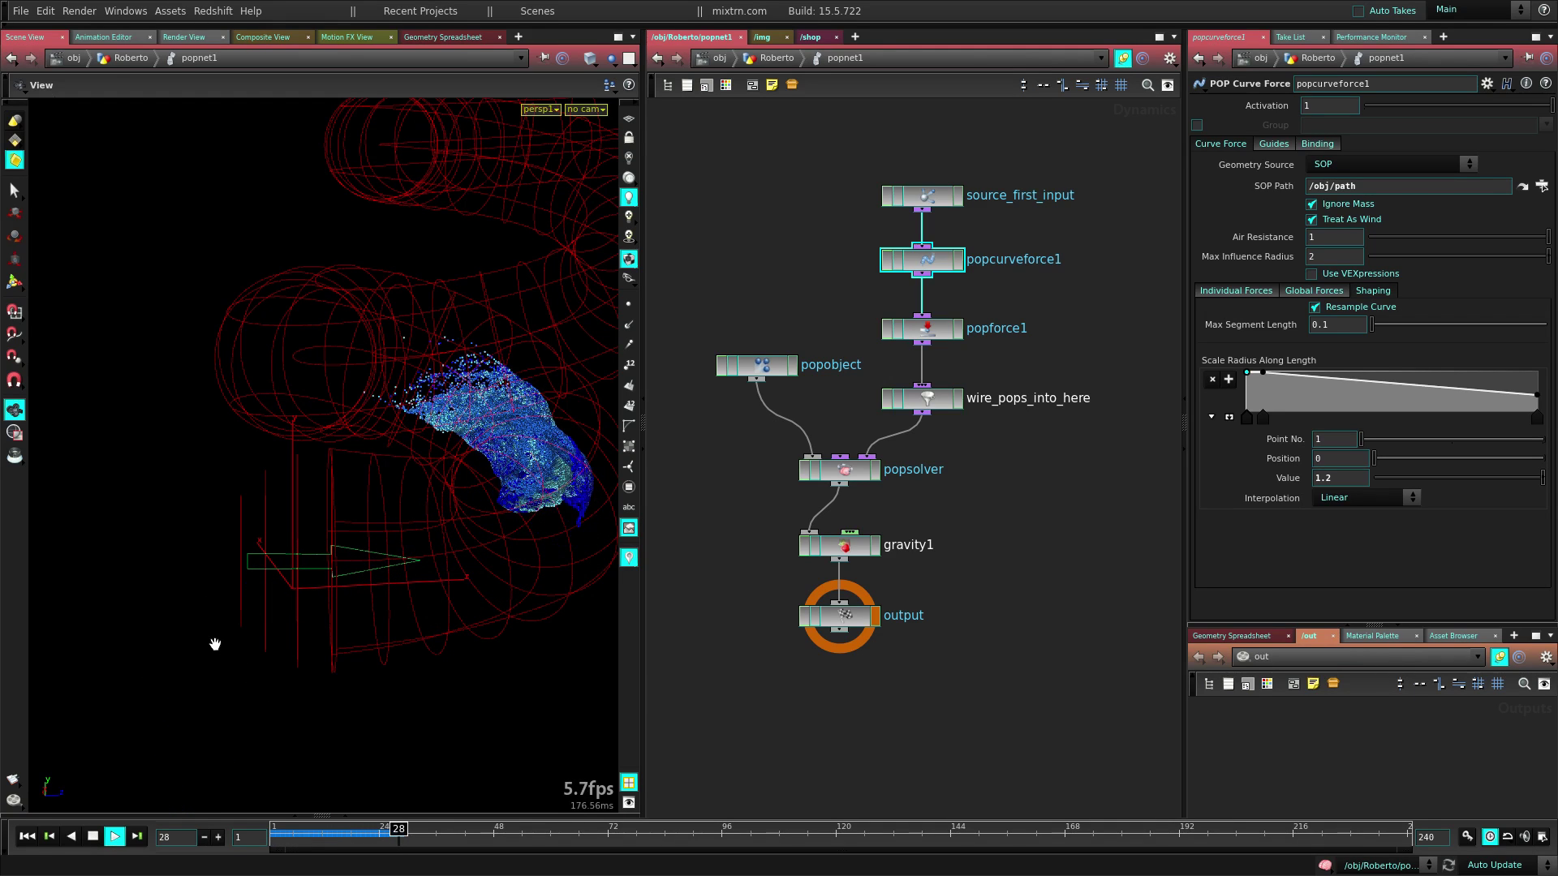
# Replay the simulation from frame 1 and check how the particles travel through the widened tube entrance
pyautogui.click(92, 841)
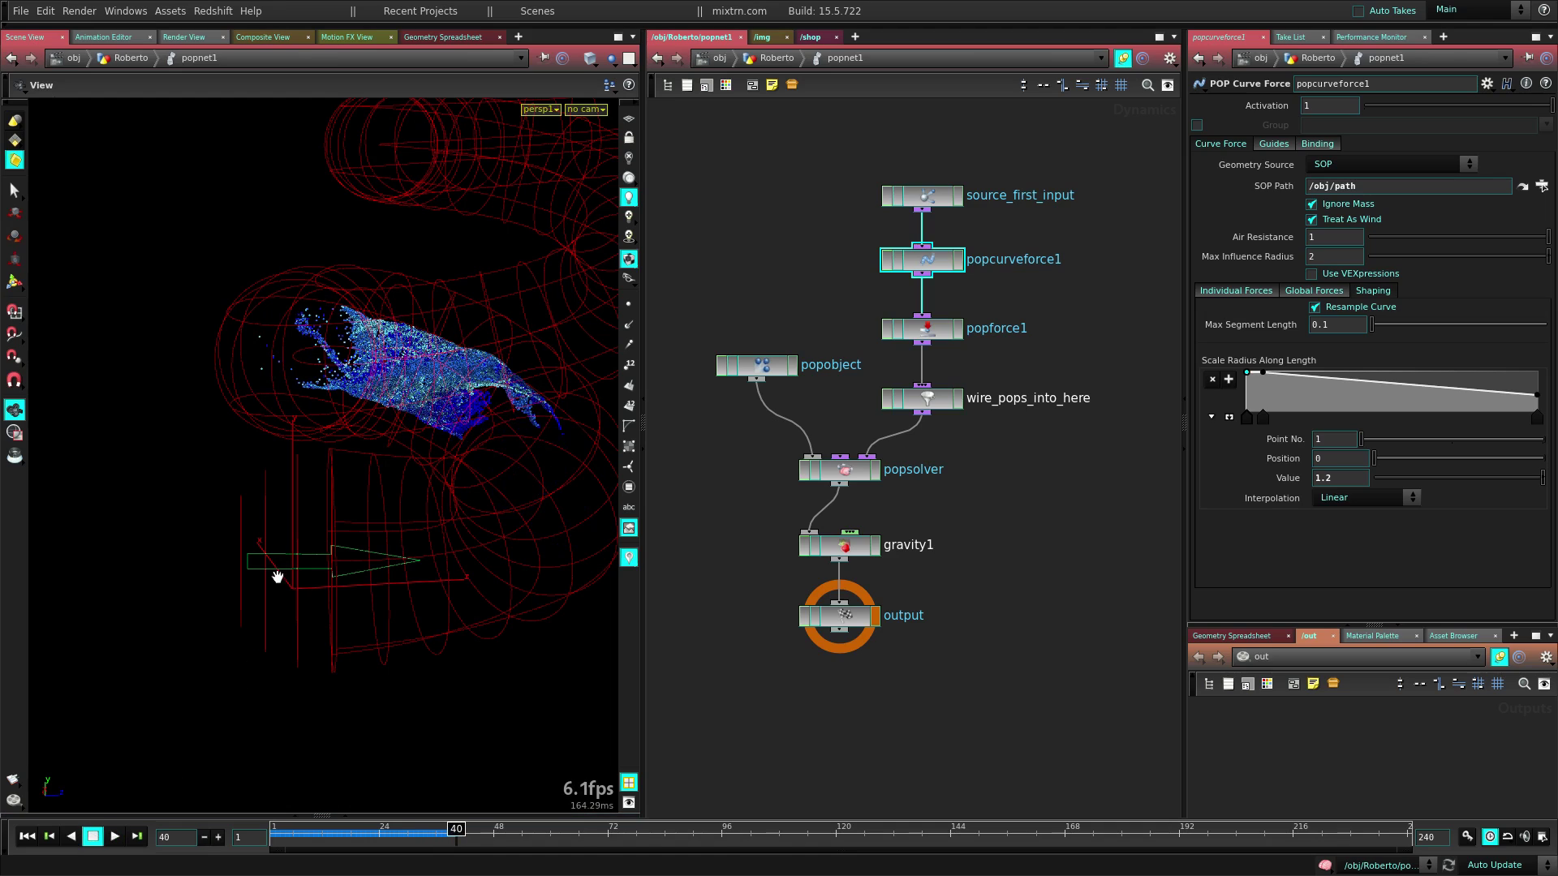
pyautogui.click(29, 843)
pyautogui.click(117, 839)
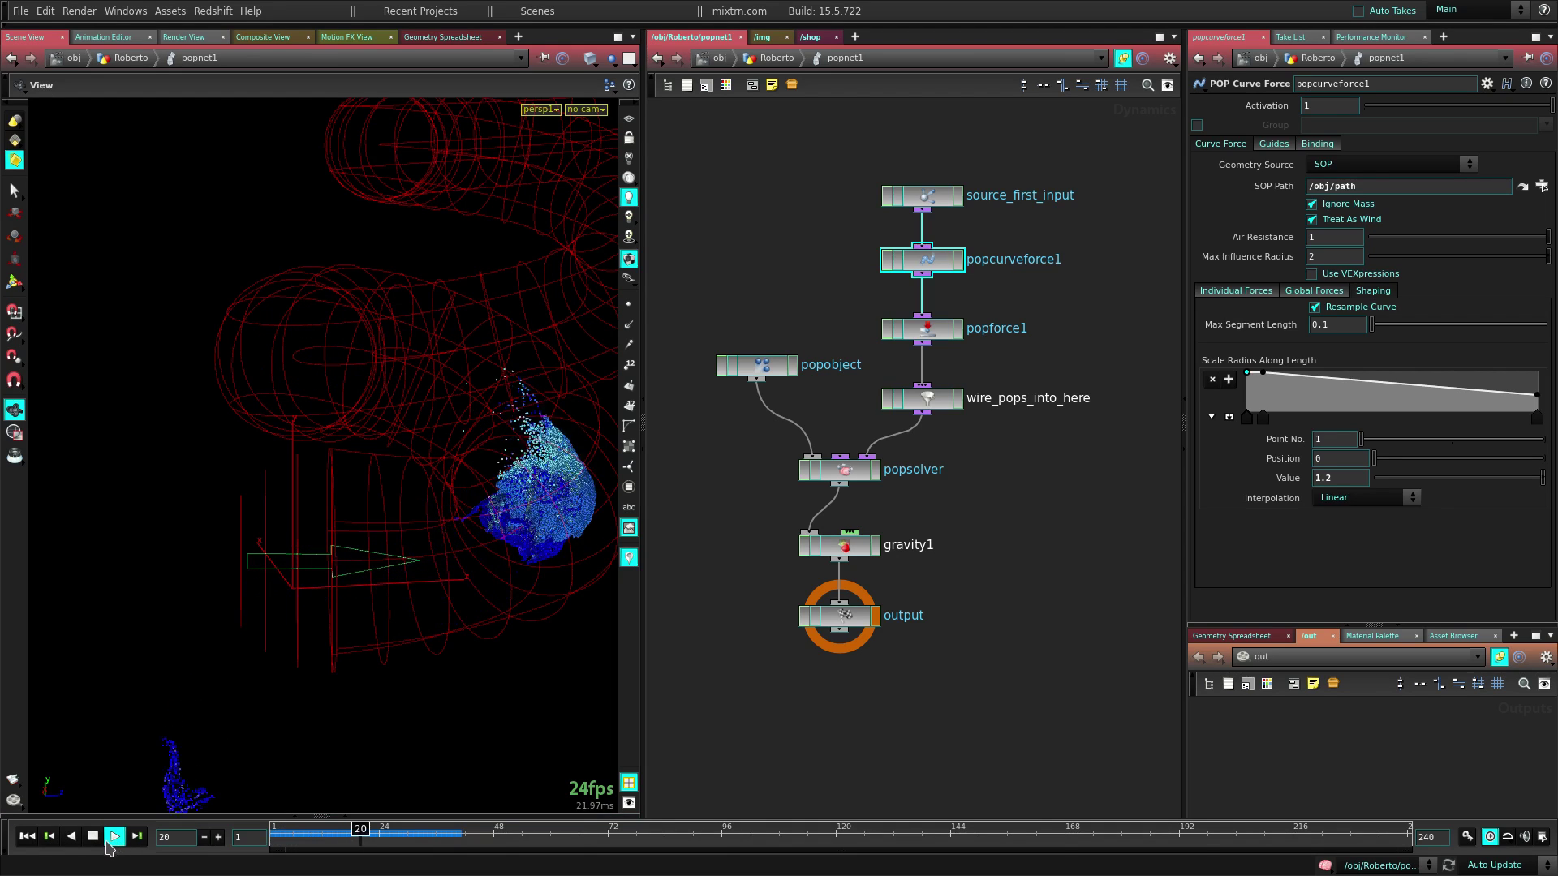
pyautogui.click(92, 837)
pyautogui.click(27, 837)
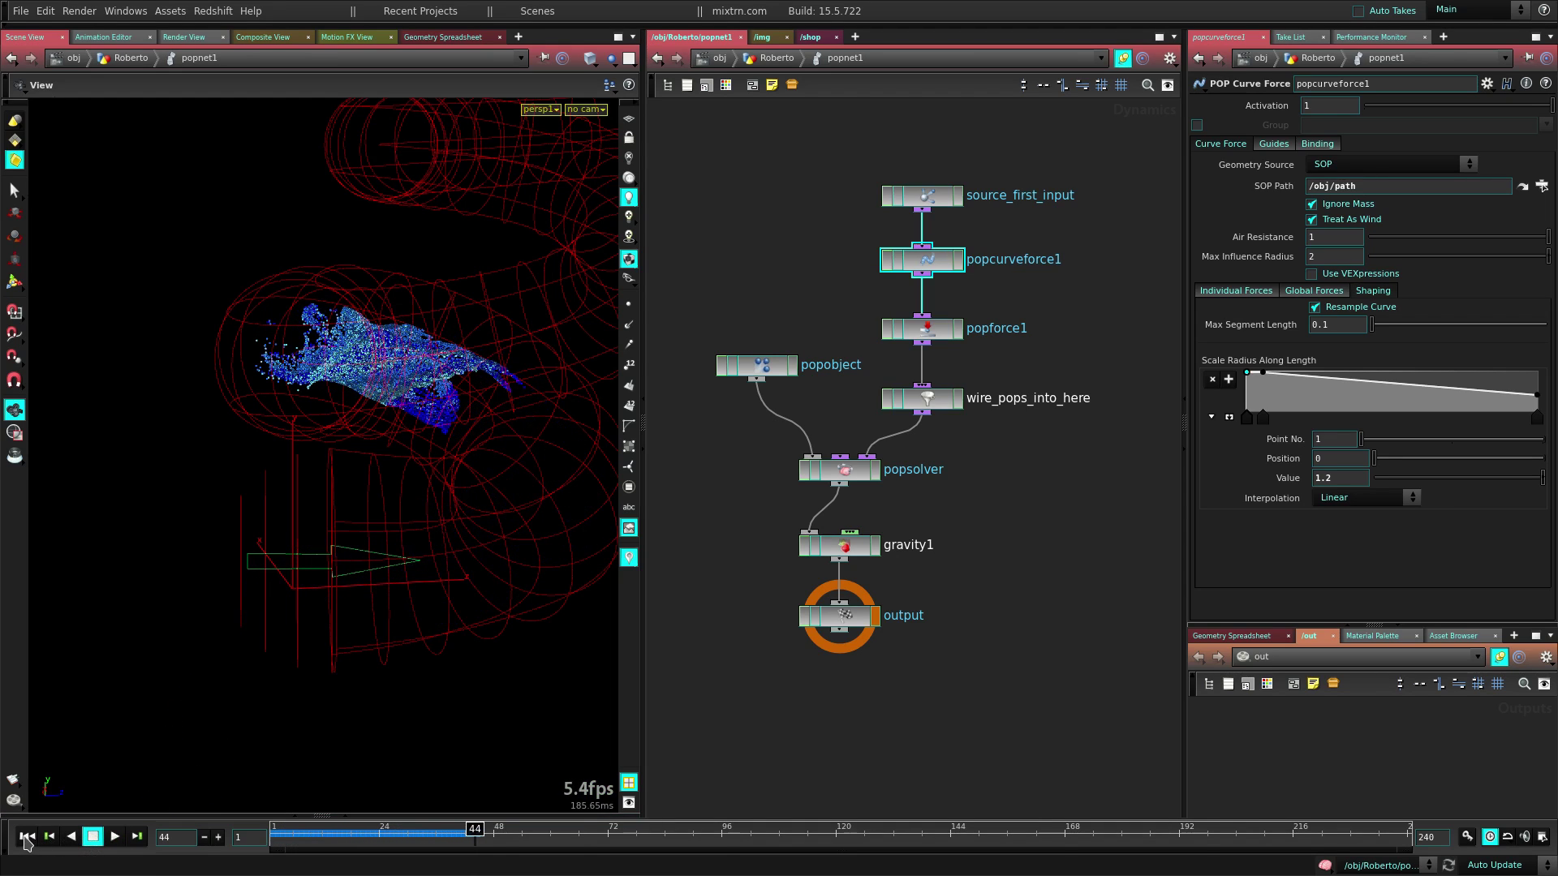
pyautogui.moveTo(341, 609); pyautogui.dragTo(259, 641)
pyautogui.click(116, 838)
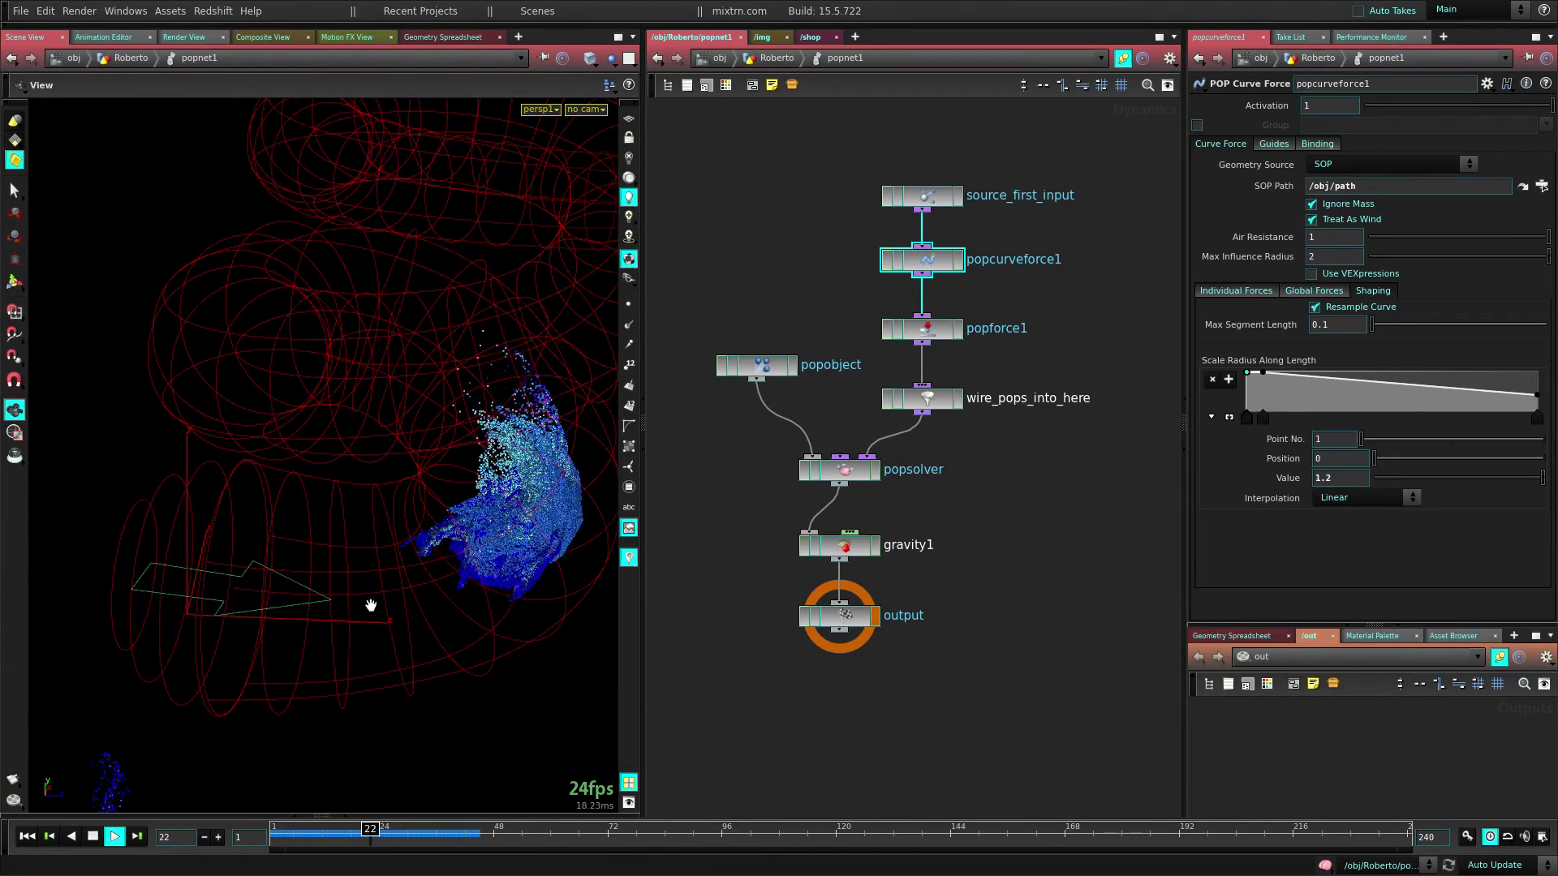
# Scrub the opening frames up to frame 9 and inspect the particles leaving the toy up close
pyautogui.click(288, 829)
pyautogui.moveTo(289, 831); pyautogui.dragTo(293, 831)
pyautogui.moveTo(349, 674); pyautogui.dragTo(414, 645, button='right')
pyautogui.moveTo(413, 645); pyautogui.dragTo(393, 606)
pyautogui.moveTo(295, 834)
pyautogui.mouseDown()
pyautogui.moveTo(275, 834)
pyautogui.moveTo(308, 834)
pyautogui.mouseUp()
pyautogui.moveTo(496, 572); pyautogui.dragTo(416, 625, button='middle')
pyautogui.moveTo(416, 626); pyautogui.dragTo(338, 629)
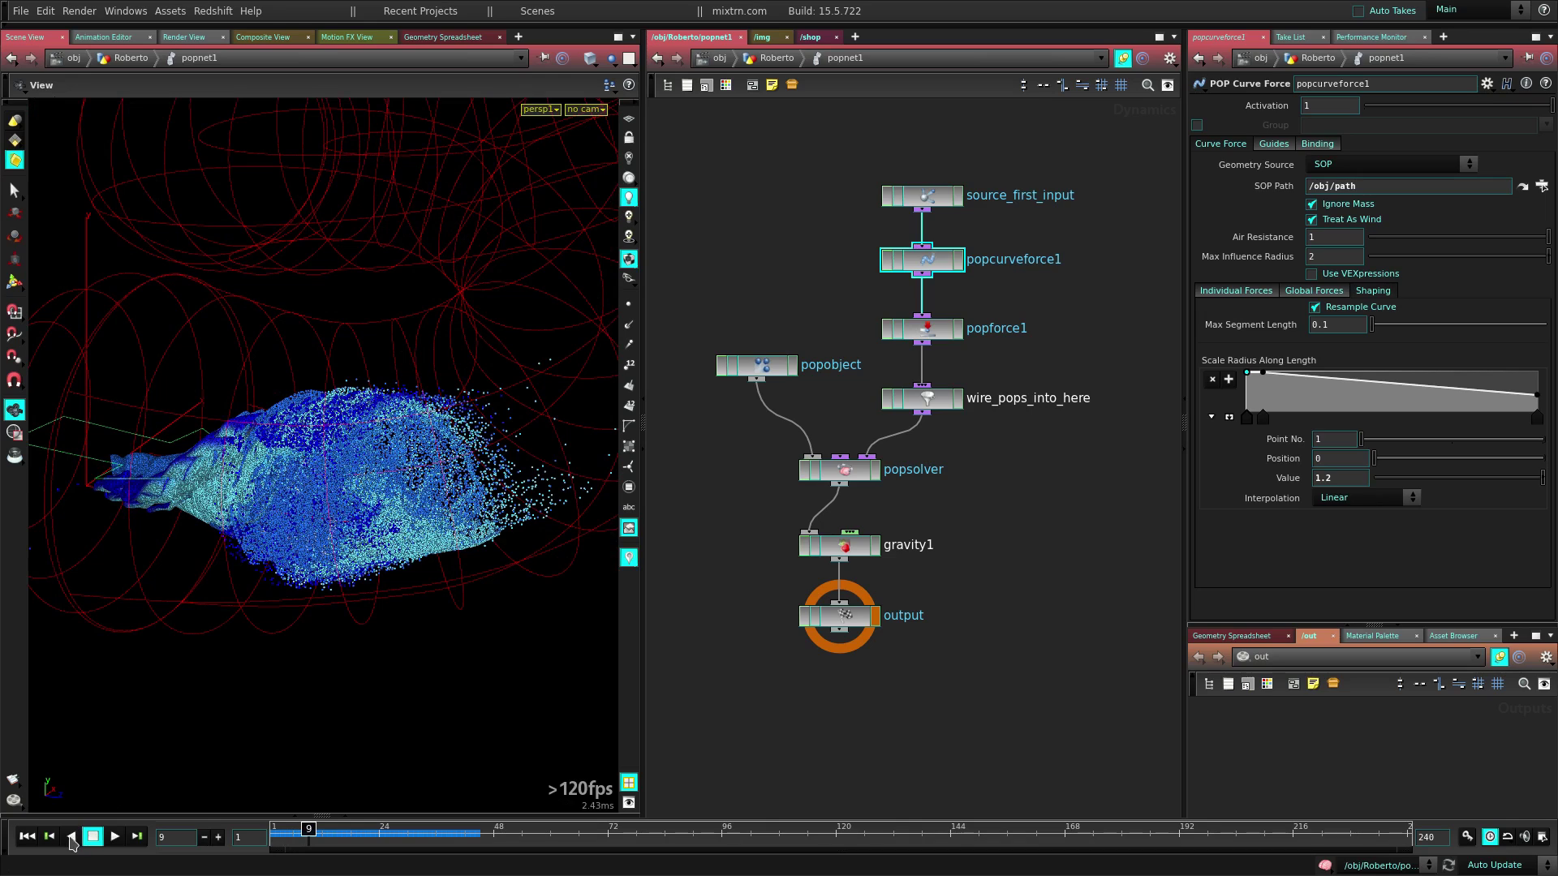
# Return to frame 1, bring the toy and tube back into view, and open popsolver's substep settings
pyautogui.click(29, 838)
pyautogui.moveTo(251, 692); pyautogui.dragTo(443, 518, button='right')
pyautogui.moveTo(443, 517); pyautogui.dragTo(439, 601, button='middle')
pyautogui.moveTo(438, 600); pyautogui.dragTo(476, 511, button='right')
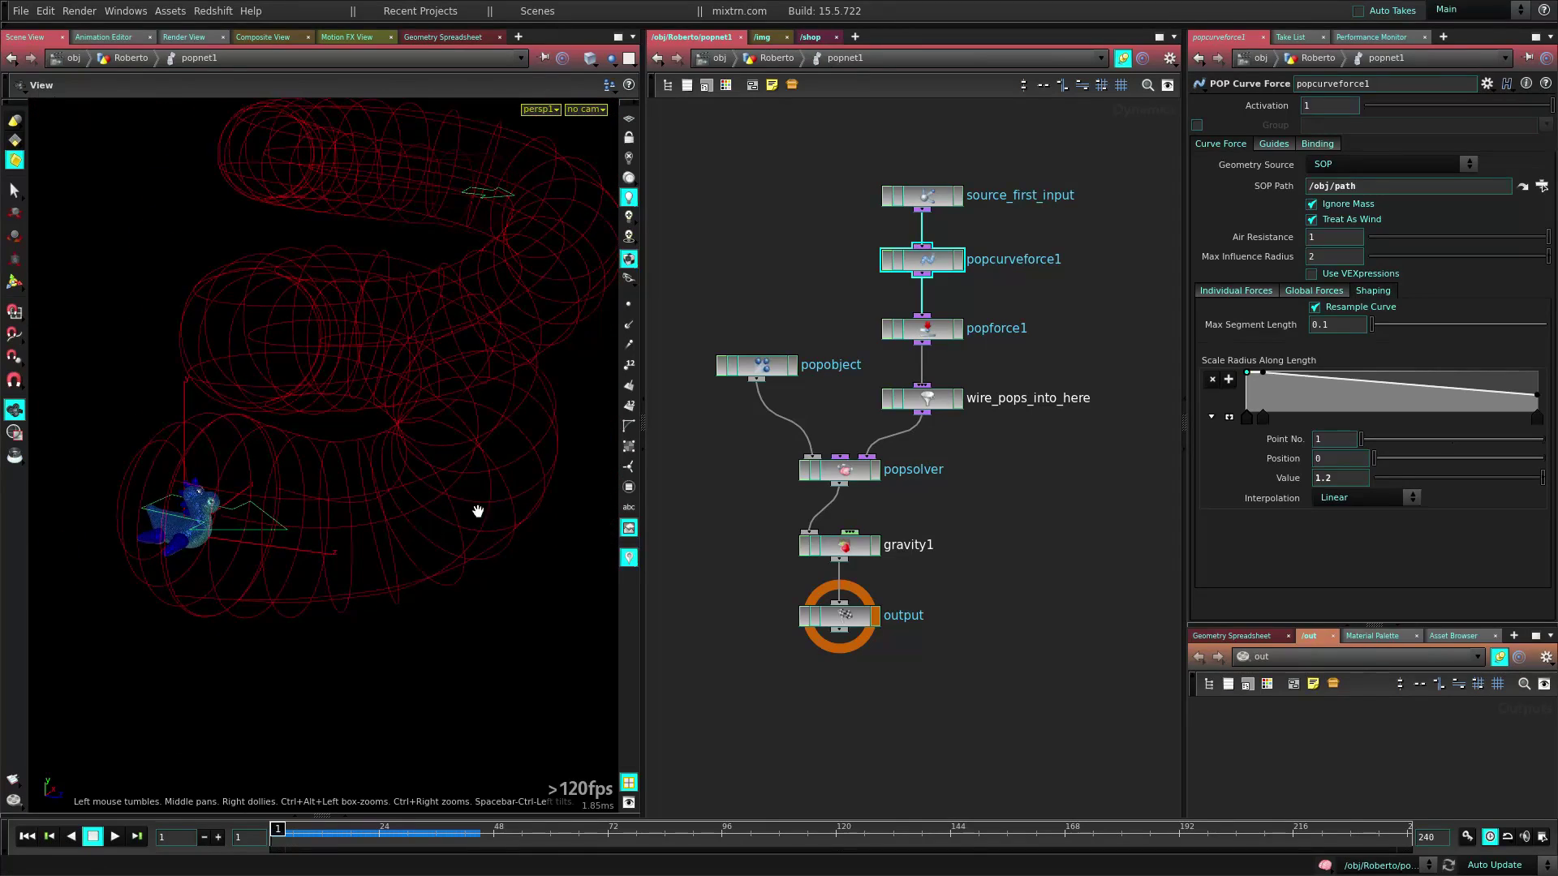
pyautogui.click(835, 471)
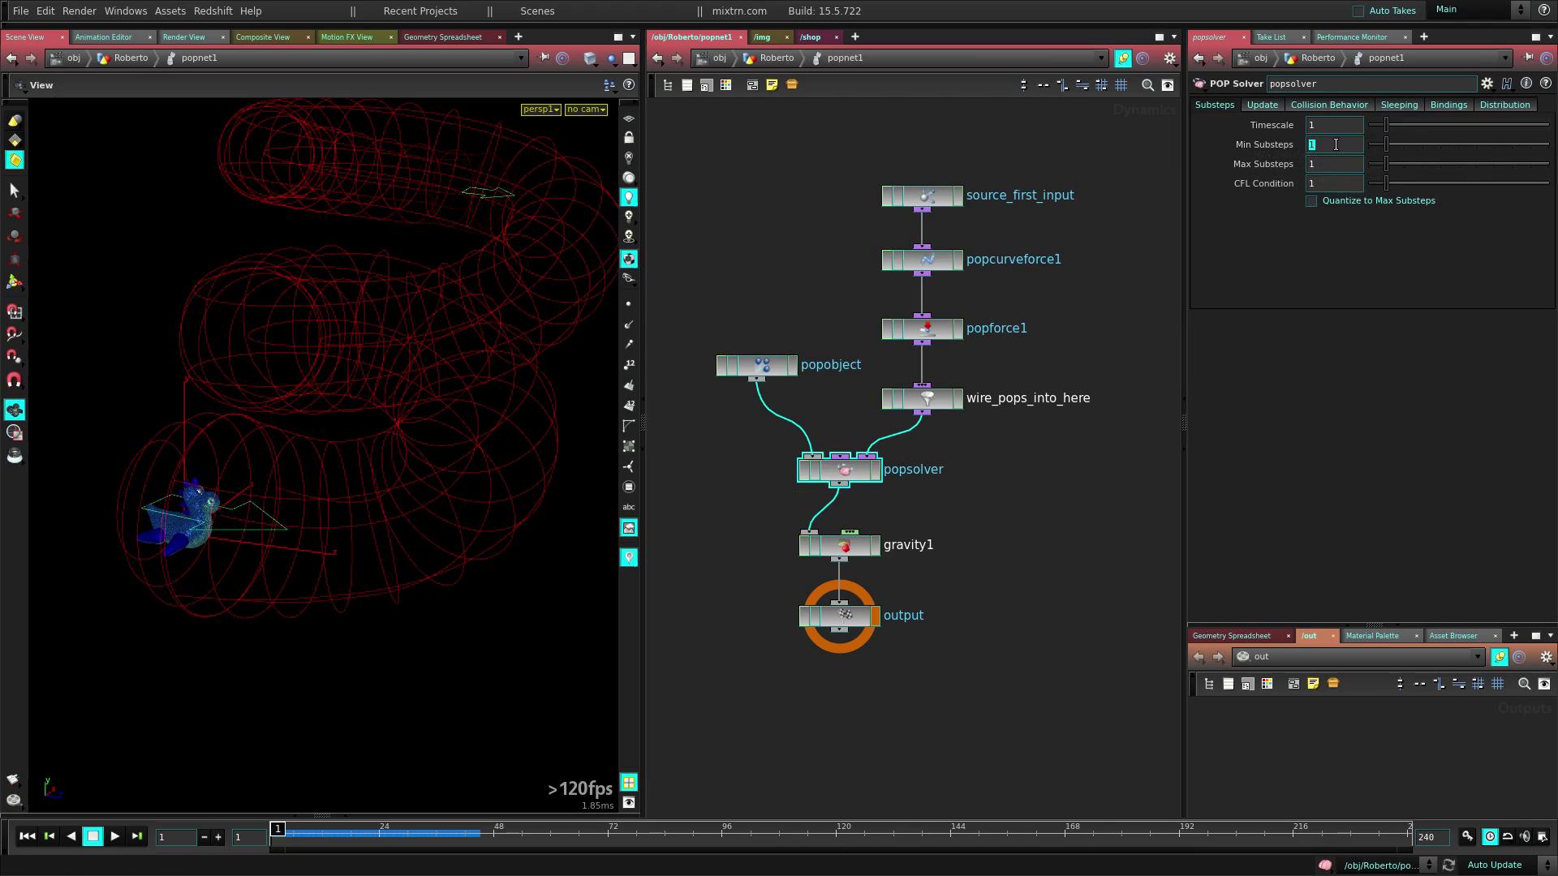
pyautogui.moveTo(1290, 130)
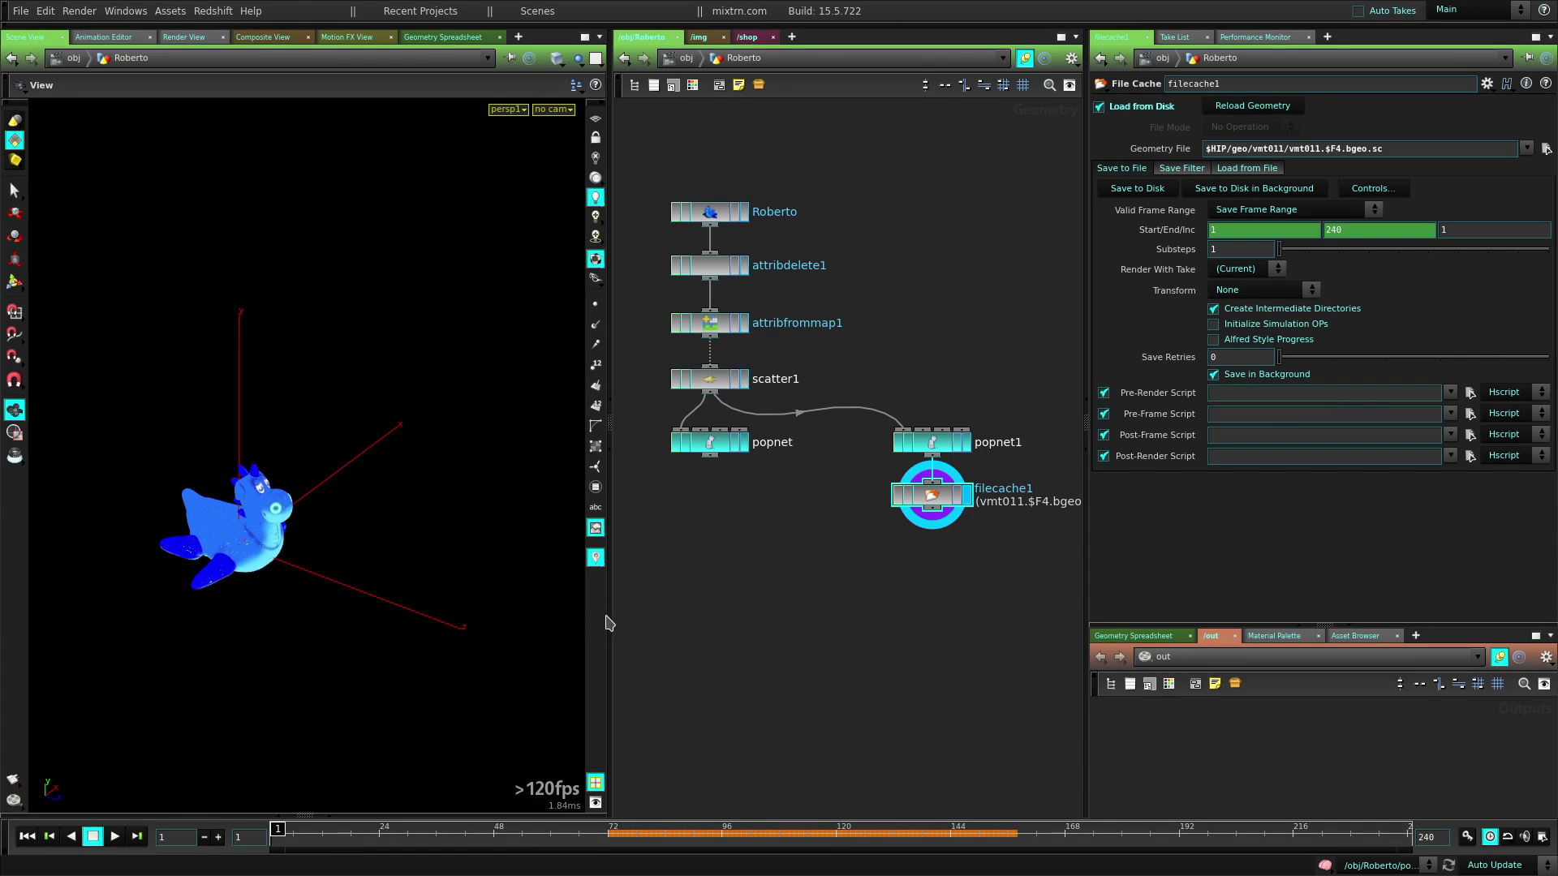
# Widen the scene view by narrowing the parameter area, and frame the cached toy points at frame 1
pyautogui.moveTo(609, 625); pyautogui.dragTo(694, 625)
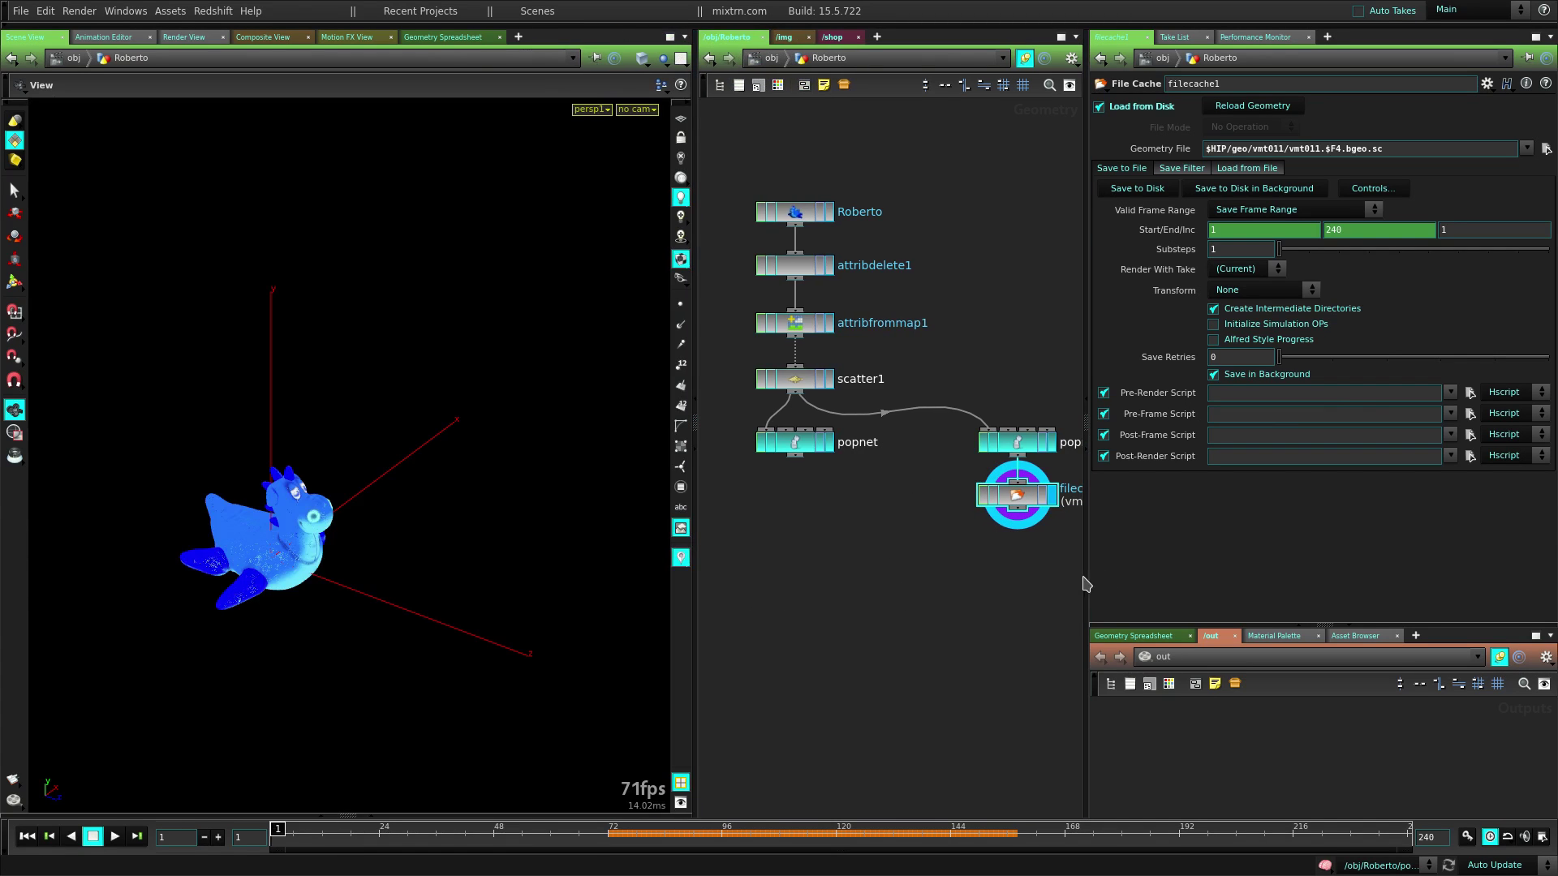
pyautogui.moveTo(1086, 585); pyautogui.dragTo(1162, 572)
pyautogui.moveTo(513, 586); pyautogui.dragTo(480, 549, button='middle')
pyautogui.moveTo(480, 549); pyautogui.dragTo(525, 528)
pyautogui.moveTo(525, 528); pyautogui.dragTo(543, 517, button='middle')
pyautogui.moveTo(544, 517); pyautogui.dragTo(549, 546, button='right')
pyautogui.moveTo(549, 546); pyautogui.dragTo(500, 567)
pyautogui.moveTo(501, 567); pyautogui.dragTo(466, 552, button='right')
# Scrub filecache1's cached simulation from frame 1 to about frame 131, following the particles along the path
pyautogui.moveTo(278, 830); pyautogui.dragTo(347, 829)
pyautogui.moveTo(420, 661)
pyautogui.mouseDown()
pyautogui.moveTo(576, 628)
pyautogui.moveTo(521, 594)
pyautogui.moveTo(470, 665)
pyautogui.moveTo(581, 612)
pyautogui.moveTo(428, 675)
pyautogui.mouseUp()
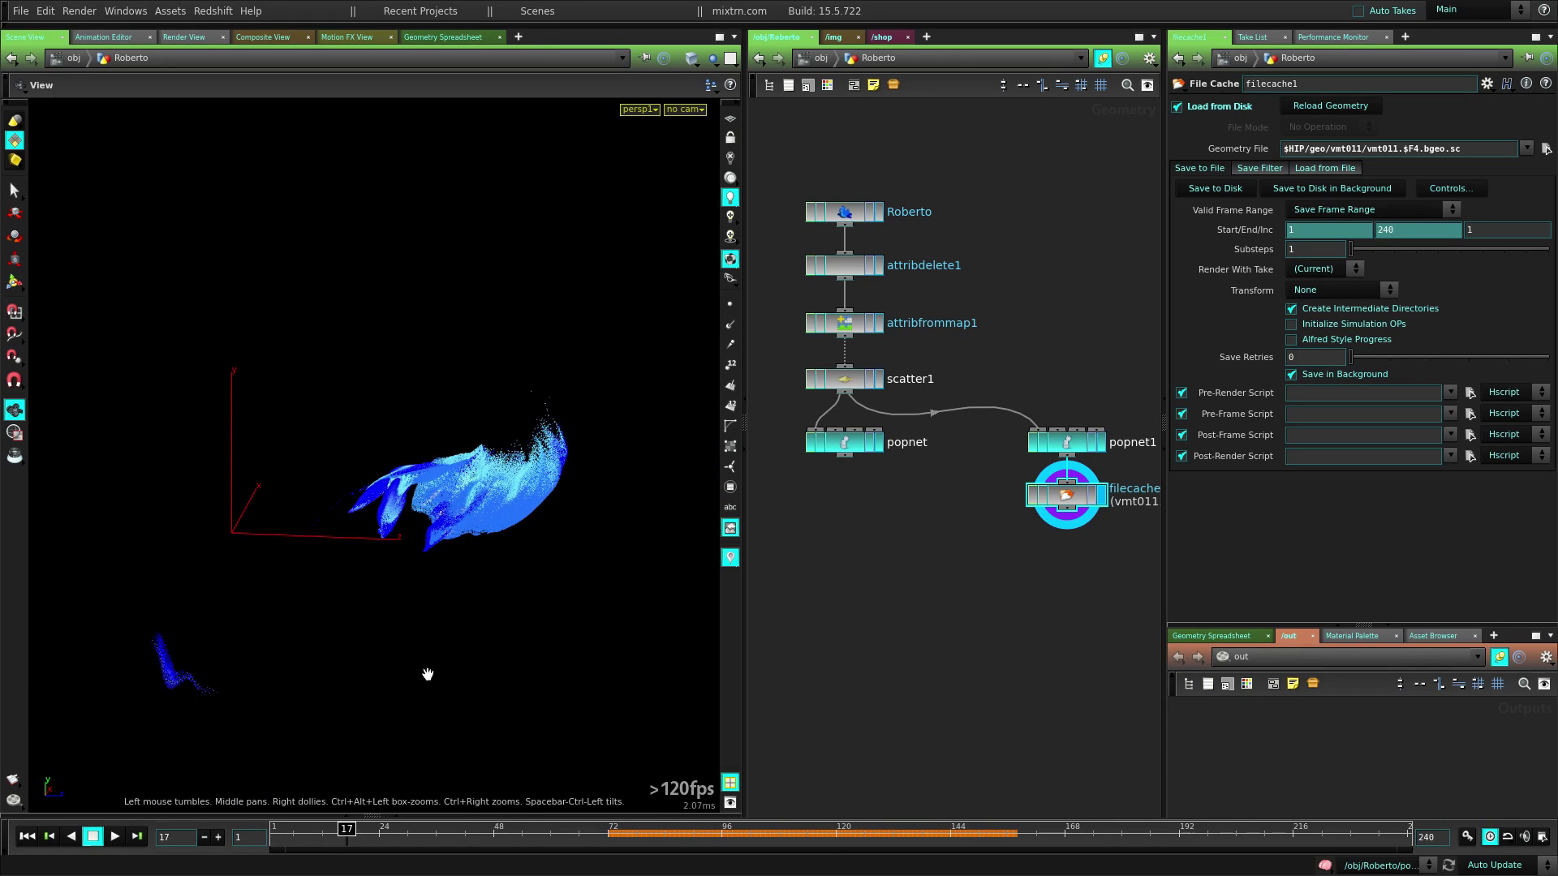
pyautogui.moveTo(386, 829); pyautogui.dragTo(623, 828)
pyautogui.moveTo(448, 608)
pyautogui.mouseDown()
pyautogui.moveTo(494, 616)
pyautogui.moveTo(549, 518)
pyautogui.moveTo(659, 542)
pyautogui.moveTo(490, 598)
pyautogui.moveTo(495, 641)
pyautogui.moveTo(636, 498)
pyautogui.moveTo(723, 445)
pyautogui.moveTo(500, 504)
pyautogui.moveTo(441, 581)
pyautogui.mouseUp()
pyautogui.moveTo(689, 828); pyautogui.dragTo(899, 825)
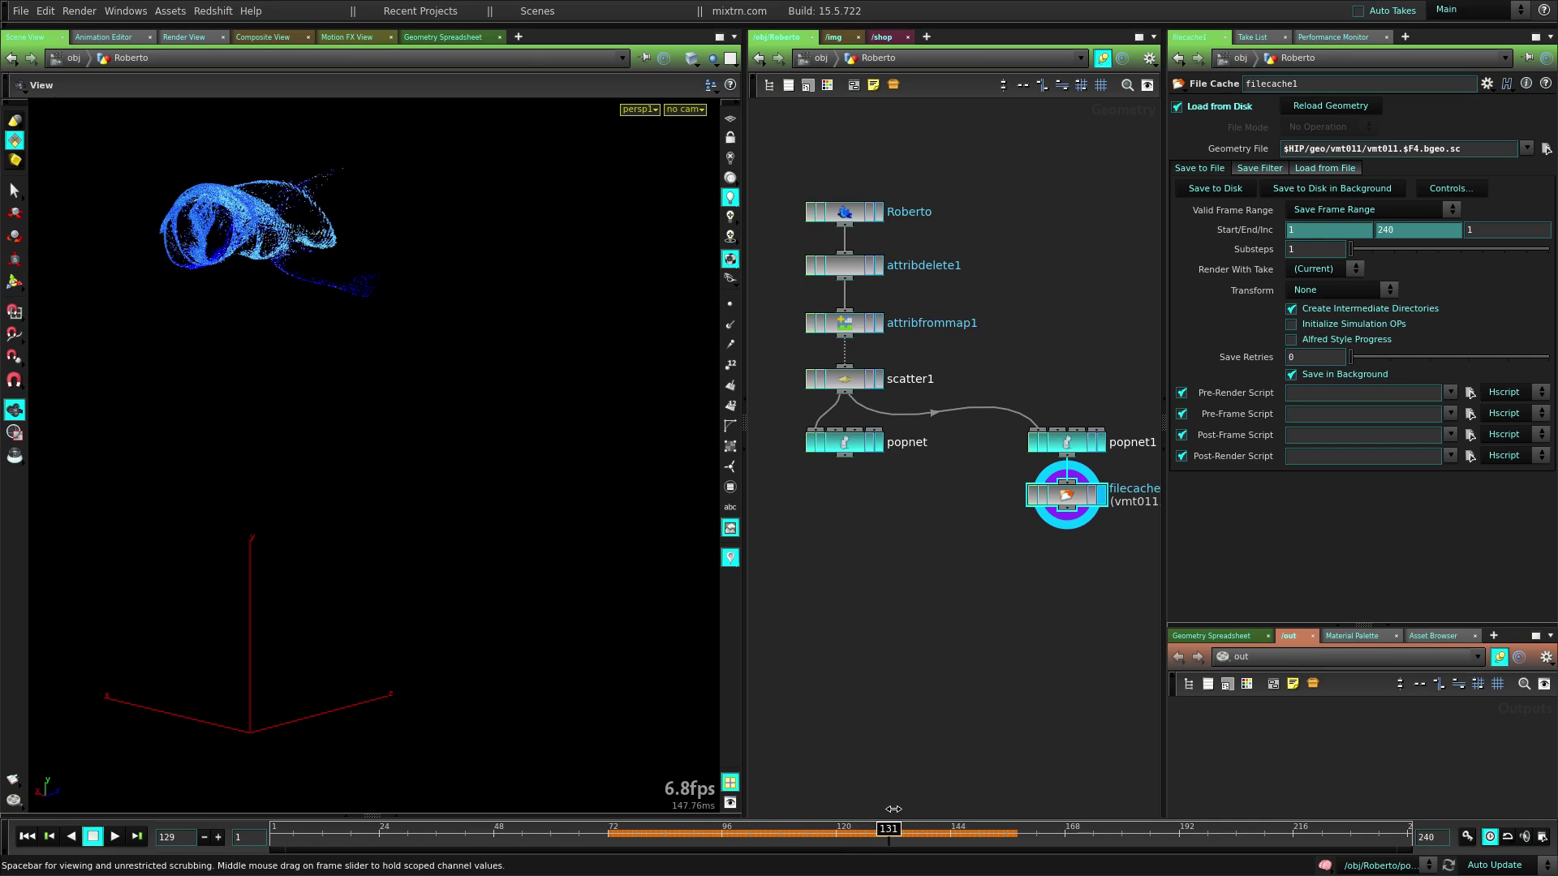
pyautogui.moveTo(587, 409); pyautogui.dragTo(502, 622)
# Advance the cached simulation to frame 163 and examine the particle stream from several angles
pyautogui.moveTo(899, 829); pyautogui.dragTo(1041, 829)
pyautogui.moveTo(598, 490); pyautogui.dragTo(508, 612, button='middle')
pyautogui.moveTo(508, 612); pyautogui.dragTo(605, 577)
pyautogui.moveTo(605, 577); pyautogui.dragTo(587, 486, button='right')
pyautogui.moveTo(587, 486); pyautogui.dragTo(478, 649, button='middle')
pyautogui.moveTo(479, 649); pyautogui.dragTo(430, 550)
pyautogui.moveTo(431, 549); pyautogui.dragTo(341, 609, button='right')
pyautogui.moveTo(341, 609); pyautogui.dragTo(430, 546, button='middle')
pyautogui.moveTo(431, 546); pyautogui.dragTo(113, 568)
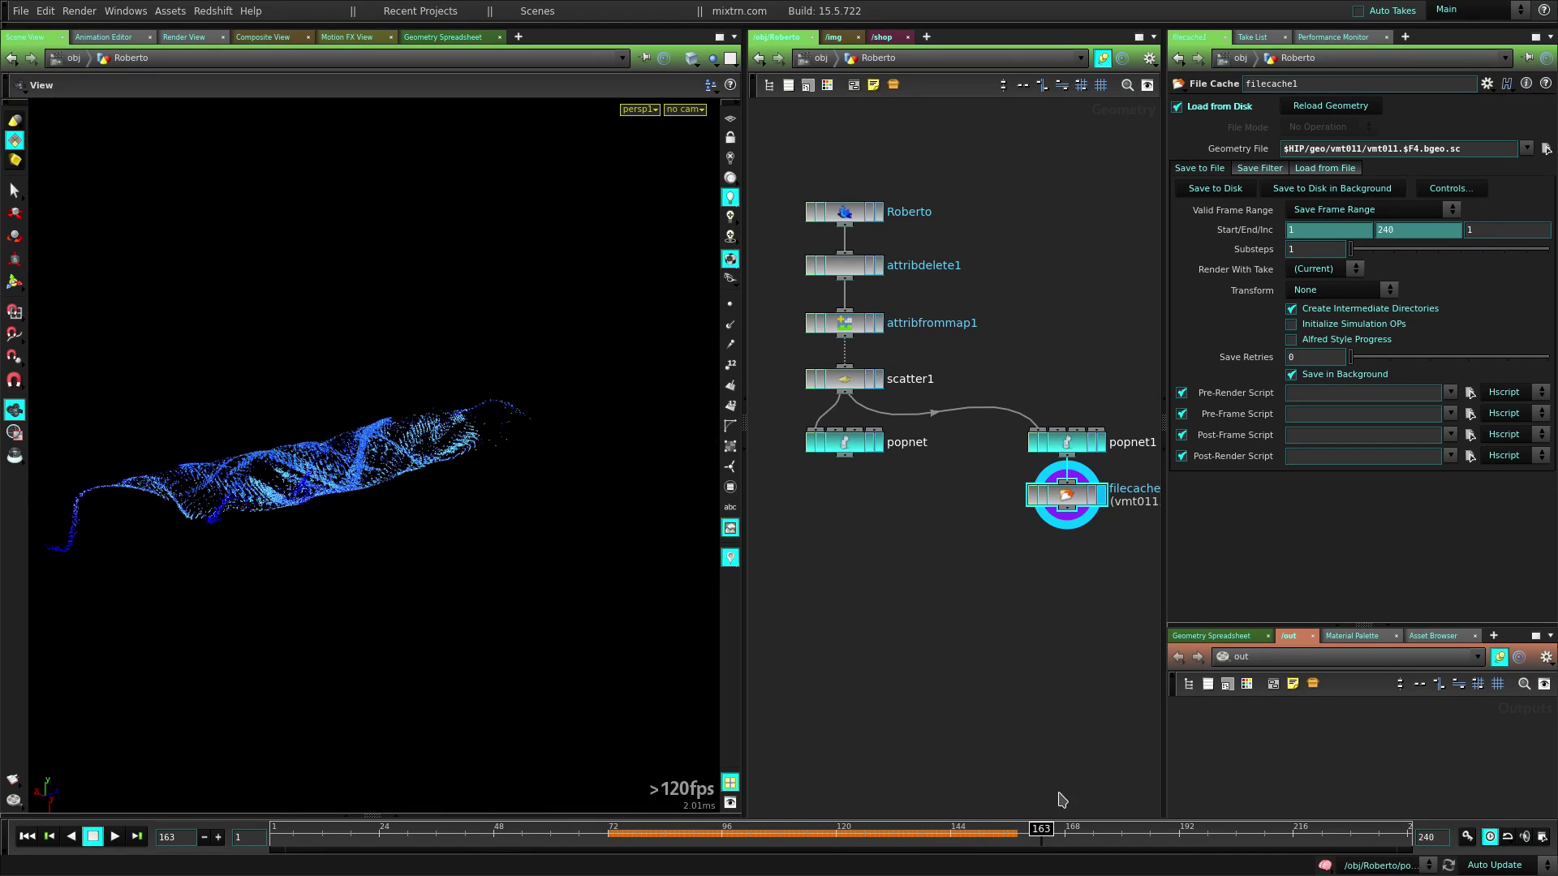
# Move to frame 196 of the cached simulation and examine the particle cloud from different sides
pyautogui.moveTo(1083, 834); pyautogui.dragTo(1197, 834)
pyautogui.moveTo(587, 560); pyautogui.dragTo(408, 536)
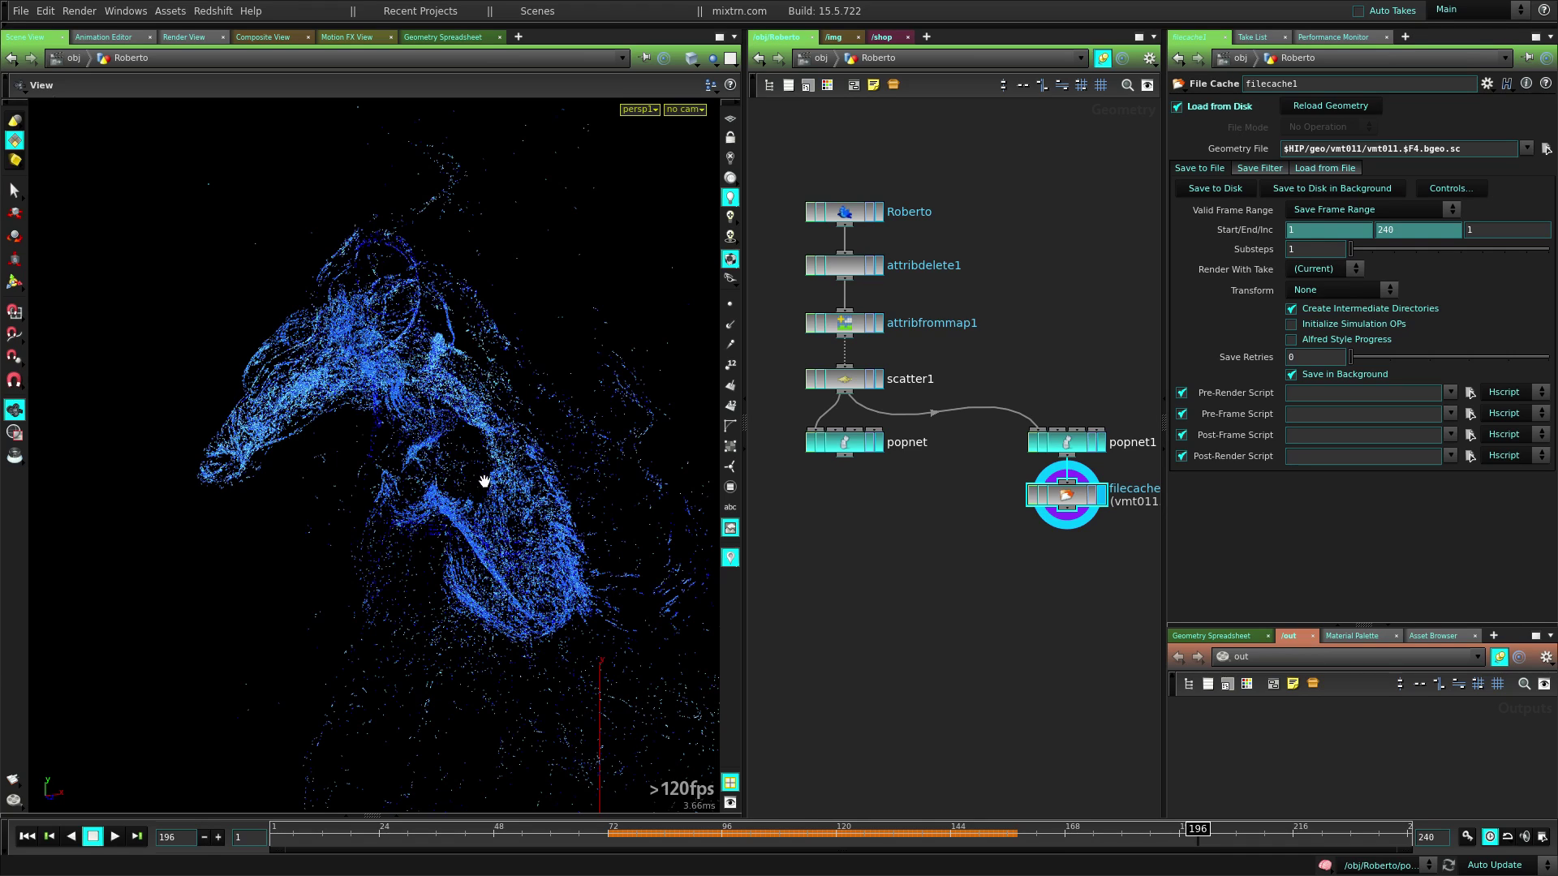
pyautogui.moveTo(475, 508); pyautogui.dragTo(714, 539)
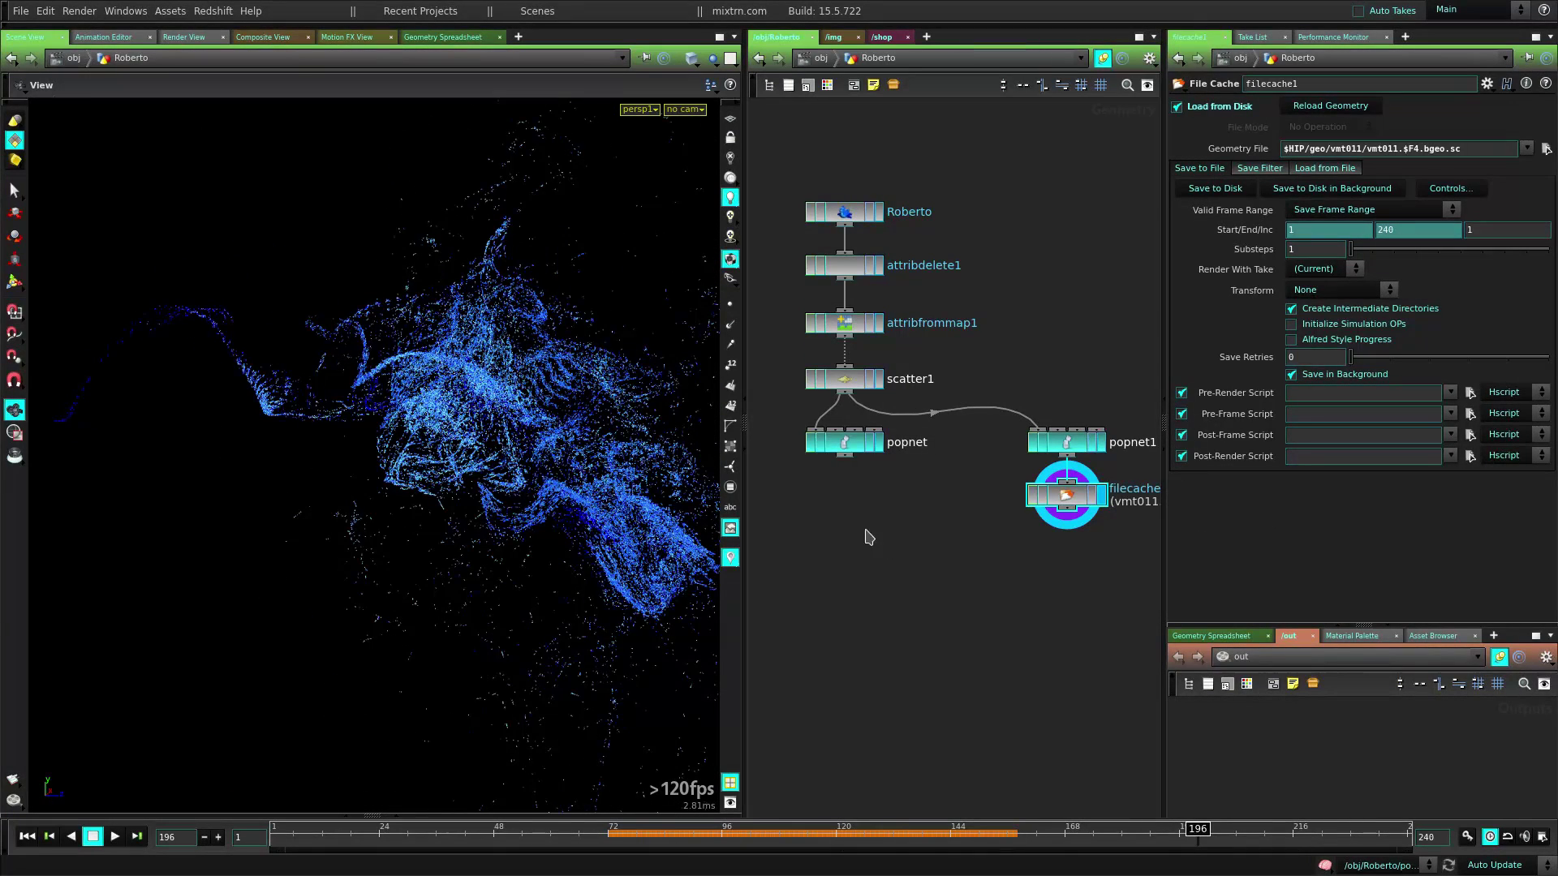